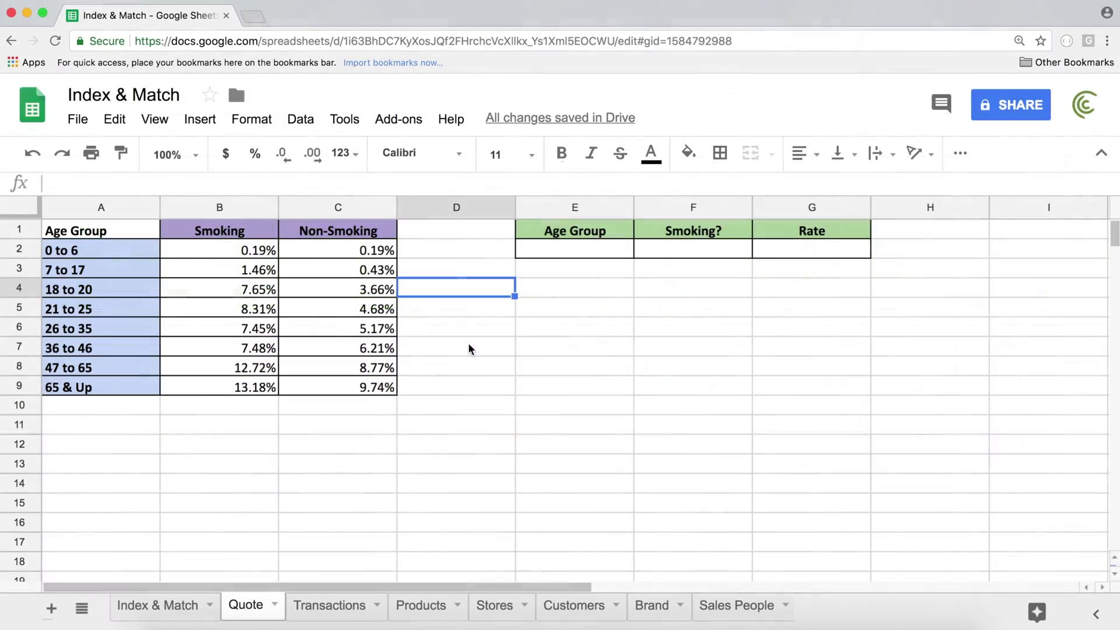
# Review the rate table, highlighting the Non-Smoking rate for the 36 to 46 group
pyautogui.click(501, 392)
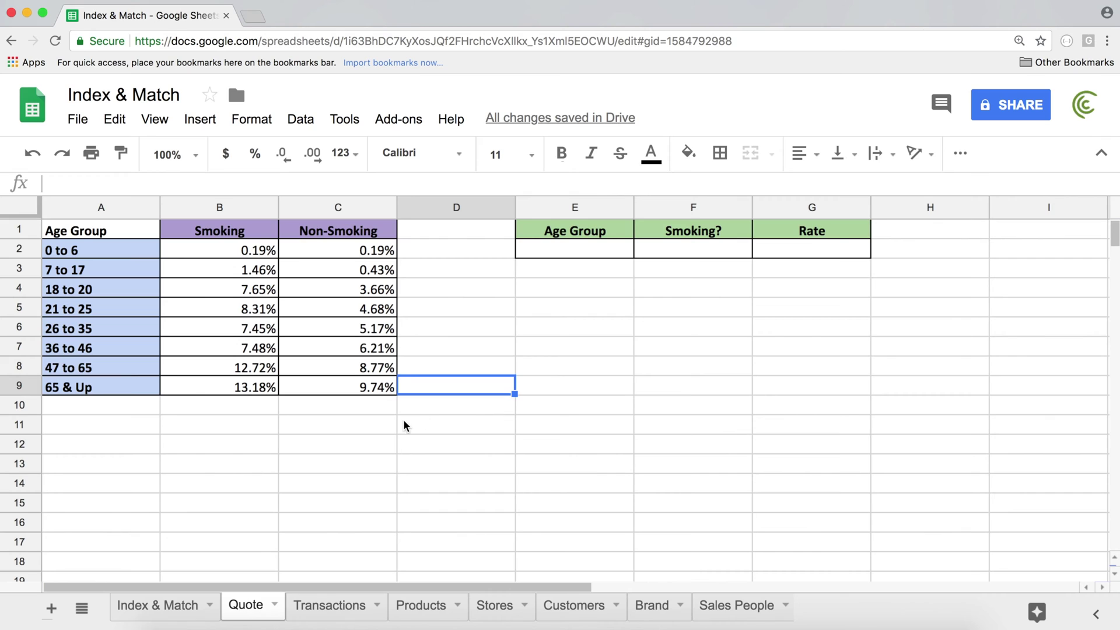
pyautogui.click(362, 431)
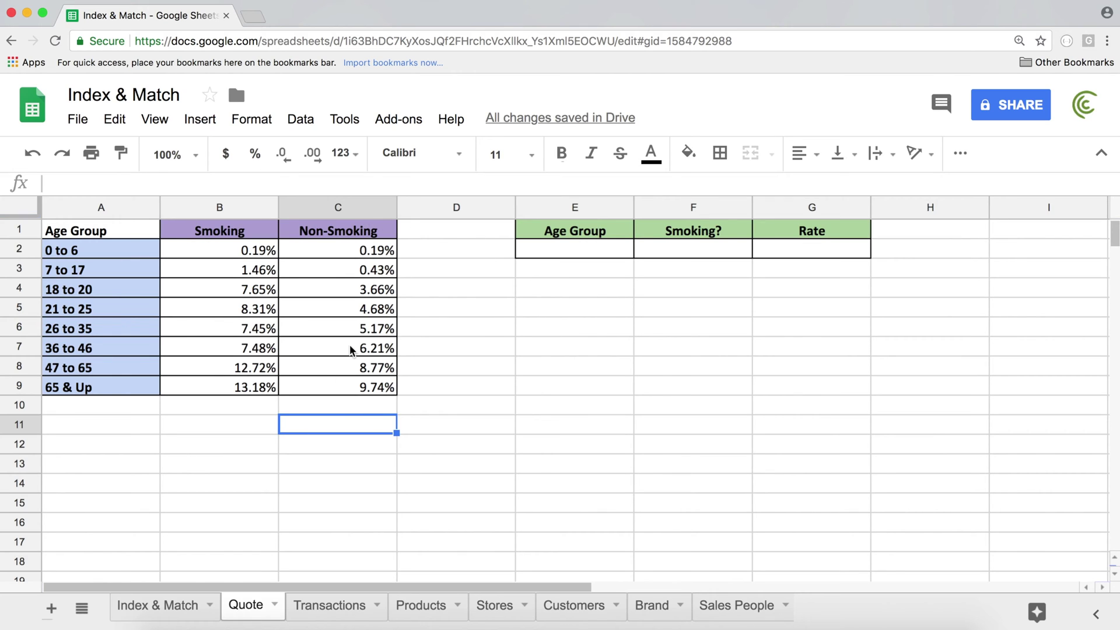
pyautogui.moveTo(103, 233); pyautogui.dragTo(337, 402)
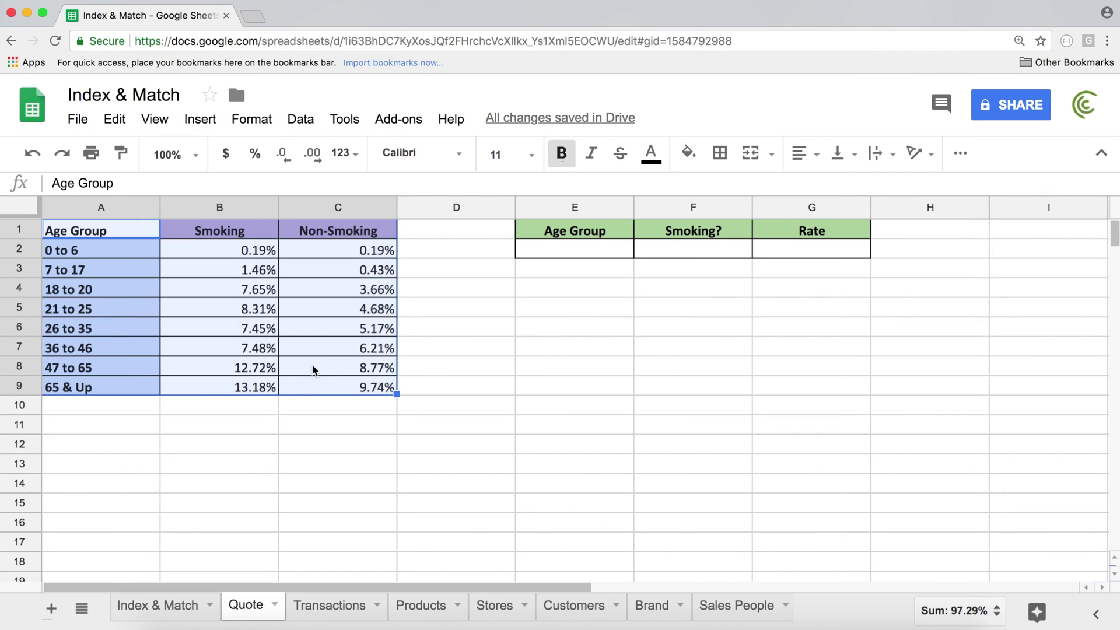
pyautogui.click(332, 232)
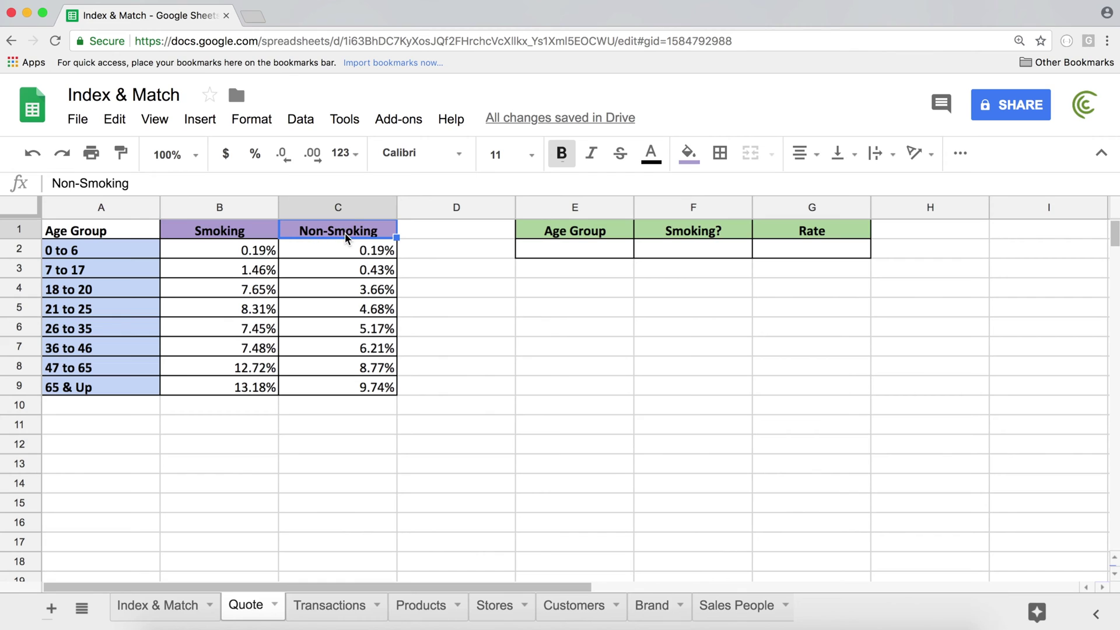
pyautogui.click(108, 346)
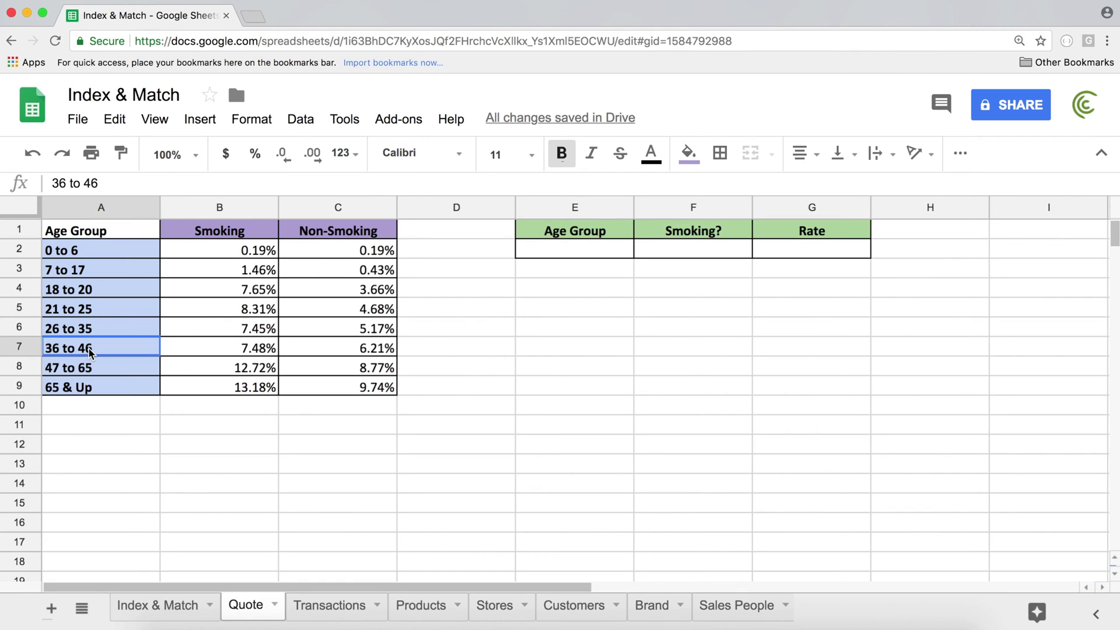
pyautogui.click(342, 348)
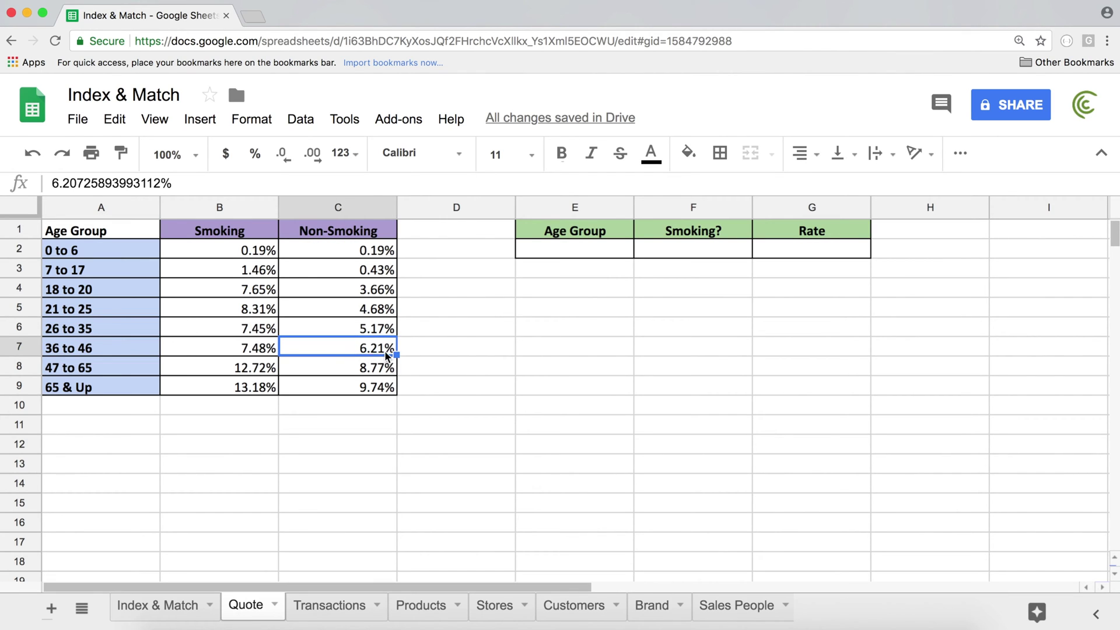
pyautogui.press('Up')
pyautogui.press('Up')
pyautogui.press('Up')
pyautogui.press('Up')
pyautogui.press('Up')
pyautogui.press('Right')
pyautogui.press('Right')
pyautogui.press('Right')
pyautogui.press('Right')
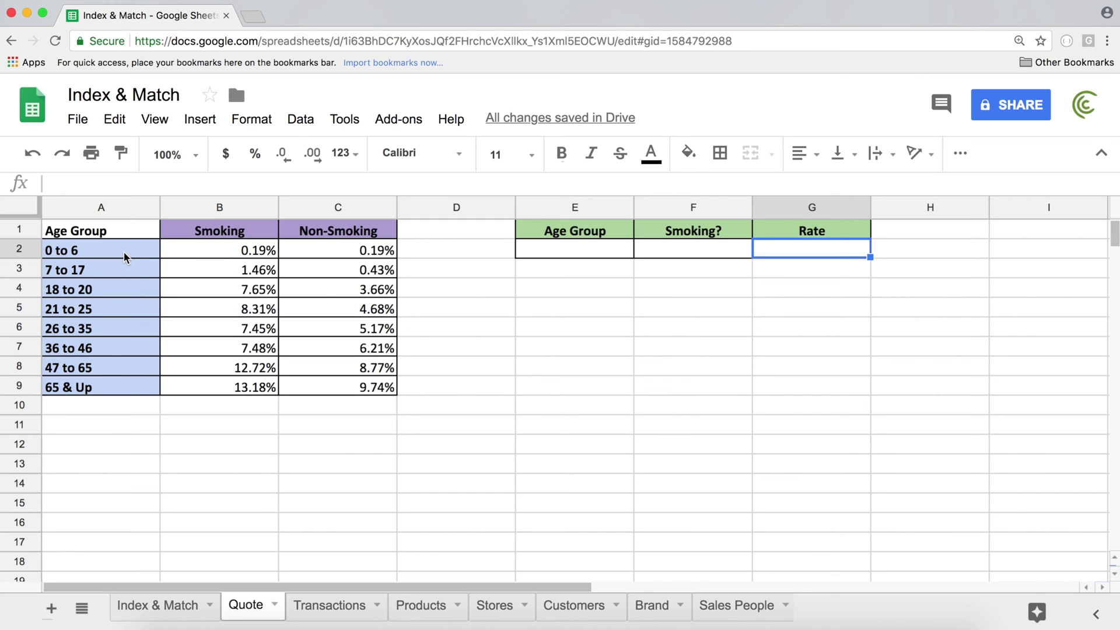
# Highlight the age group labels and the Smoking and Non-Smoking headings
pyautogui.moveTo(124, 255); pyautogui.dragTo(105, 387)
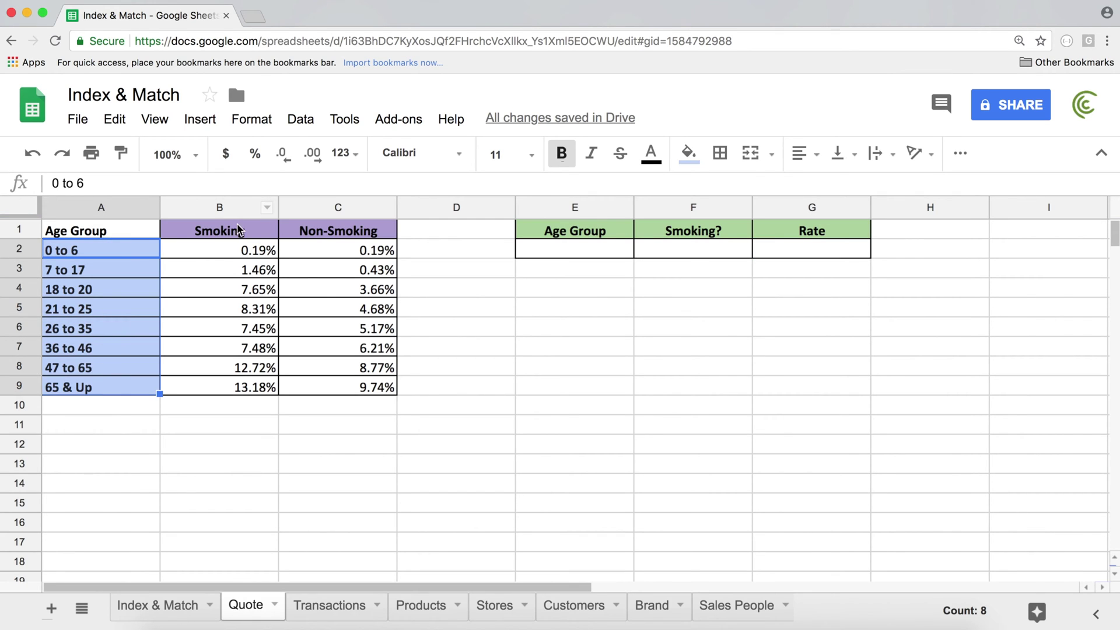
pyautogui.moveTo(222, 230); pyautogui.dragTo(332, 226)
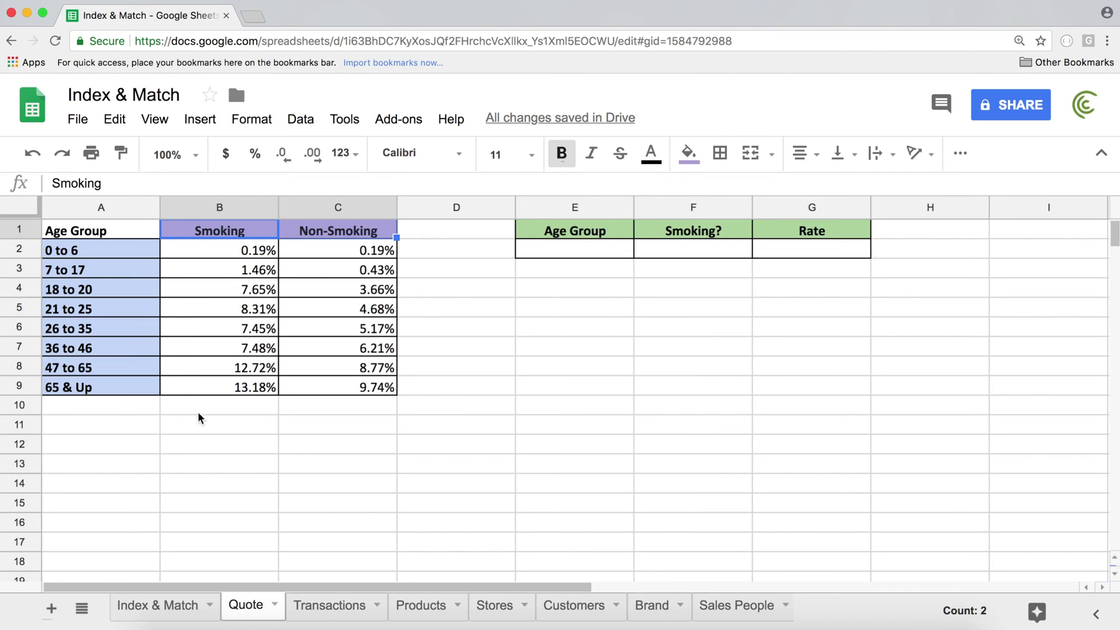
pyautogui.click(338, 381)
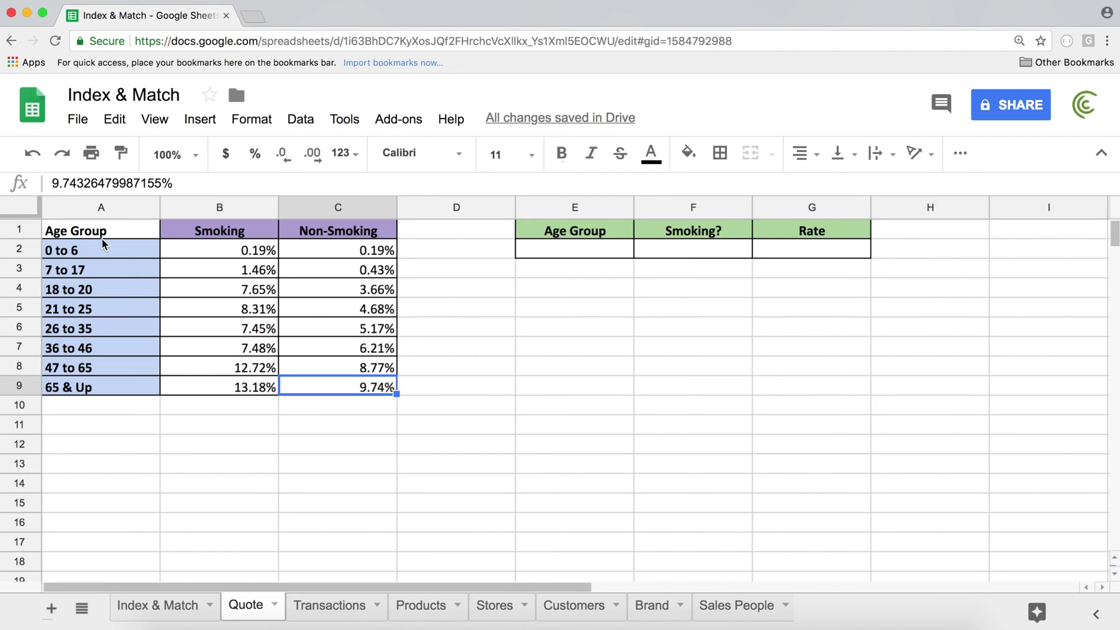
pyautogui.moveTo(103, 248); pyautogui.dragTo(96, 388)
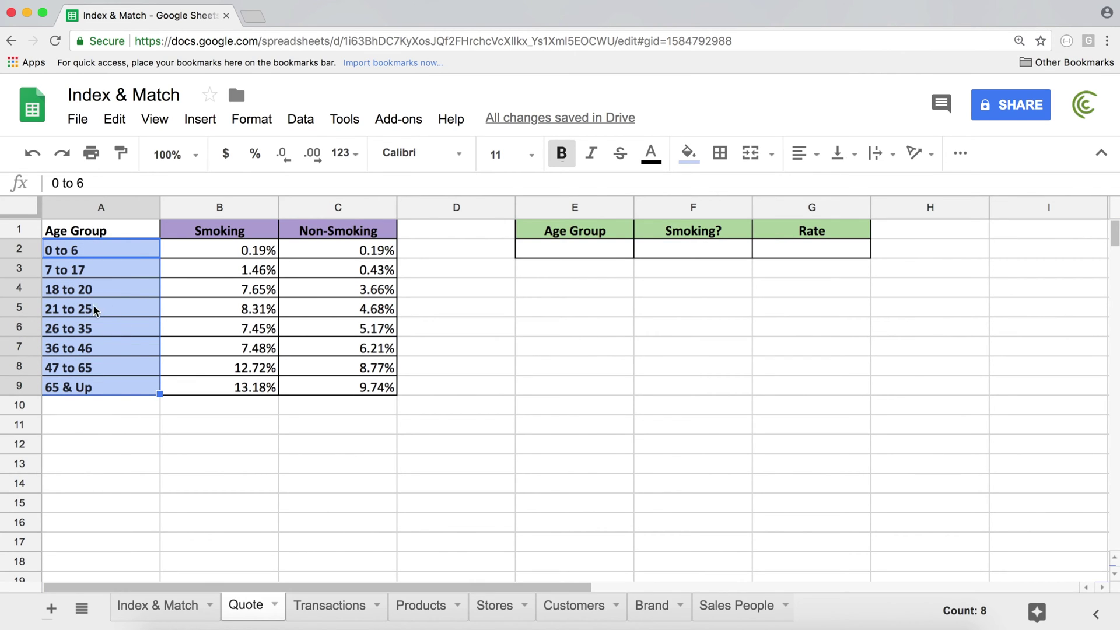
pyautogui.click(93, 255)
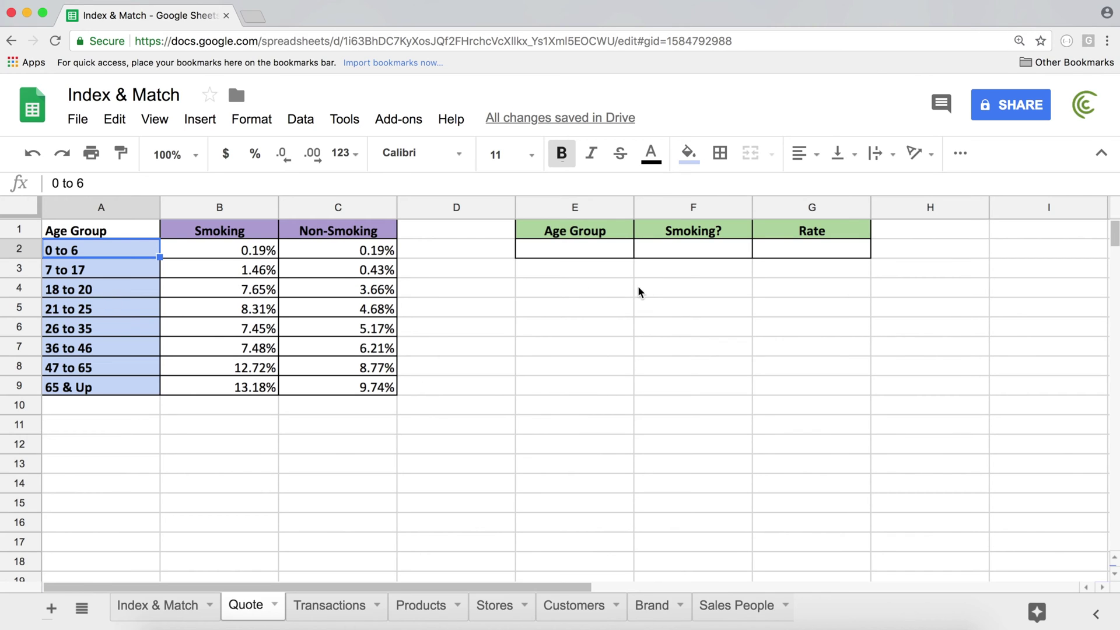
# Enter 45 as the age, then highlight the 36 to 46 bracket and the age labels
pyautogui.click(576, 248)
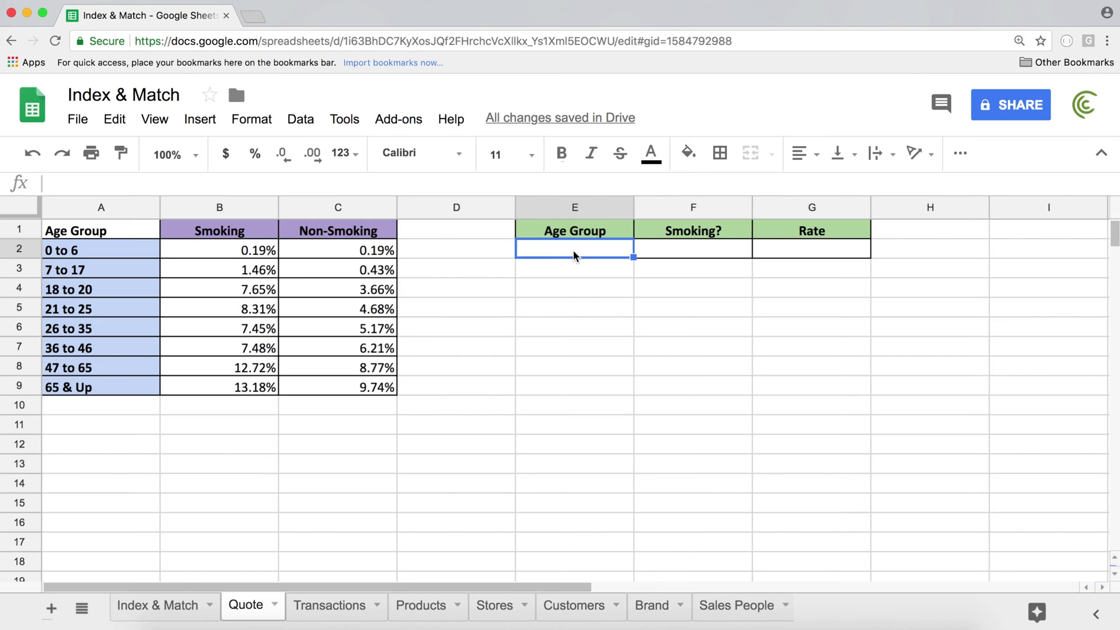
pyautogui.write('45')
pyautogui.press('Return')
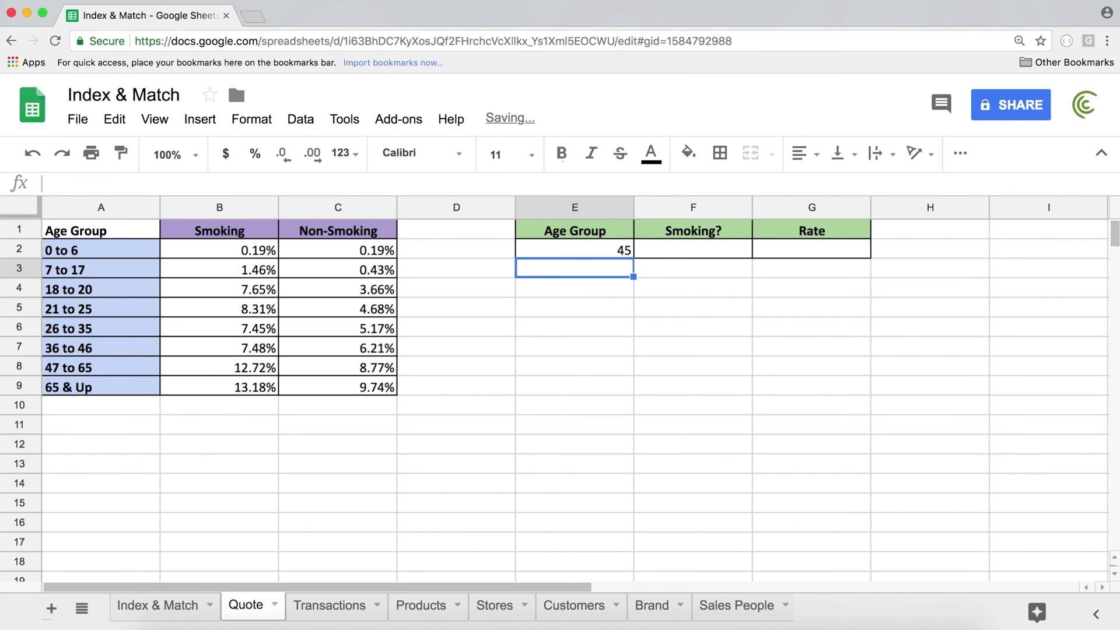
pyautogui.click(602, 248)
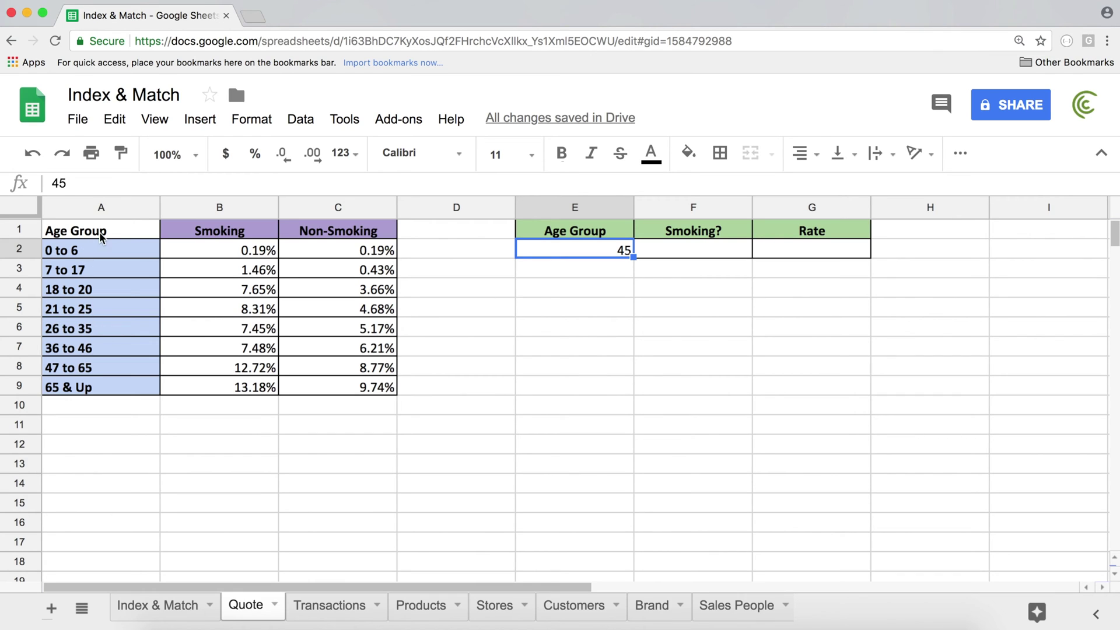
pyautogui.click(75, 348)
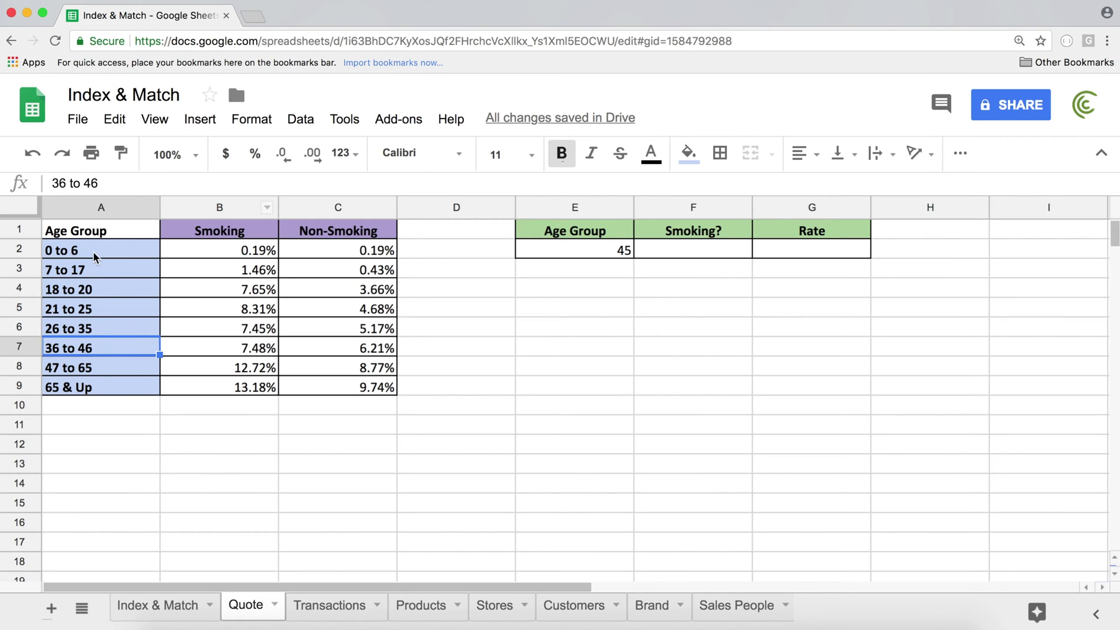
pyautogui.moveTo(83, 250); pyautogui.dragTo(82, 387)
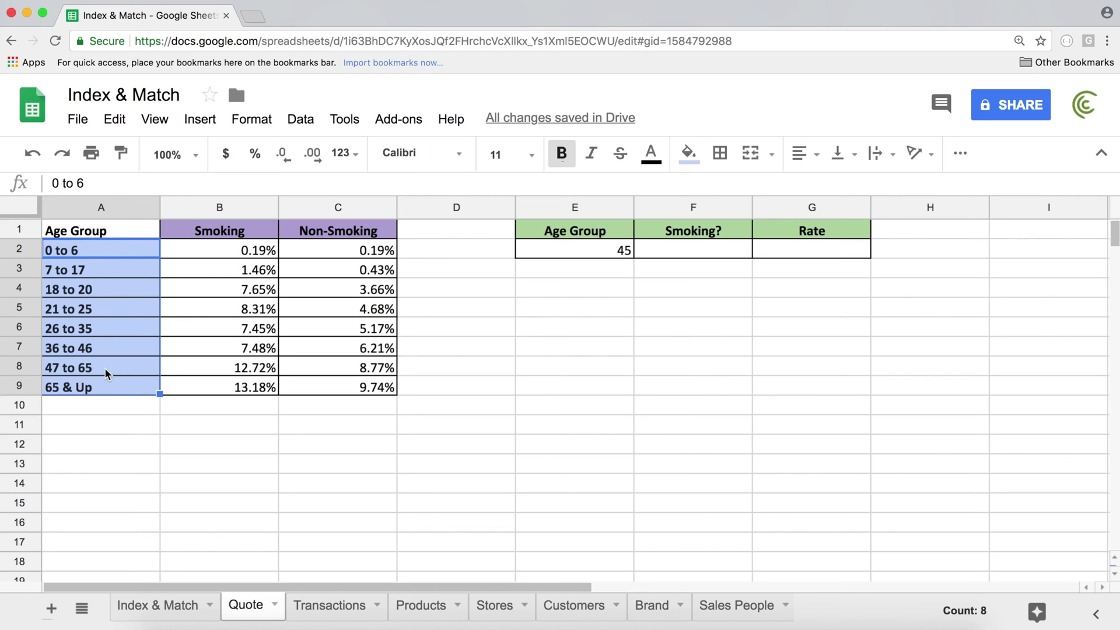
# Insert a column before Smoking titled 'Age Lookup' and autofit its width to the heading
pyautogui.rightClick(200, 209)
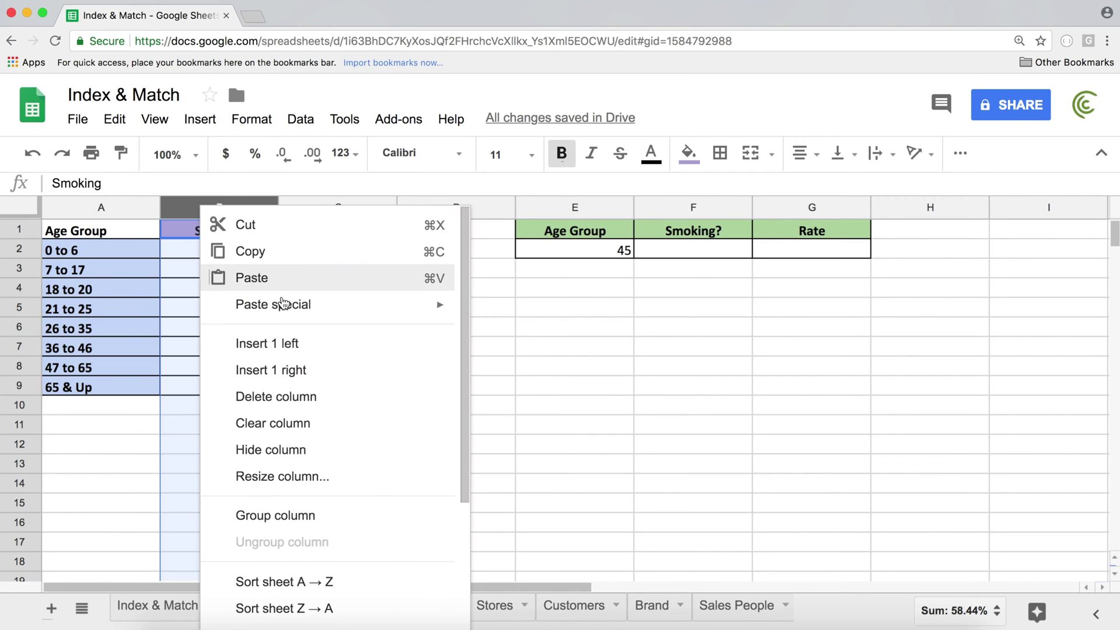
pyautogui.click(274, 354)
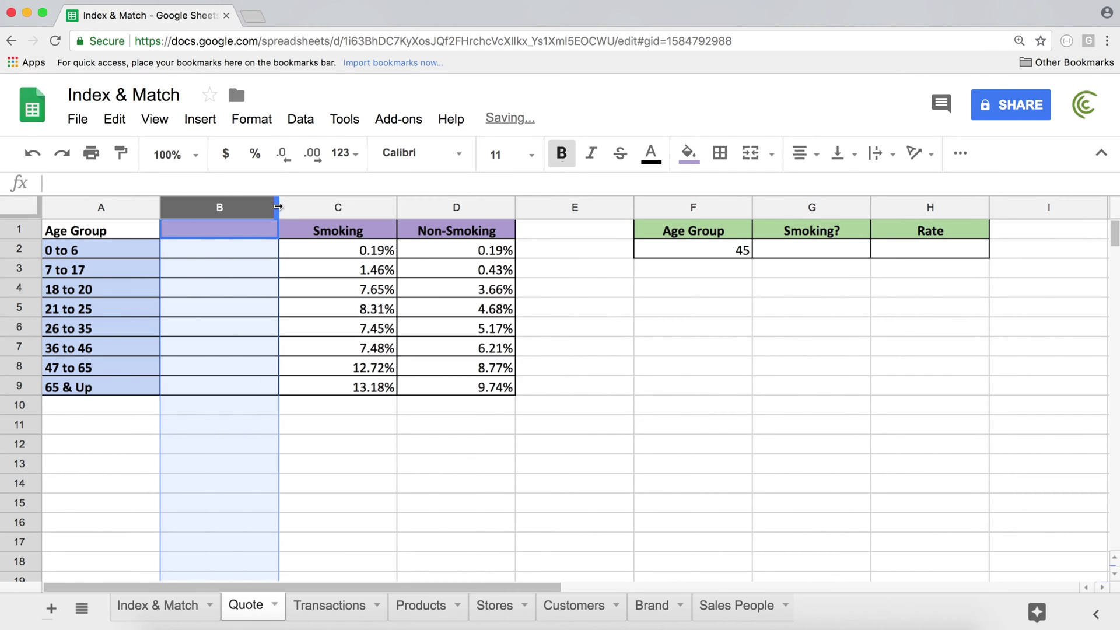
pyautogui.moveTo(278, 207); pyautogui.dragTo(226, 206)
pyautogui.click(173, 231)
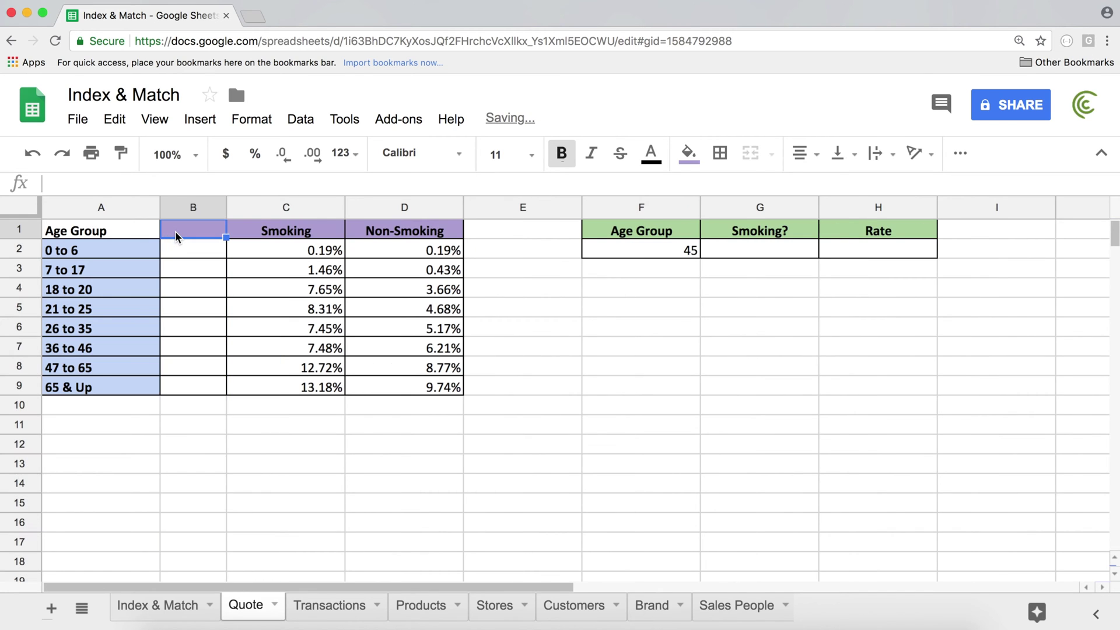
pyautogui.write('Age')
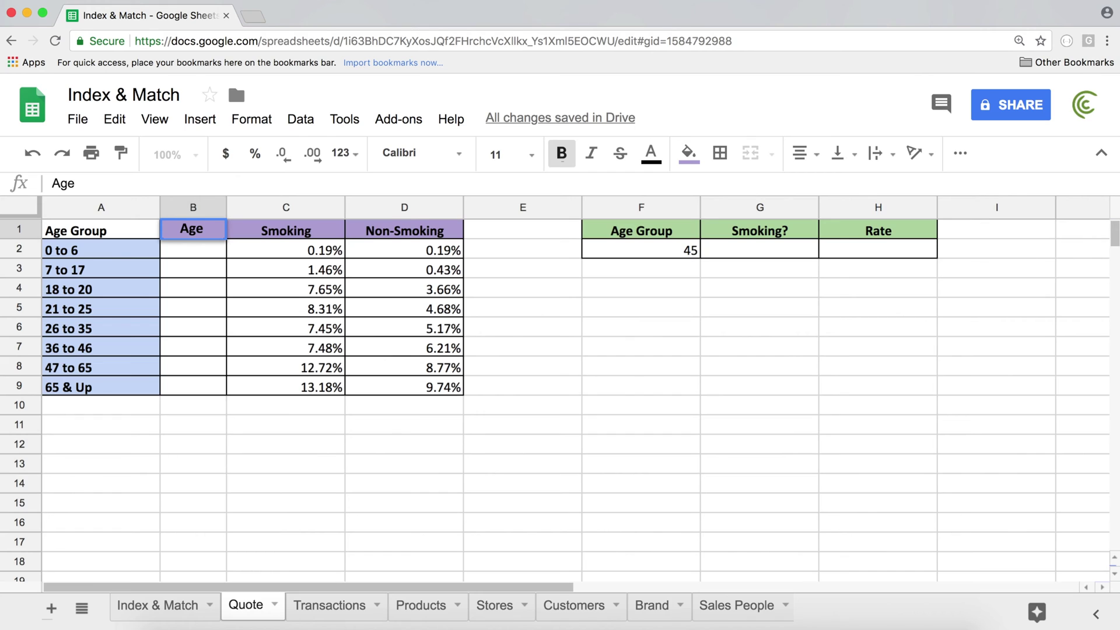
pyautogui.write(' Lookup')
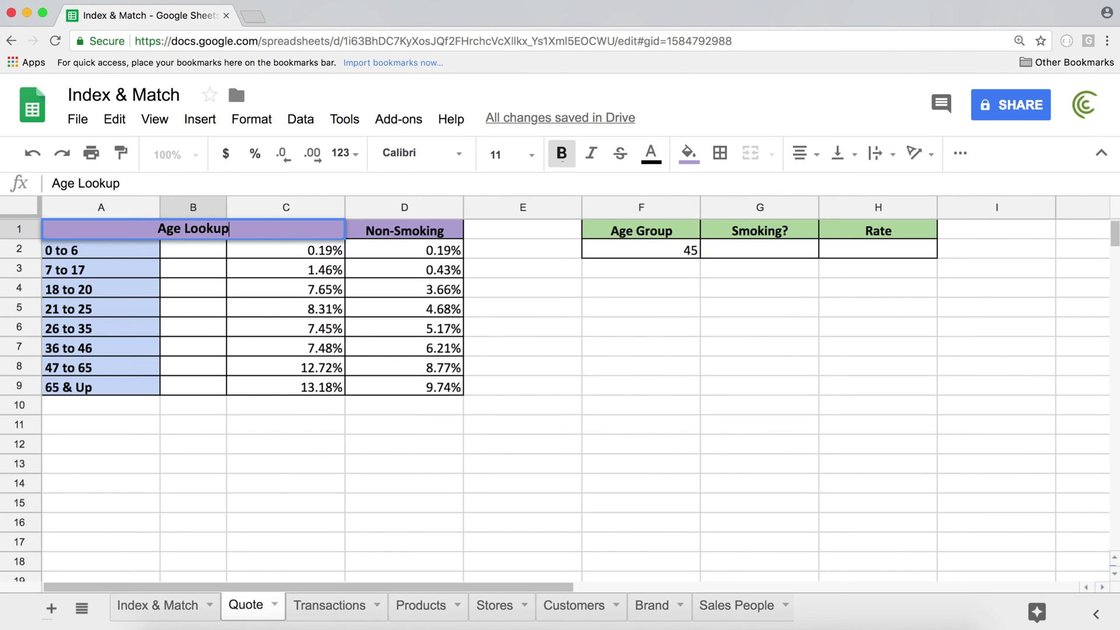
pyautogui.press('Return')
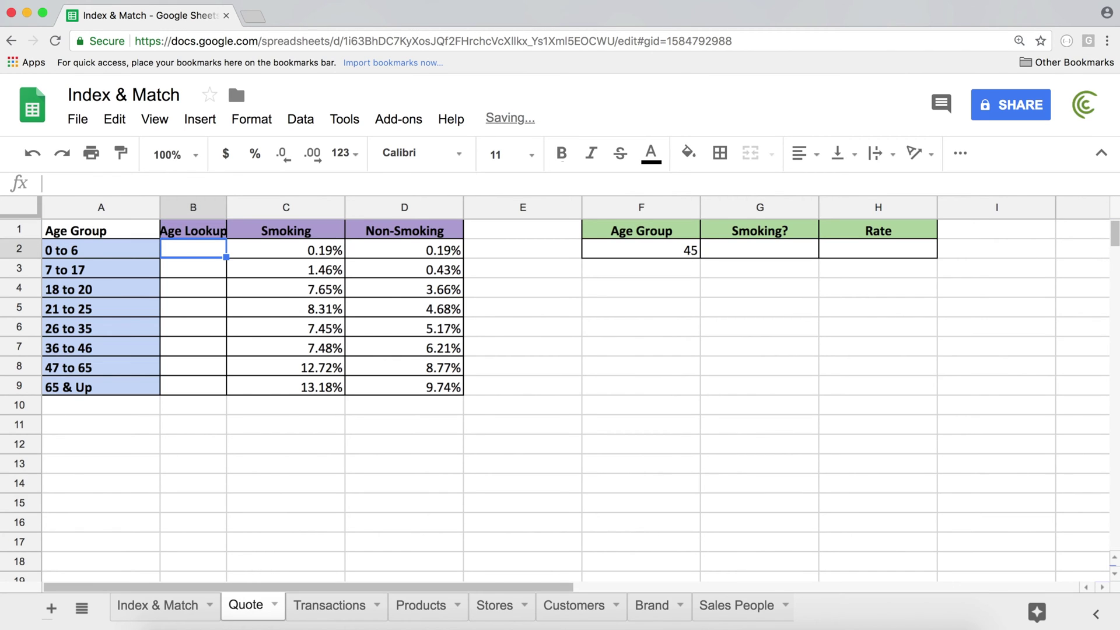
pyautogui.doubleClick(225, 208)
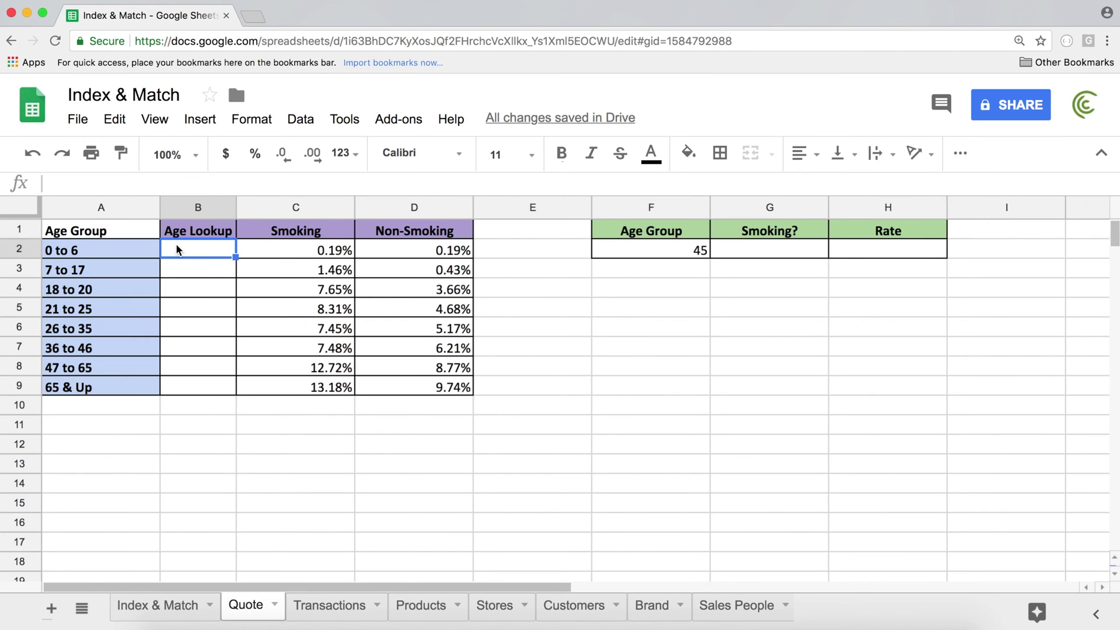
pyautogui.click(155, 253)
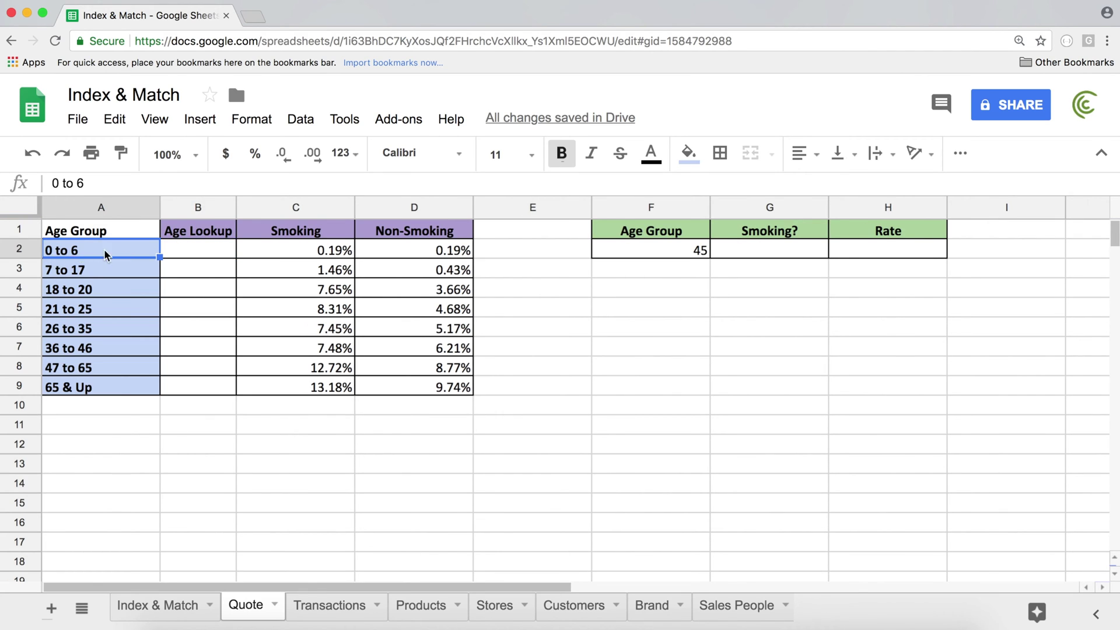
# Enter starting ages 0, 7 and 18 in the first Age Lookup cells
pyautogui.click(193, 249)
pyautogui.write('0')
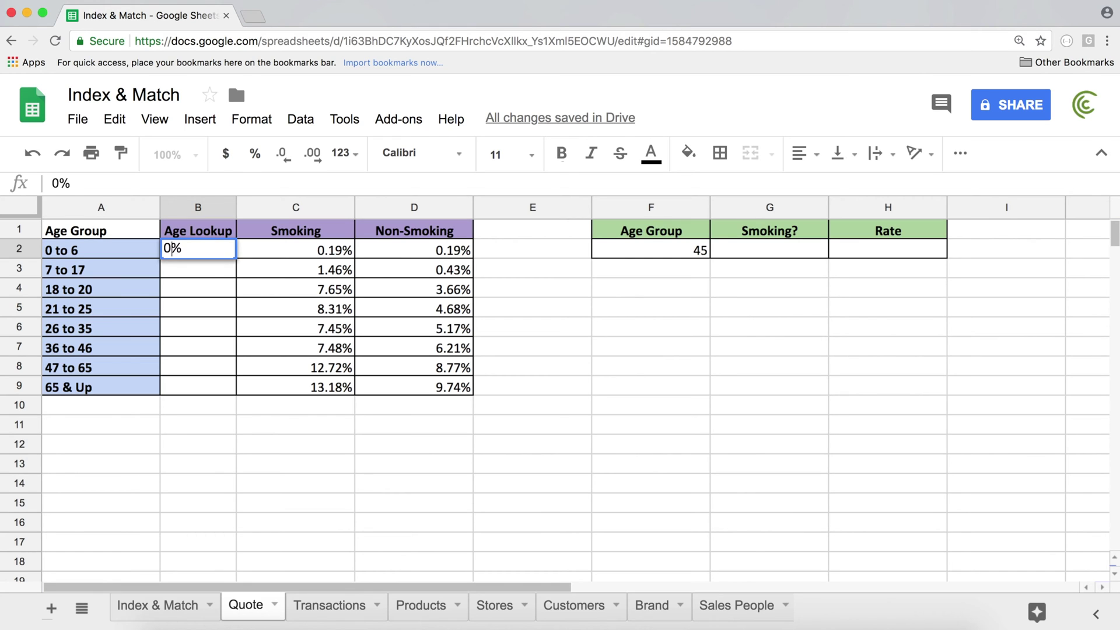
pyautogui.press('Return')
pyautogui.write('7')
pyautogui.press('Return')
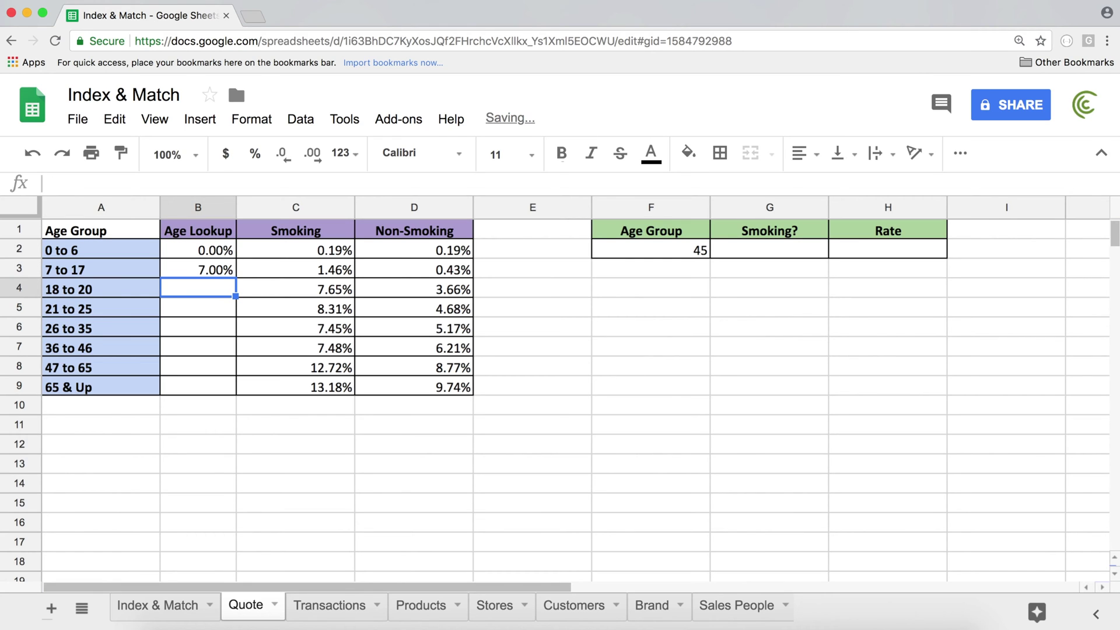
pyautogui.write('18')
pyautogui.press('Return')
pyautogui.press('Down')
pyautogui.write('21')
pyautogui.press('Return')
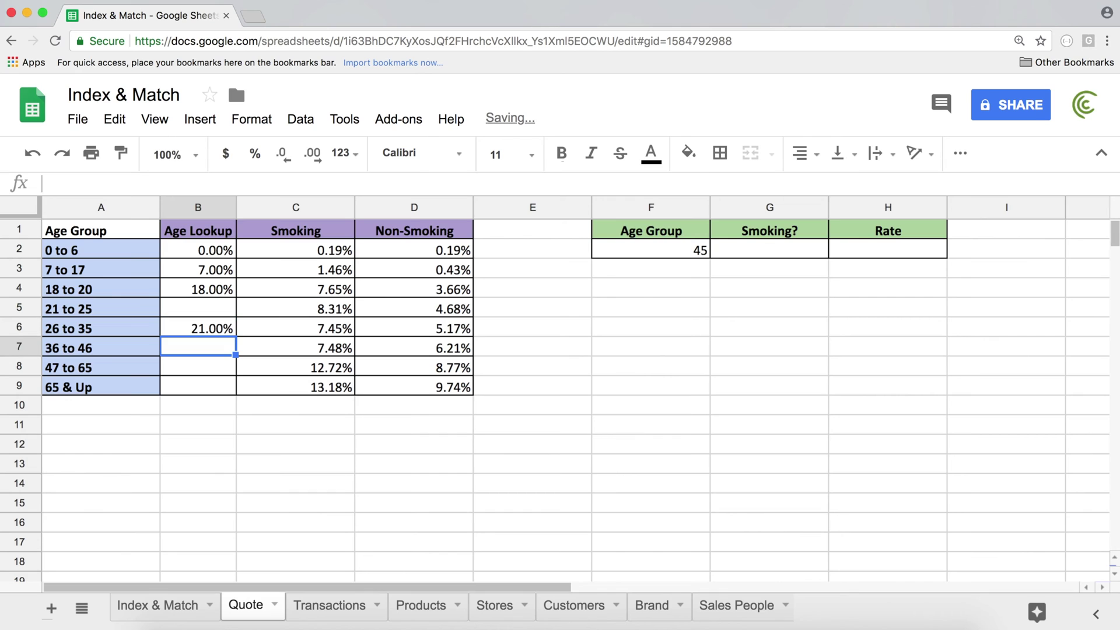
pyautogui.press('Up')
pyautogui.press('Up')
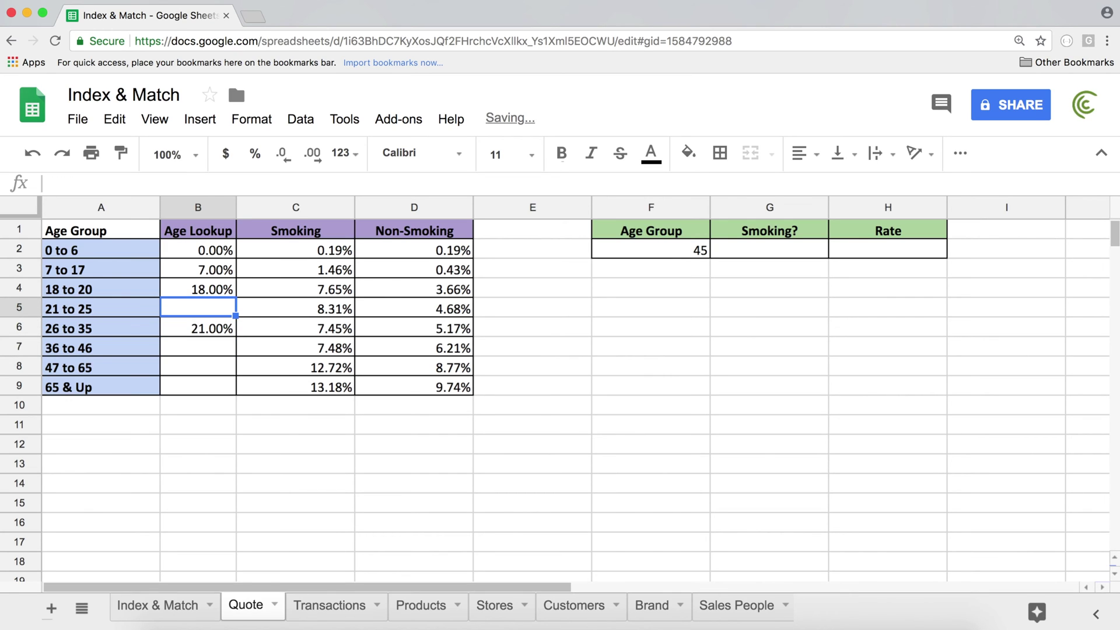
# Enter 21, 26, 36 and 47 for the next four age groups and select B2:B9
pyautogui.write('21')
pyautogui.press('Return')
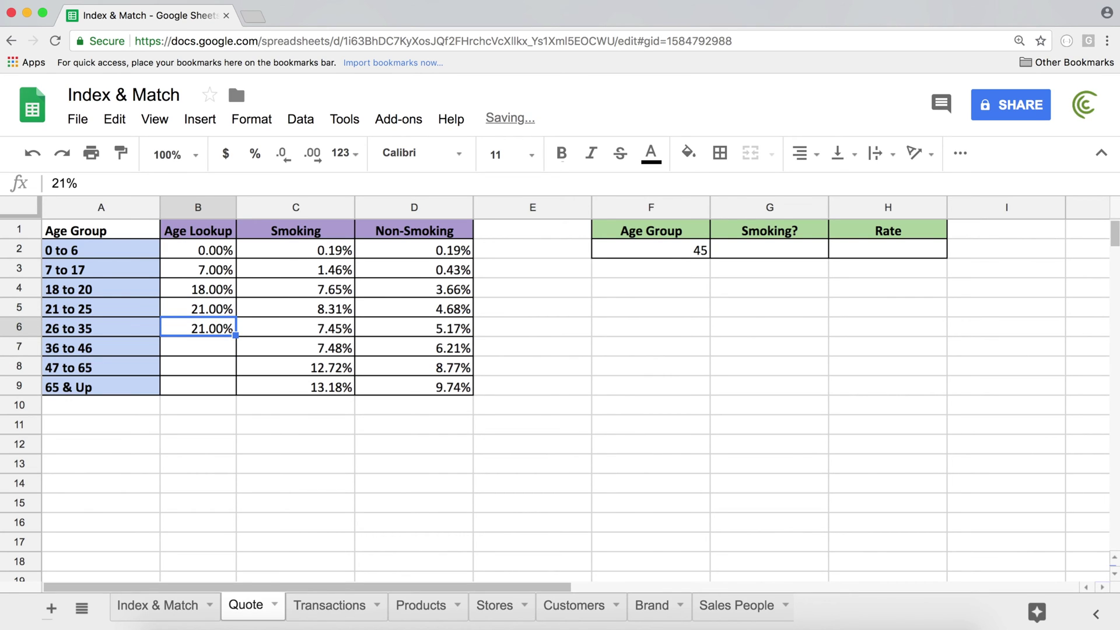
pyautogui.write('26')
pyautogui.press('Return')
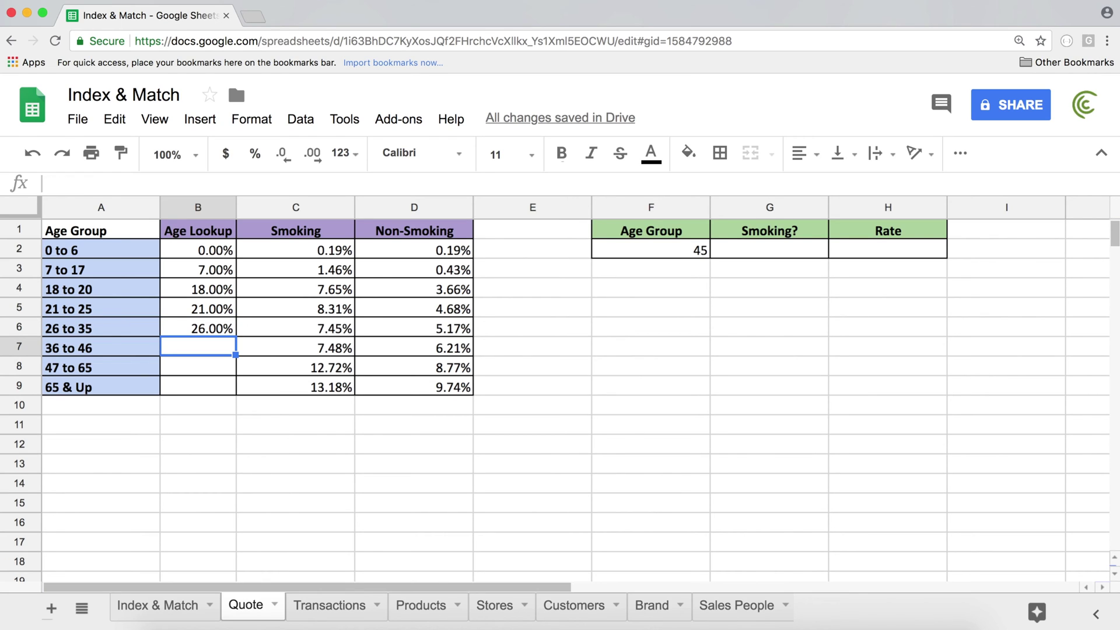
pyautogui.write('36')
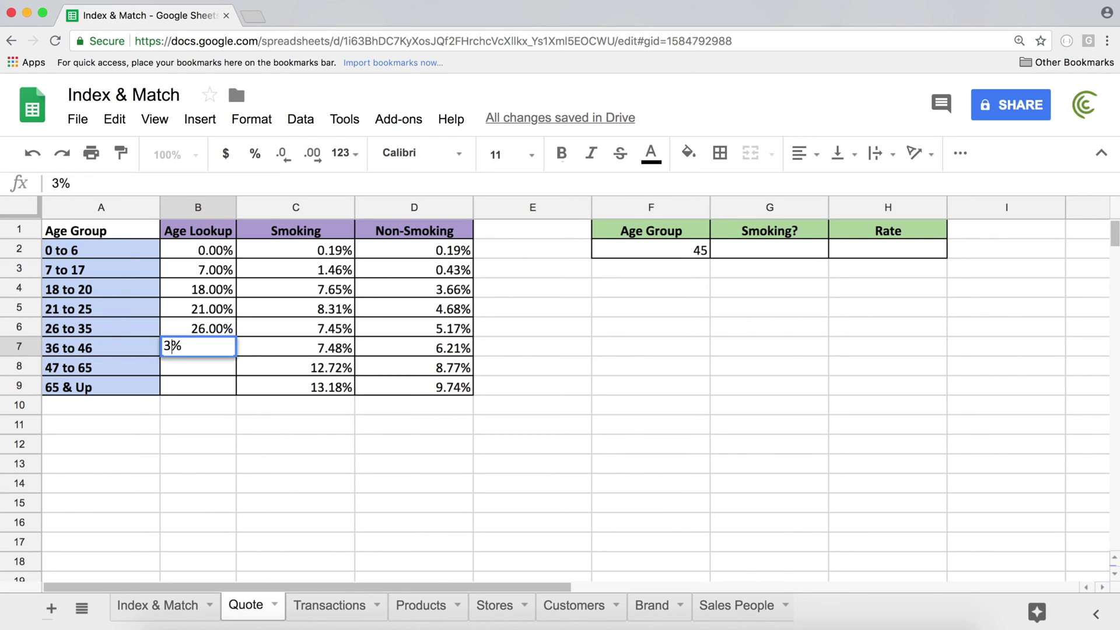
pyautogui.press('Return')
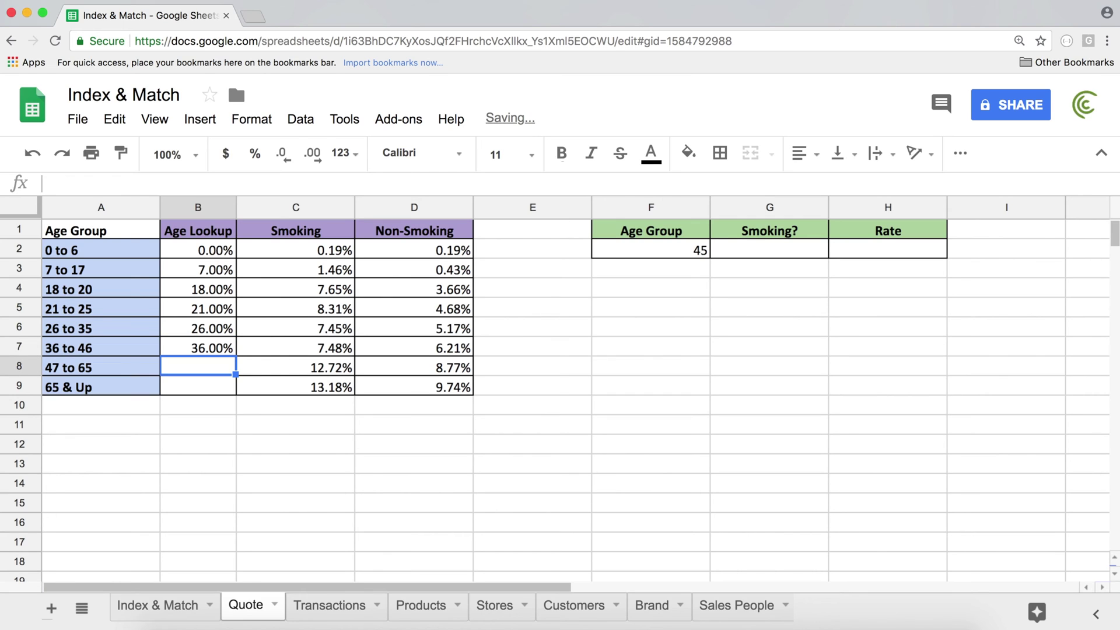
pyautogui.write('47')
pyautogui.press('Return')
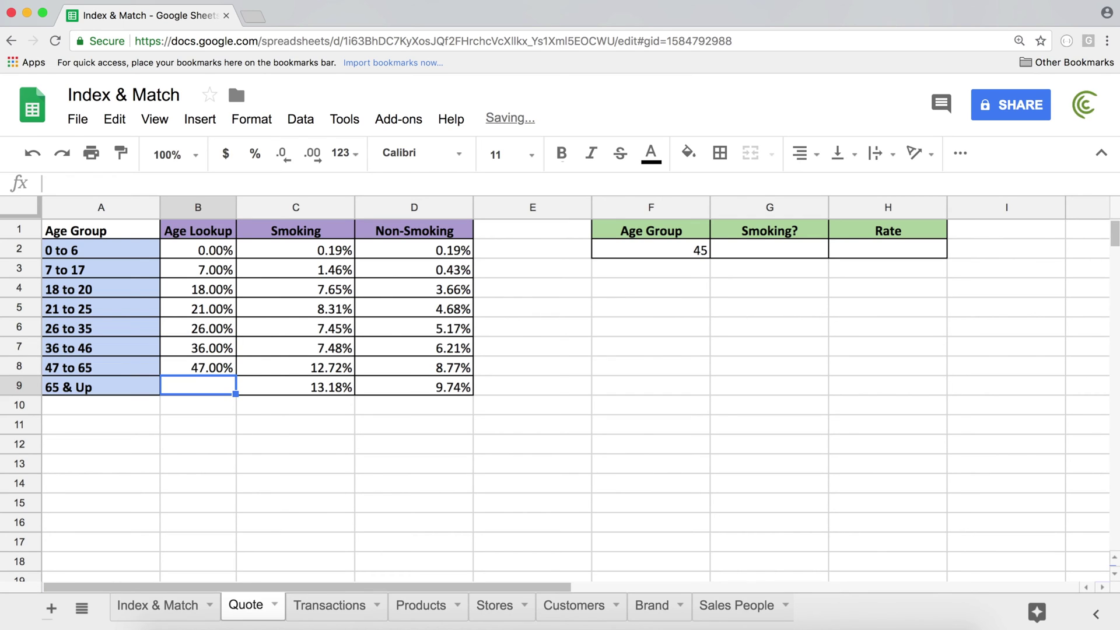
pyautogui.moveTo(212, 249); pyautogui.dragTo(204, 397)
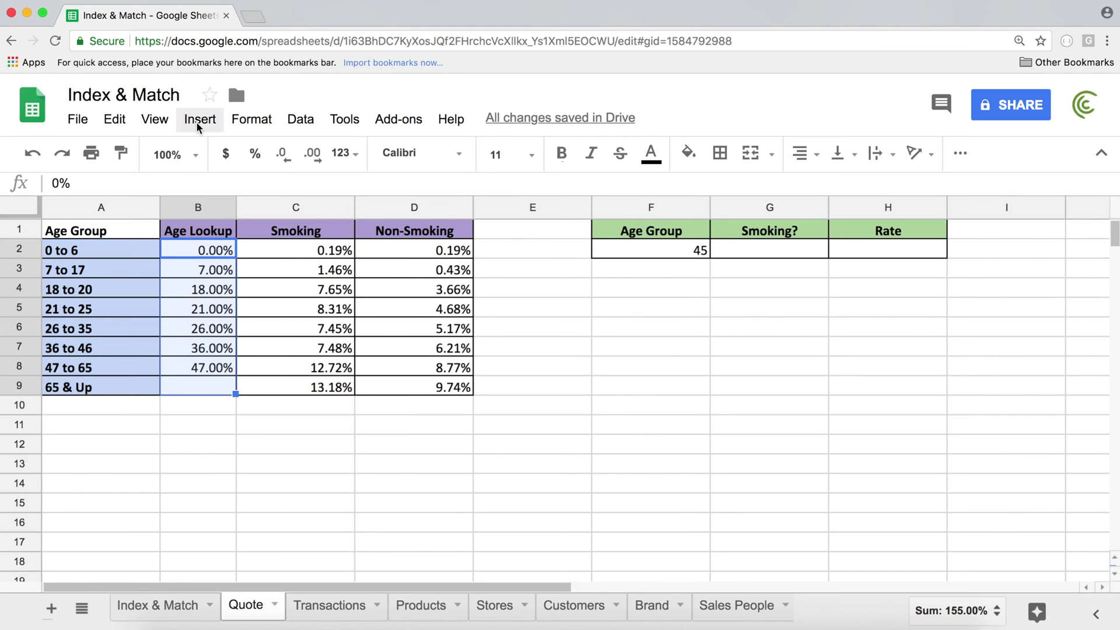
# Format B2:B9 as plain text and retype 7, 18 and 21 as whole numbers
pyautogui.click(245, 120)
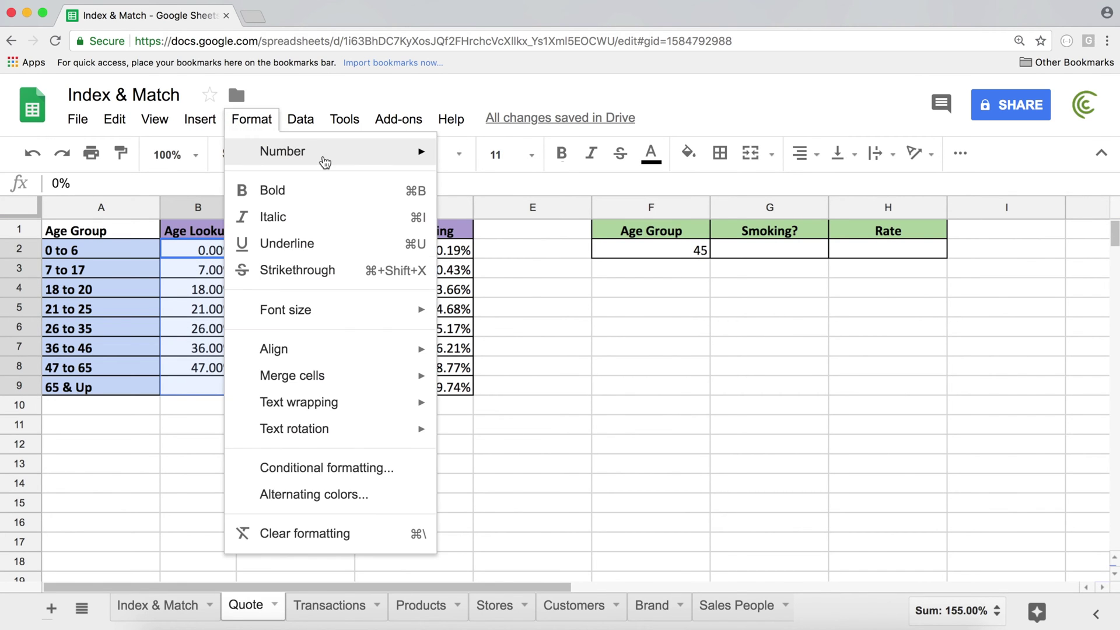
pyautogui.moveTo(303, 151)
pyautogui.click(468, 162)
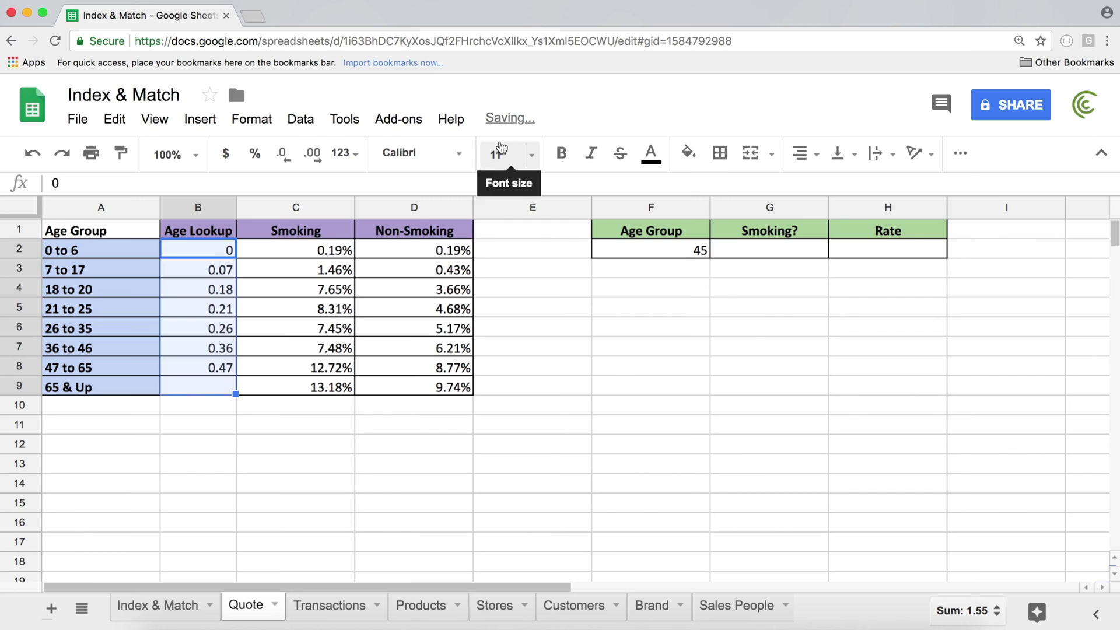
pyautogui.click(212, 252)
pyautogui.click(201, 274)
pyautogui.write('7')
pyautogui.press('Return')
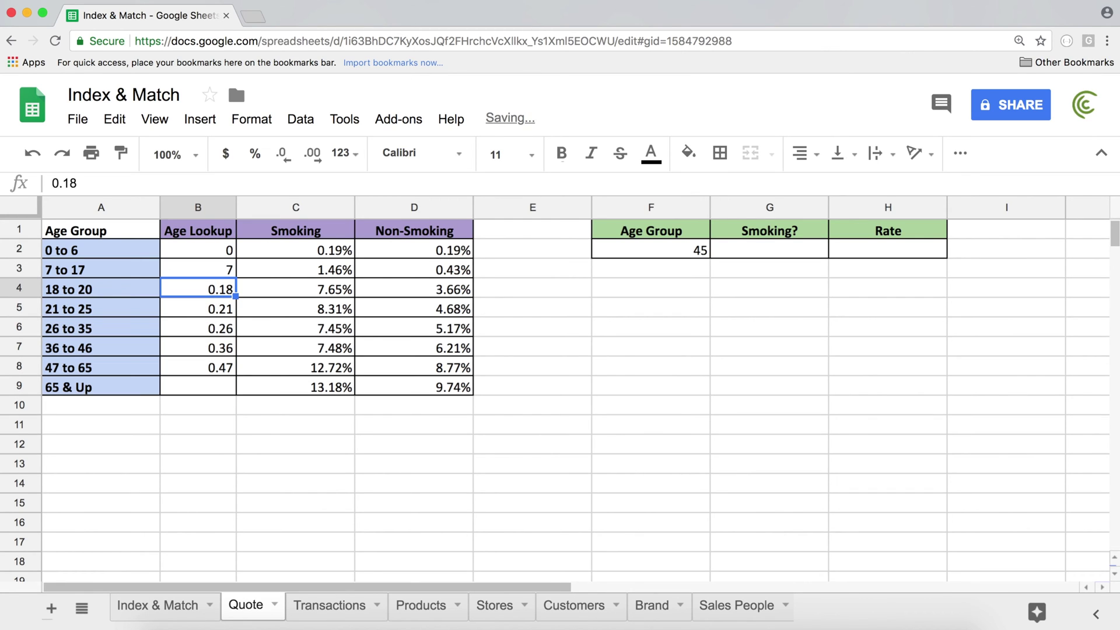
pyautogui.write('18')
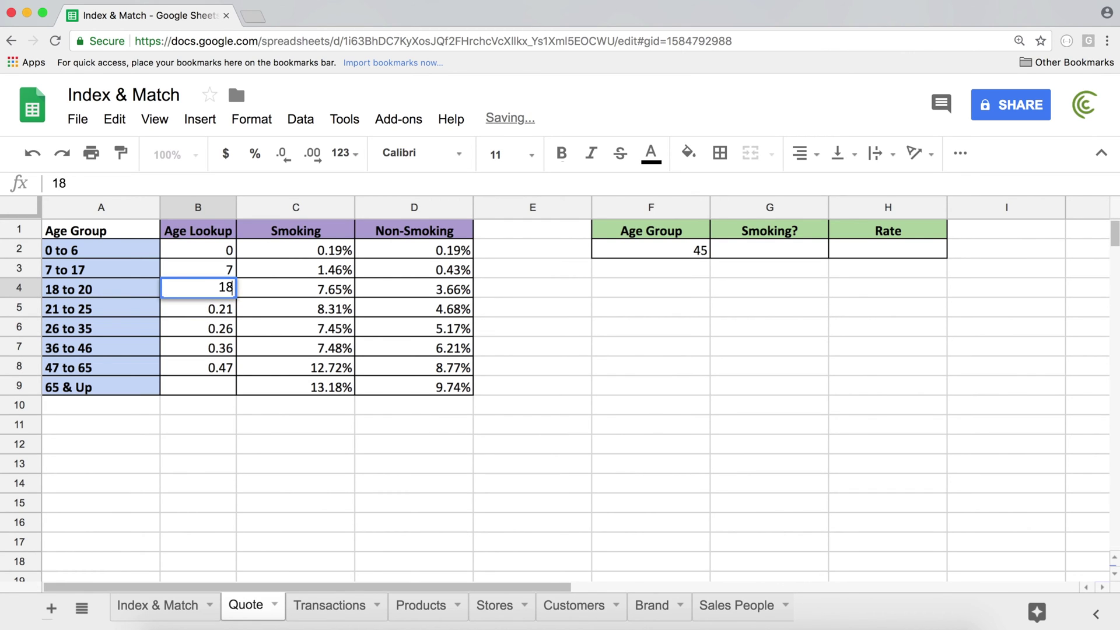
pyautogui.press('Return')
pyautogui.write('21')
pyautogui.press('Return')
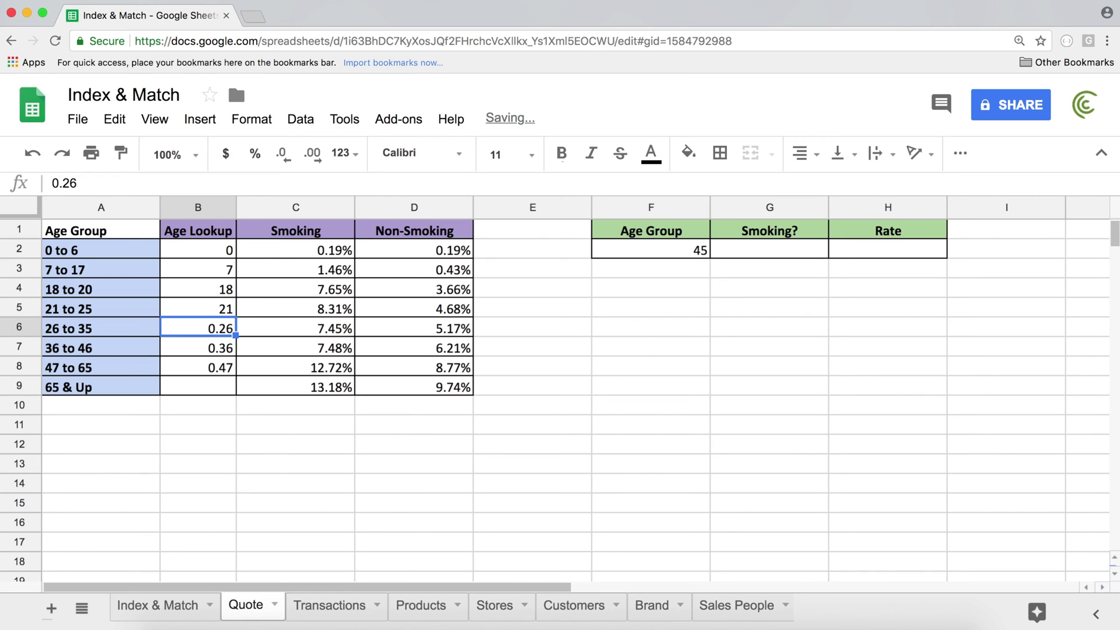
# Retype 26, 36 and 47, and add 65 for the 65 & Up group
pyautogui.write('26')
pyautogui.press('Return')
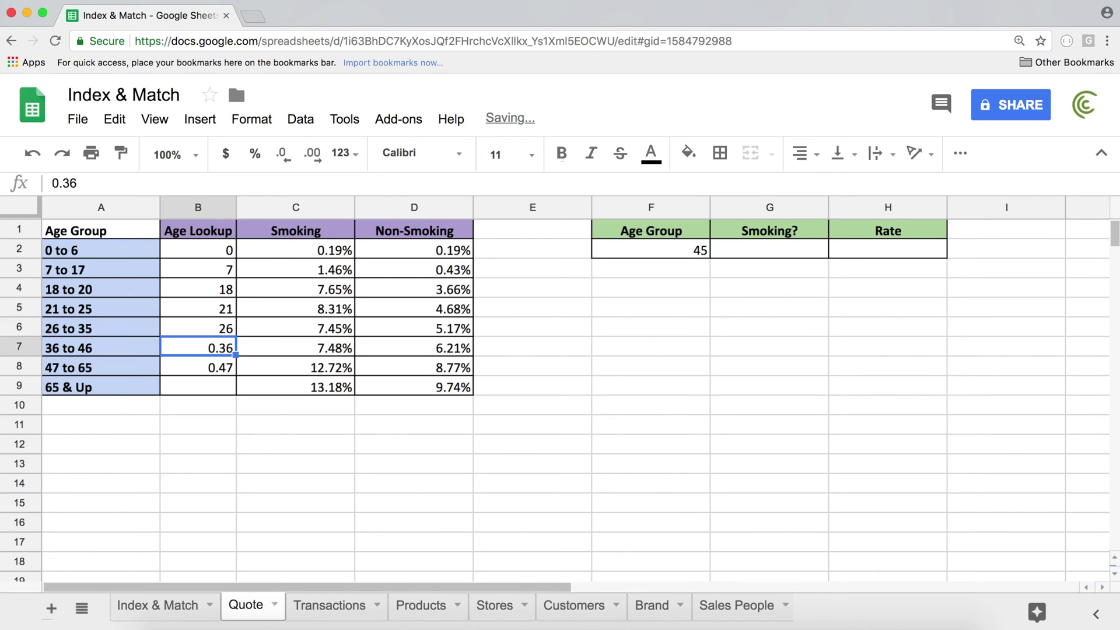
pyautogui.write('36')
pyautogui.press('Return')
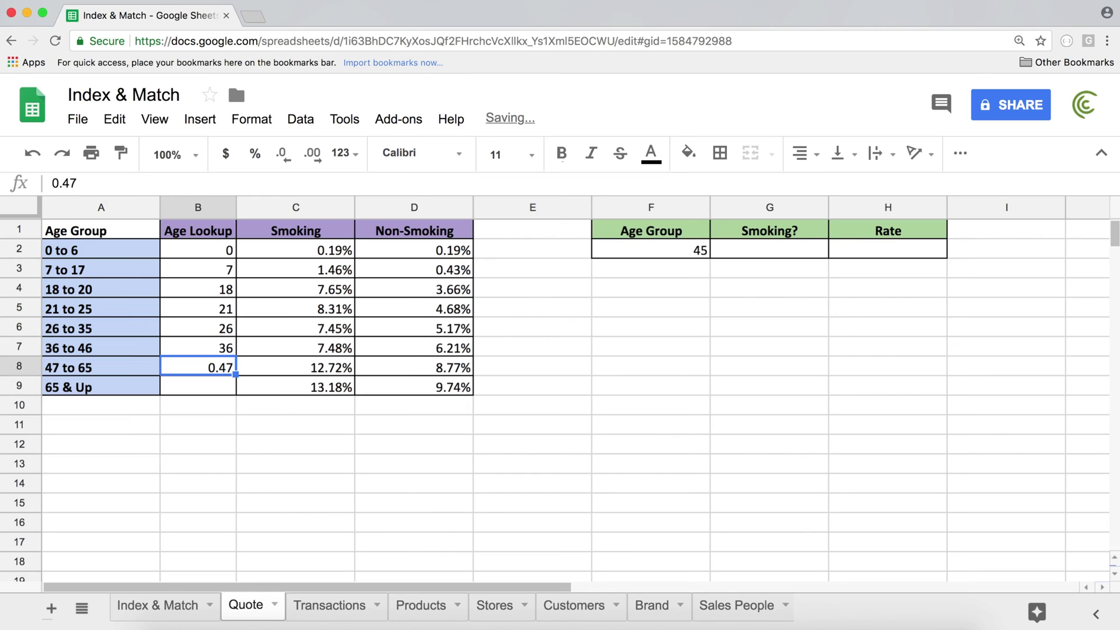
pyautogui.write('47')
pyautogui.press('Return')
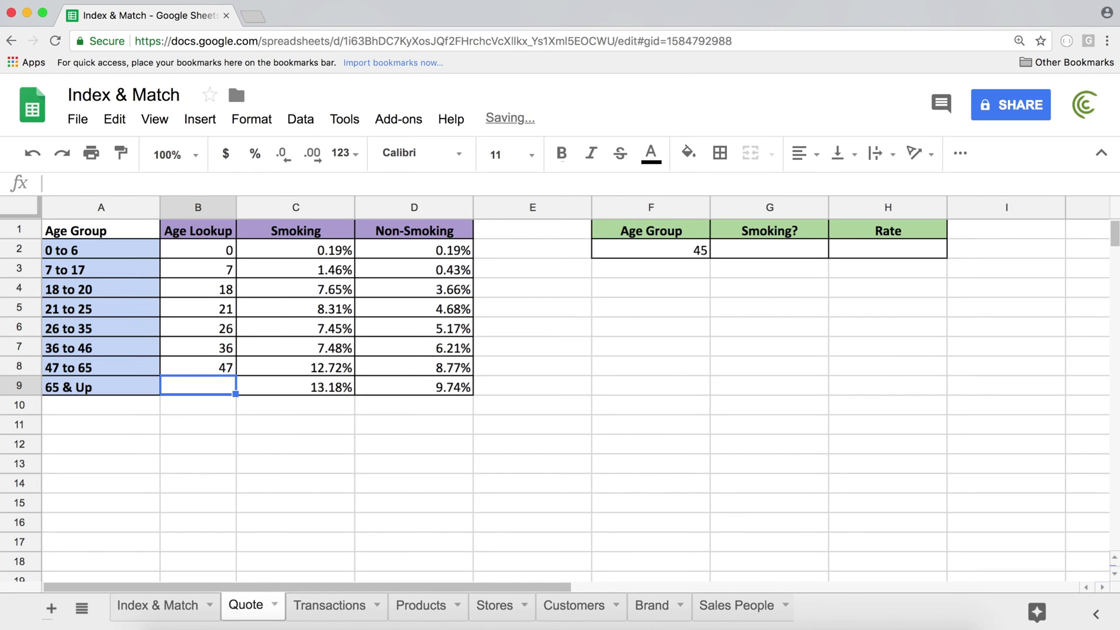
pyautogui.write('65')
pyautogui.press('Return')
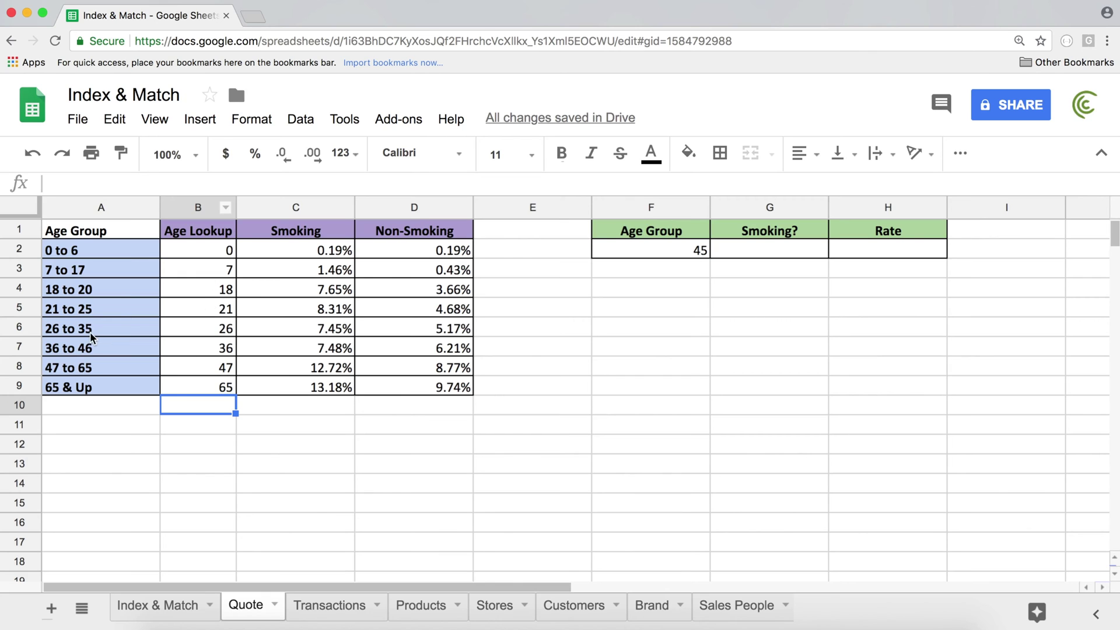
pyautogui.click(52, 332)
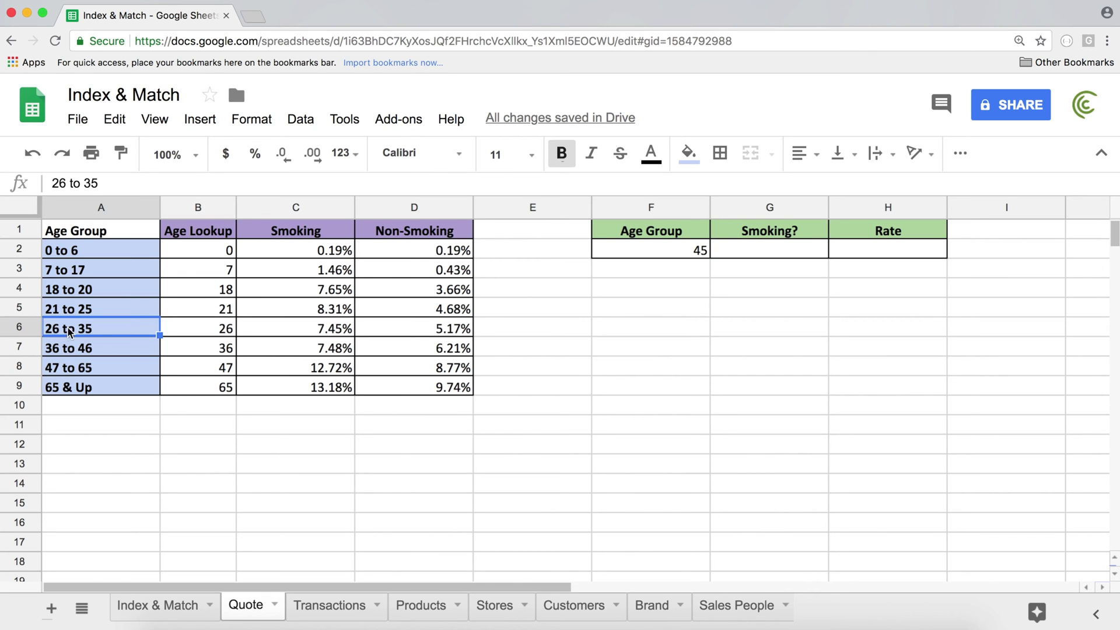
pyautogui.click(56, 255)
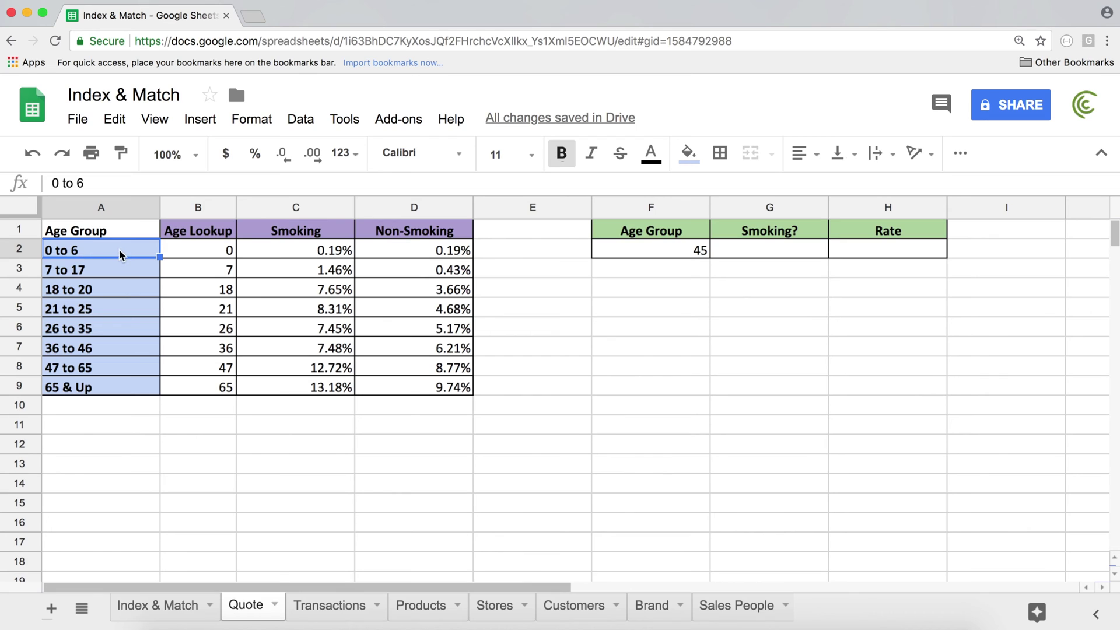
pyautogui.press('Return')
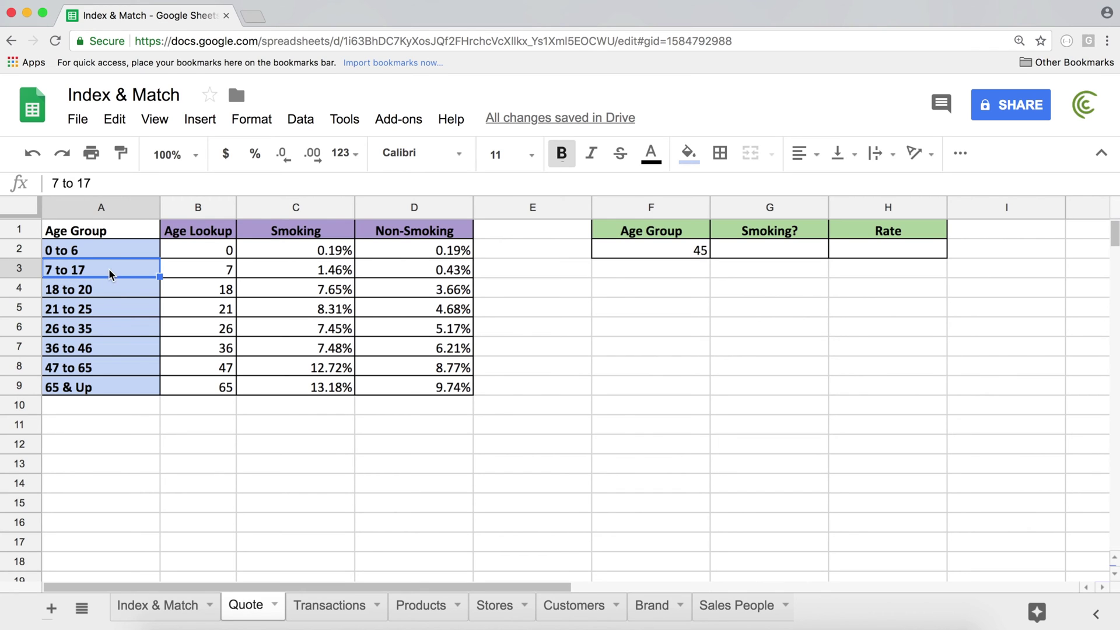
pyautogui.press('Return')
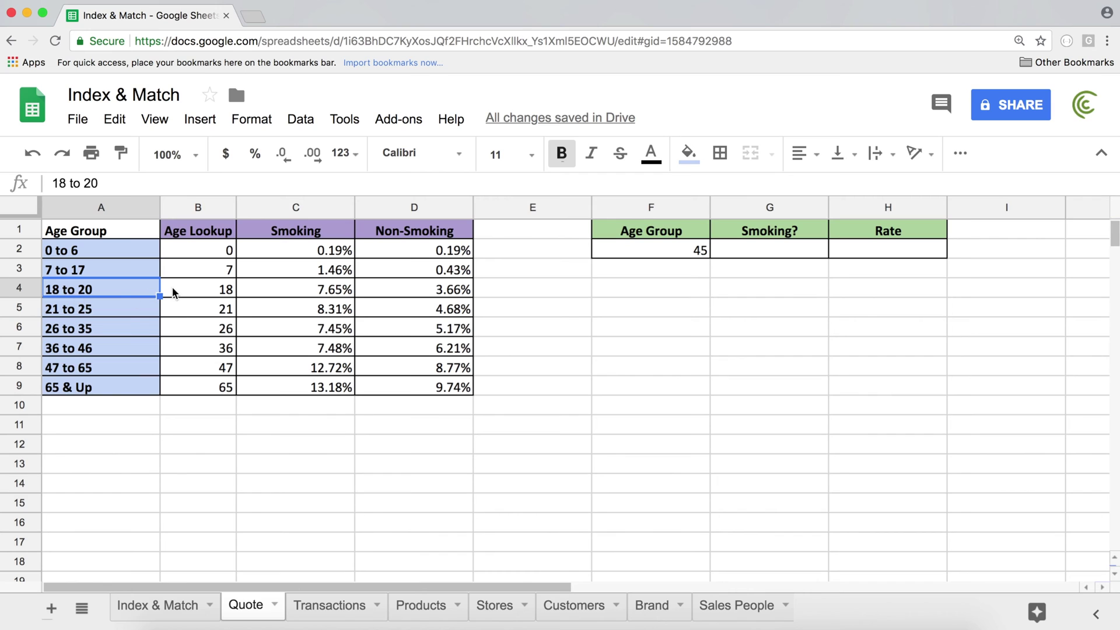
pyautogui.moveTo(198, 253); pyautogui.dragTo(200, 387)
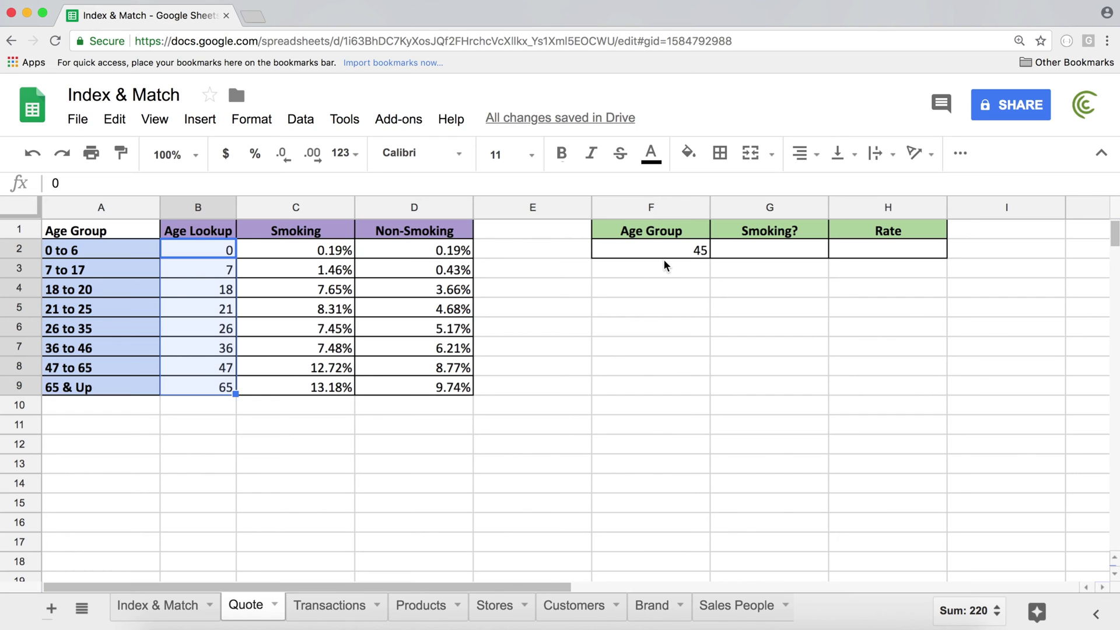
pyautogui.click(688, 247)
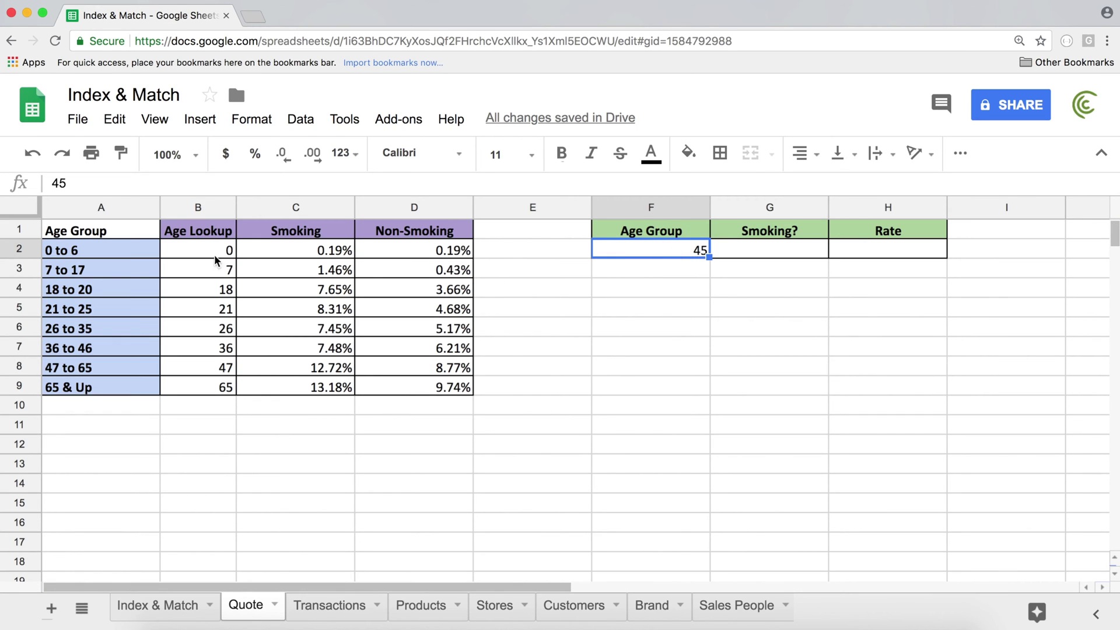
pyautogui.moveTo(197, 249); pyautogui.dragTo(199, 392)
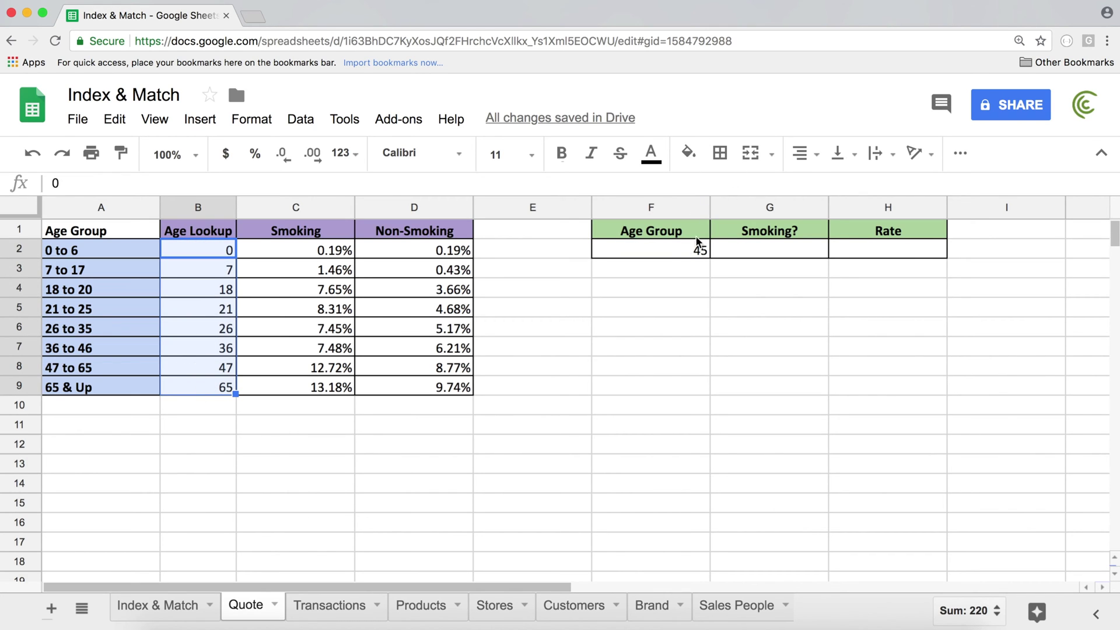
pyautogui.click(679, 248)
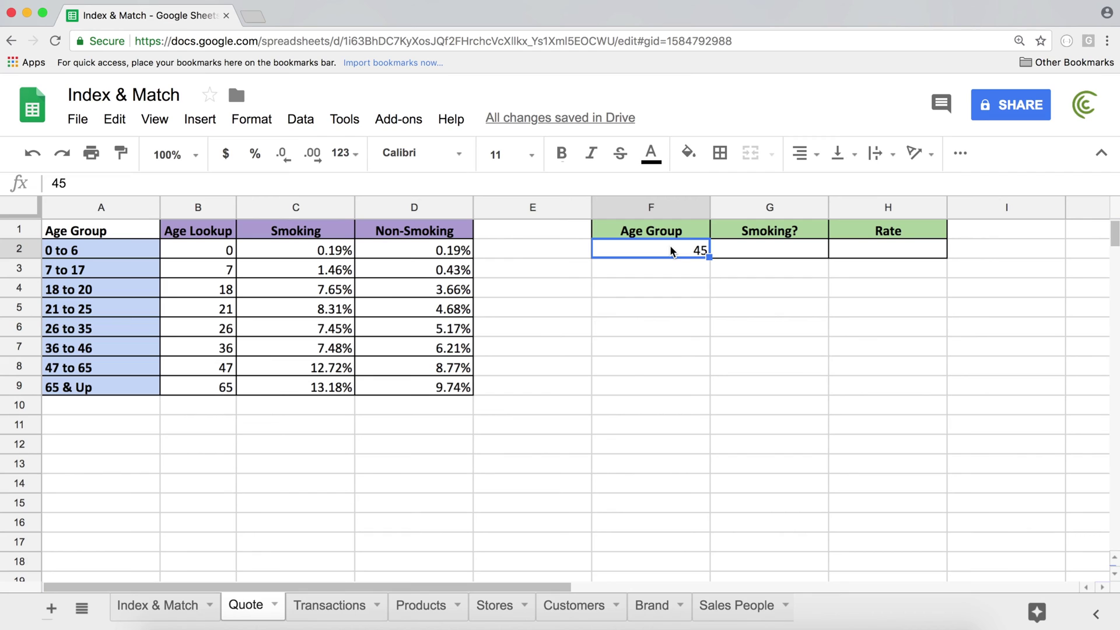
pyautogui.click(757, 243)
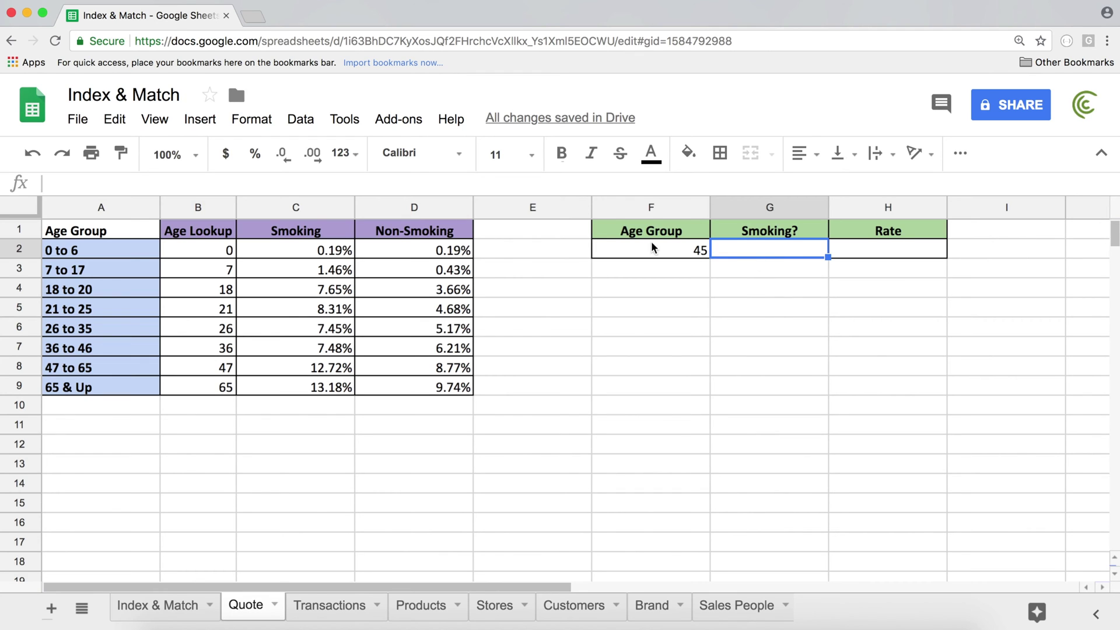
# Add a data validation rule to G2 listing the C1:D1 headings as dropdown choices
pyautogui.click(296, 120)
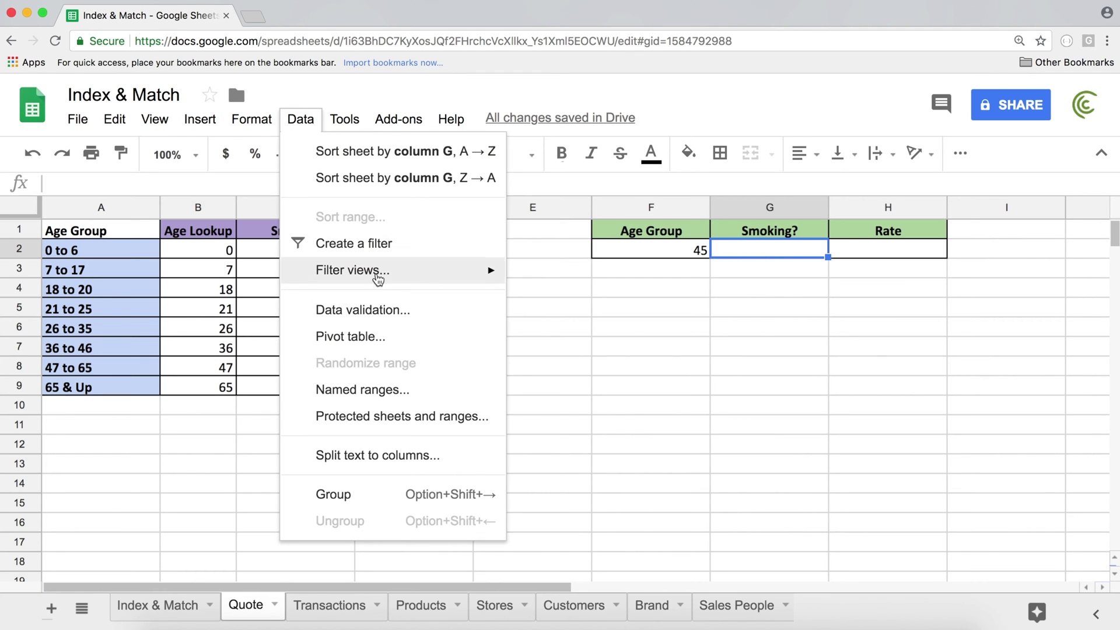
pyautogui.click(375, 309)
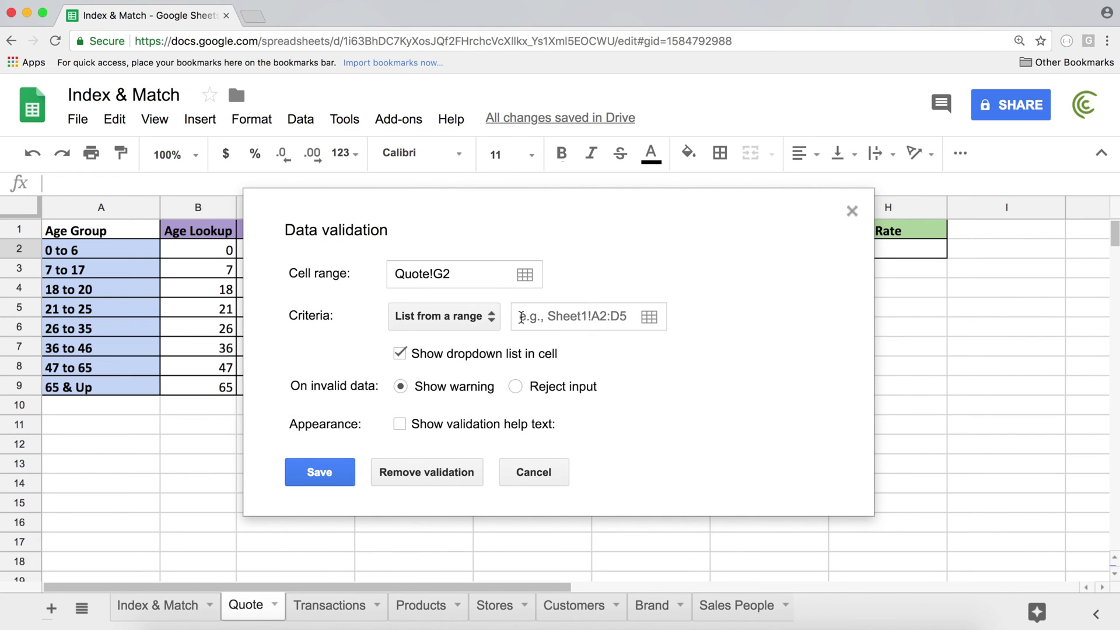
pyautogui.click(650, 318)
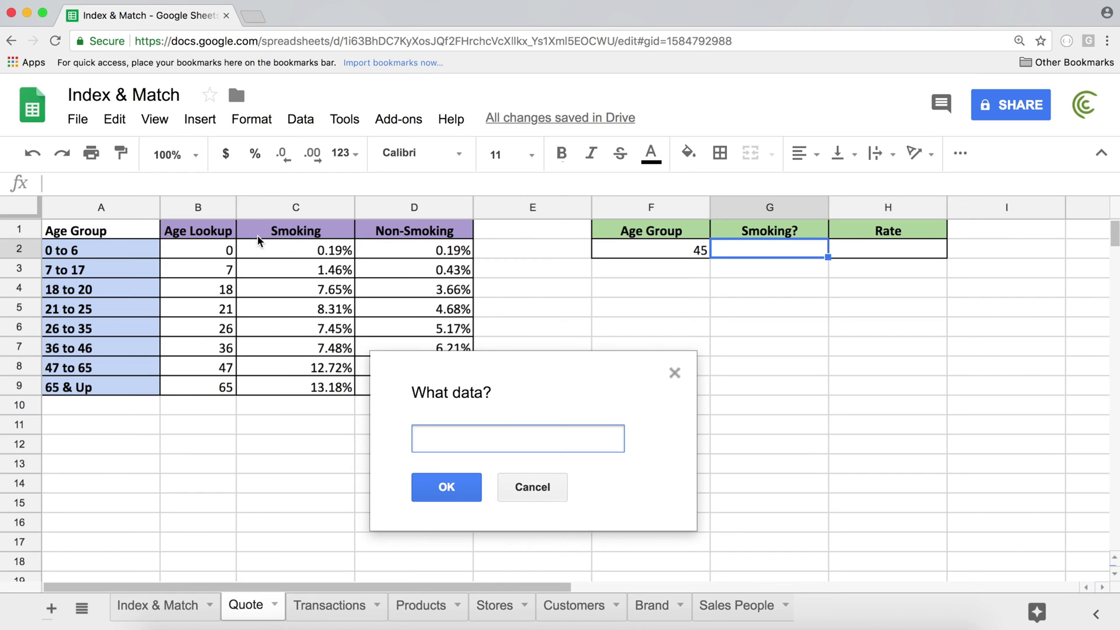
pyautogui.moveTo(297, 230); pyautogui.dragTo(408, 231)
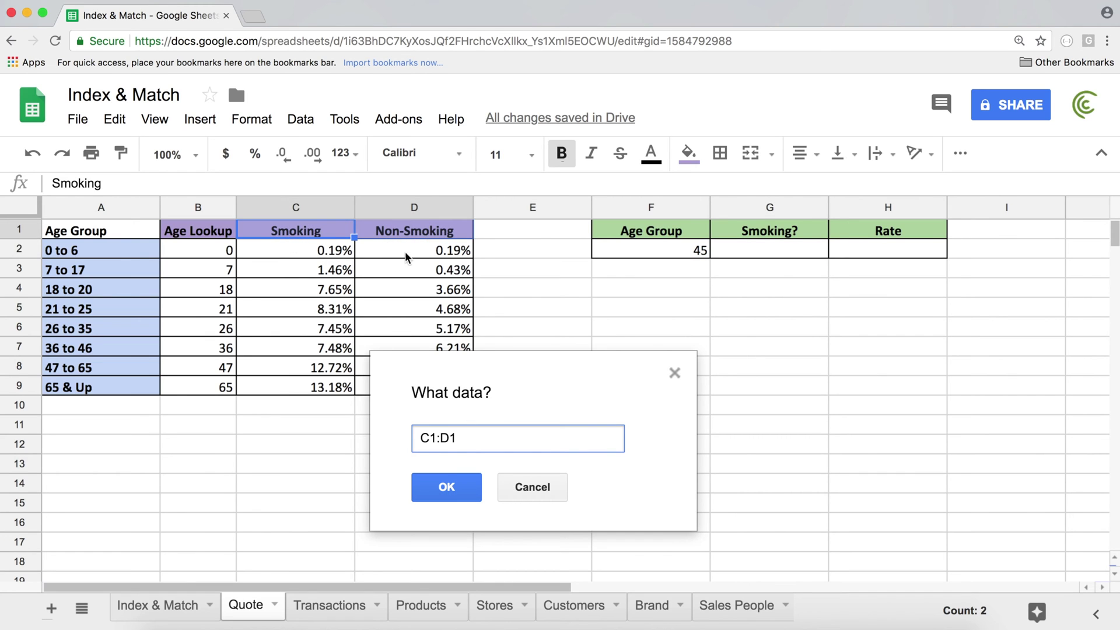
pyautogui.click(457, 487)
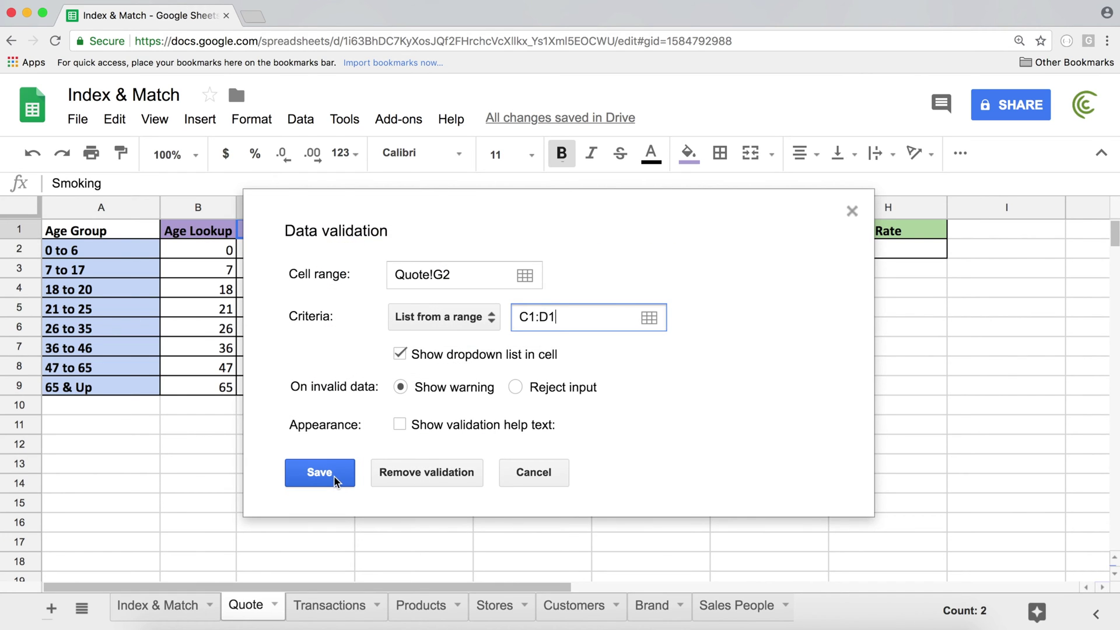
pyautogui.click(319, 472)
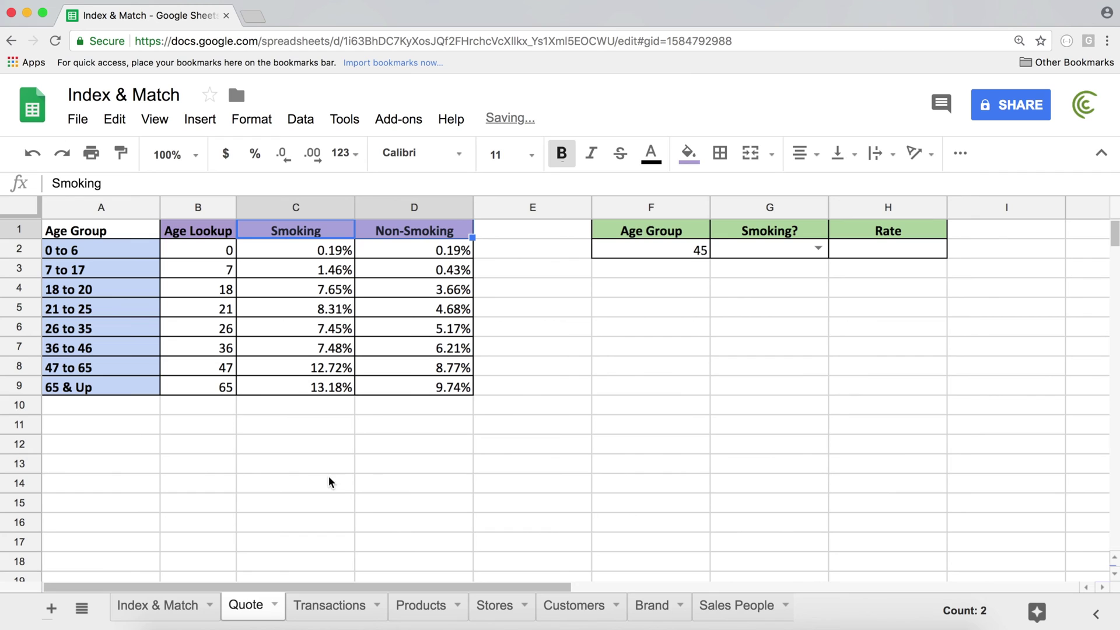
# Choose Smoking from G2's dropdown
pyautogui.click(811, 247)
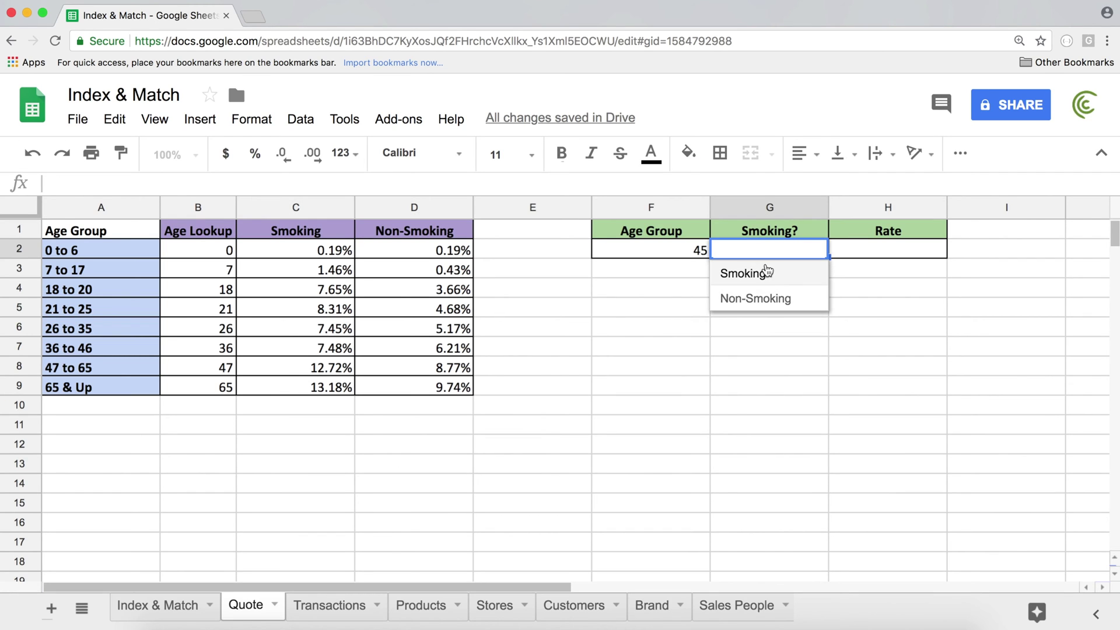
pyautogui.click(694, 251)
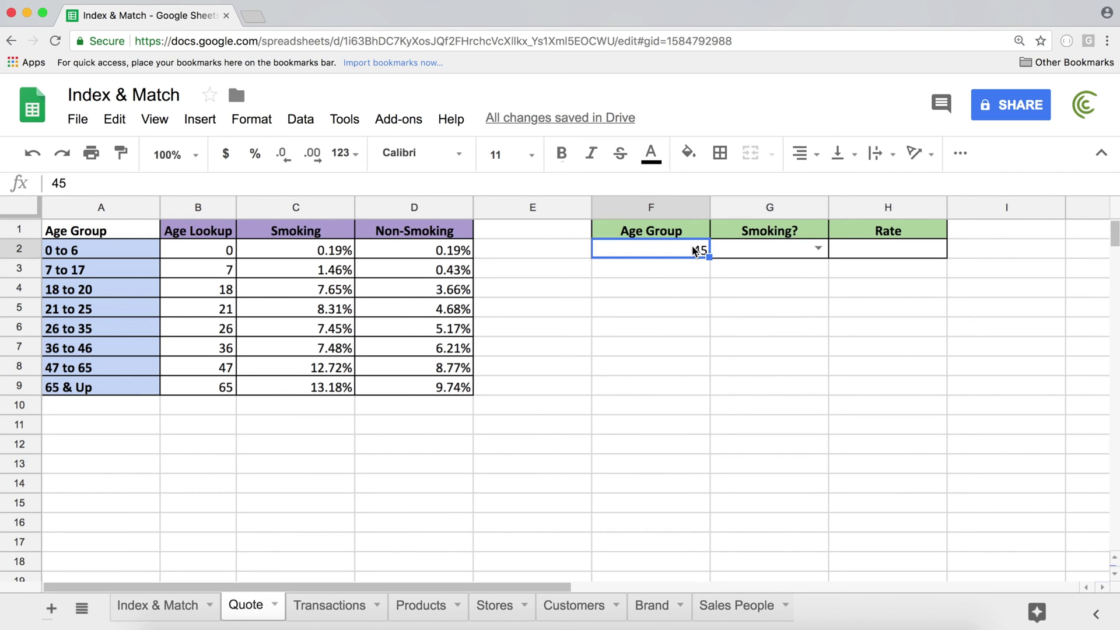
pyautogui.click(817, 248)
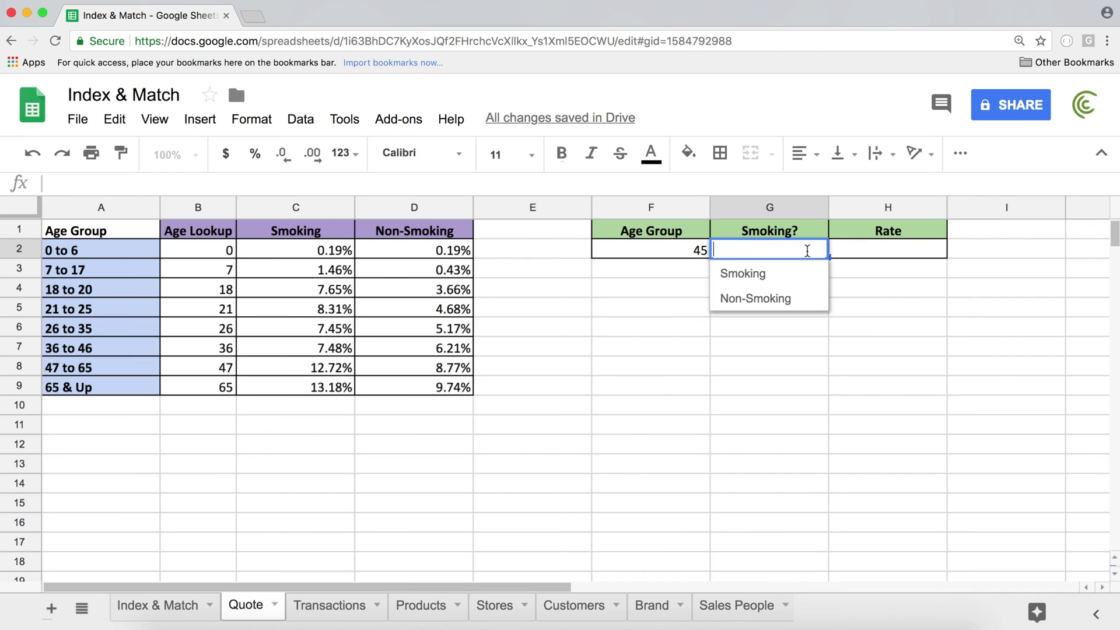
pyautogui.click(749, 276)
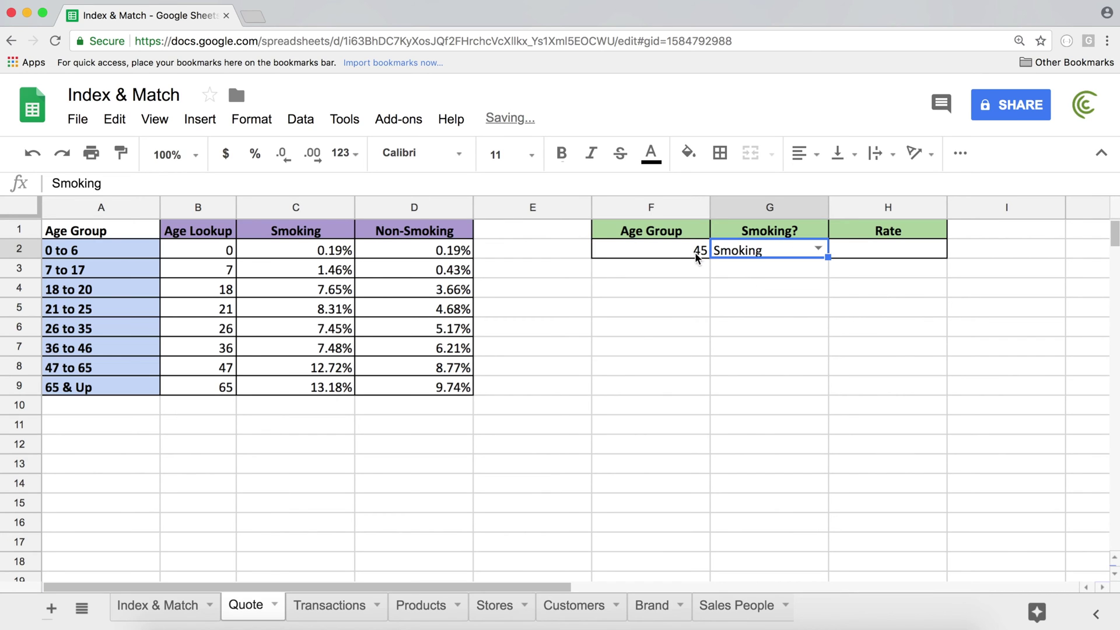
pyautogui.click(677, 249)
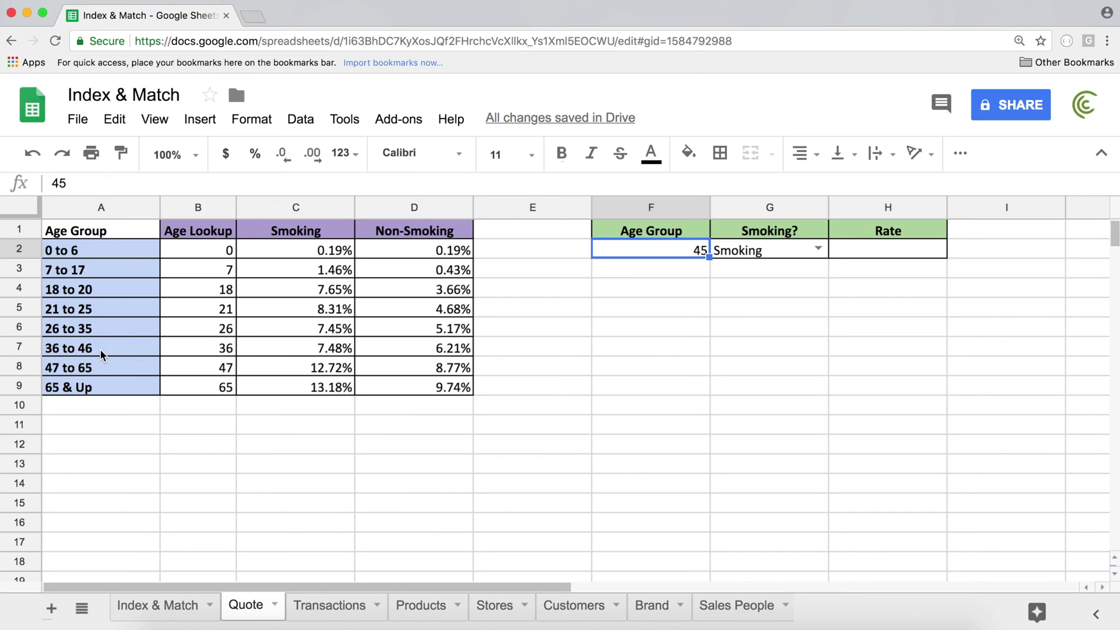
pyautogui.click(116, 349)
pyautogui.click(296, 350)
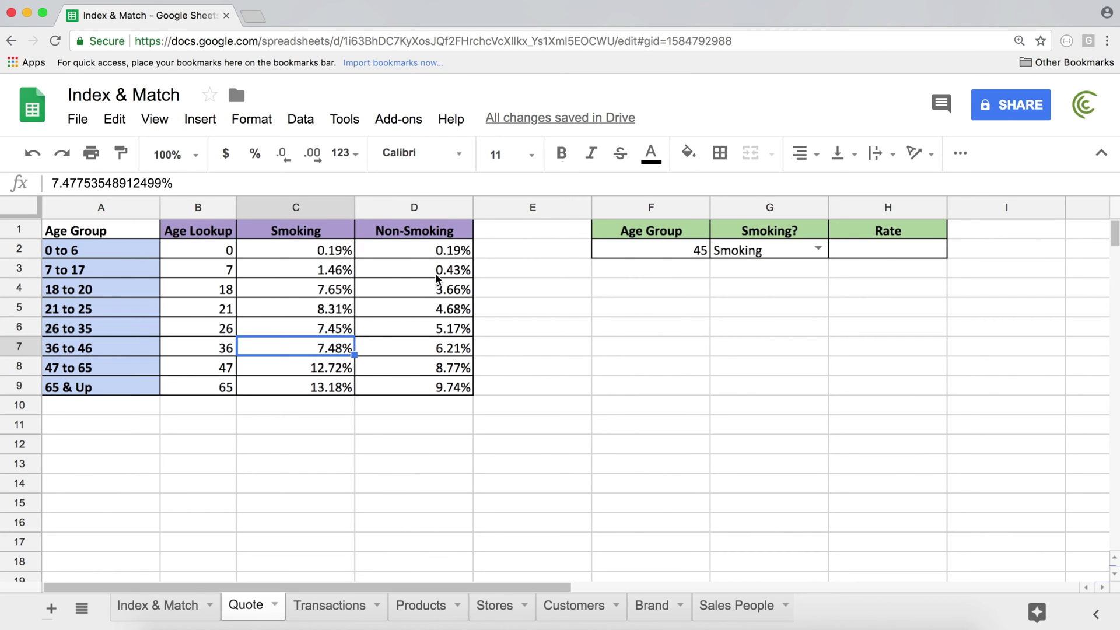
pyautogui.click(676, 252)
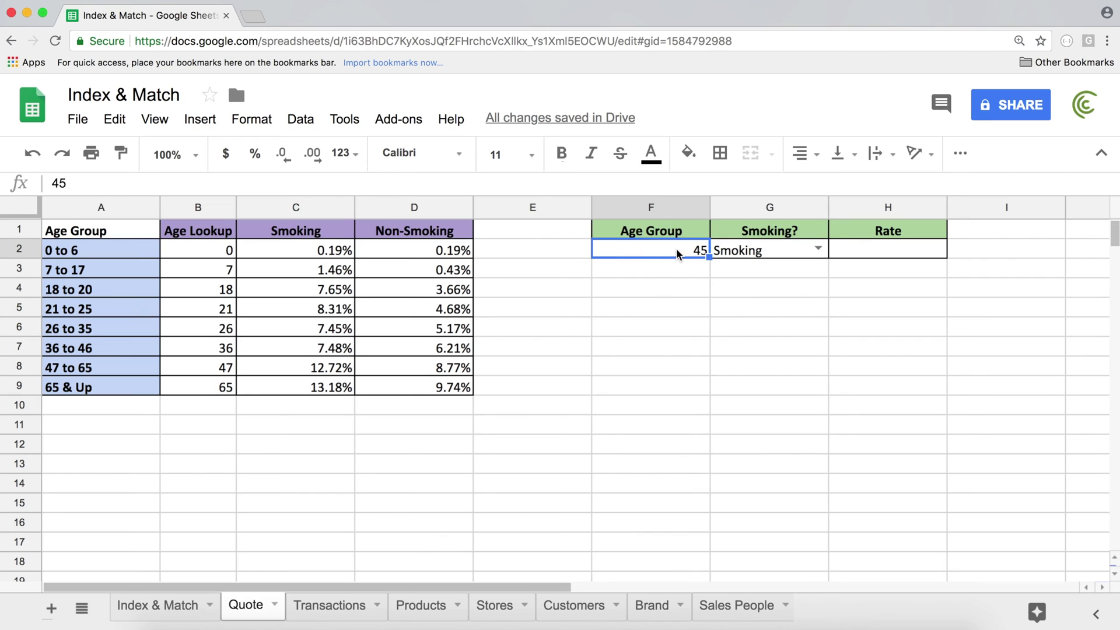
pyautogui.click(651, 290)
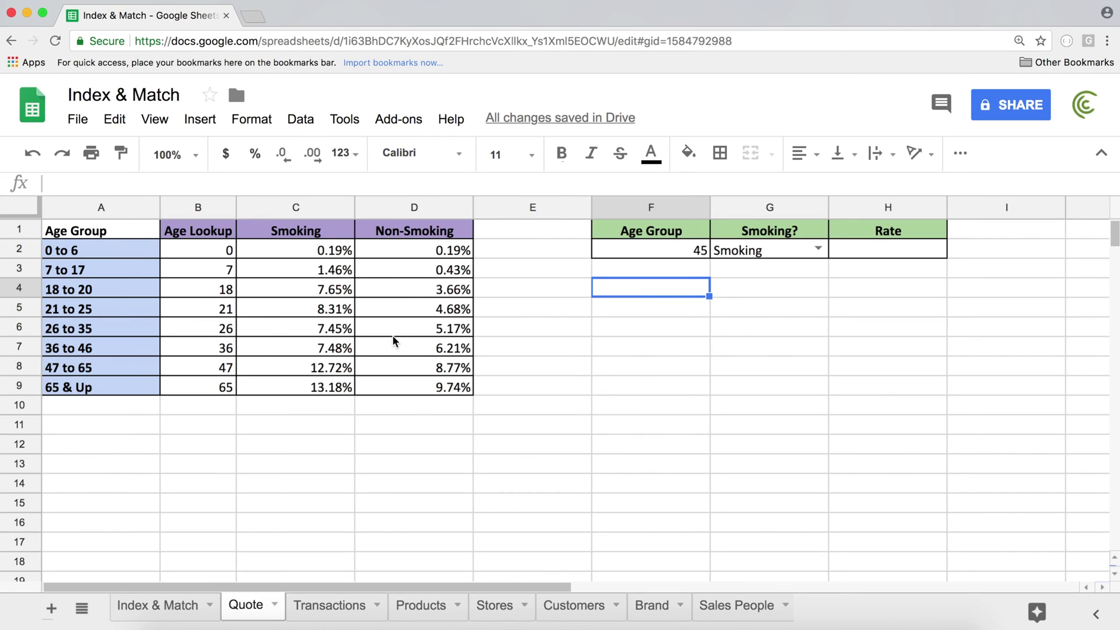
pyautogui.moveTo(220, 250); pyautogui.dragTo(423, 391)
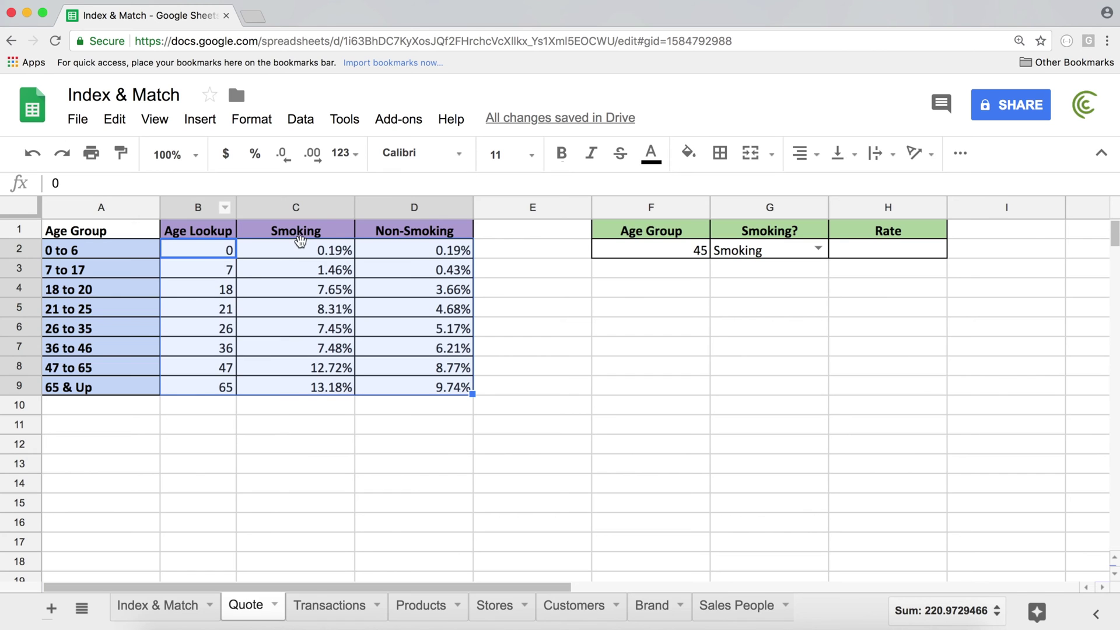
pyautogui.moveTo(292, 245); pyautogui.dragTo(421, 387)
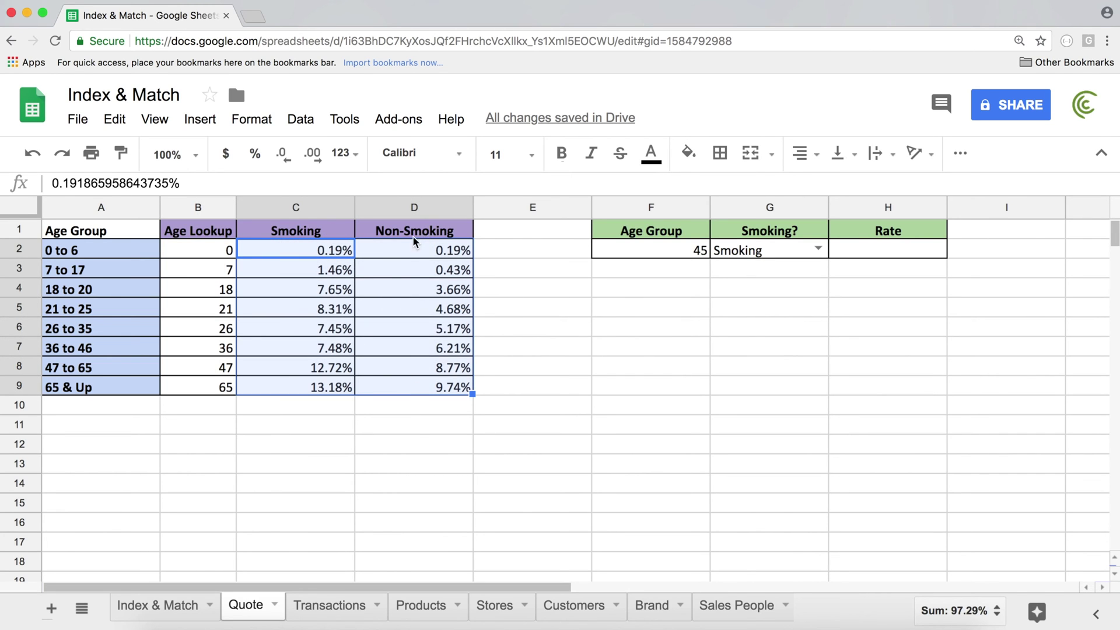
pyautogui.moveTo(223, 250); pyautogui.dragTo(425, 387)
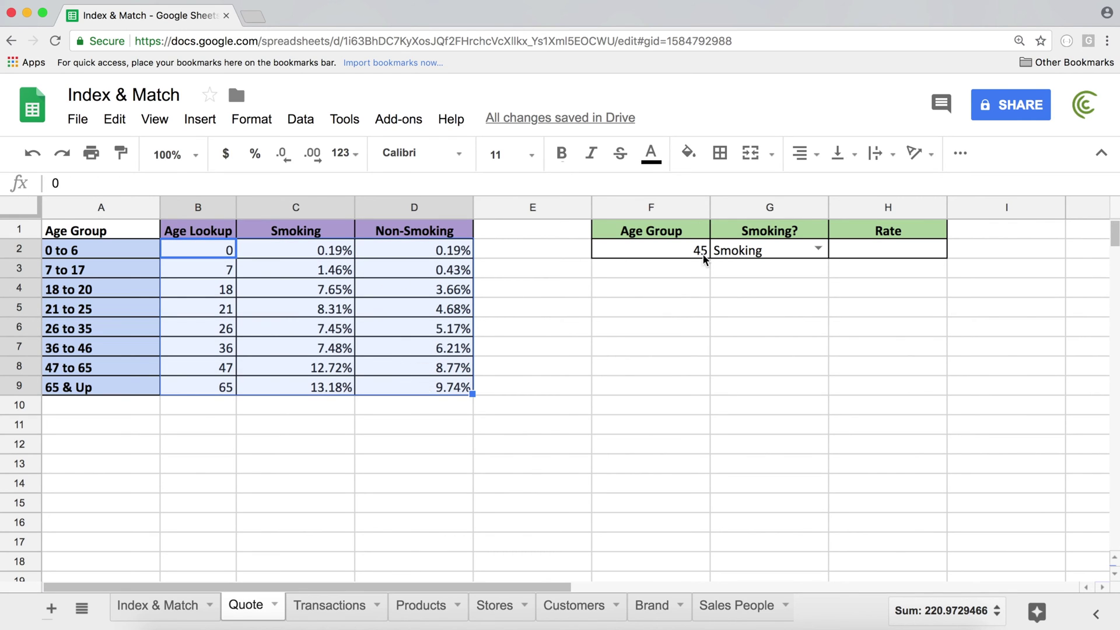
# Enter =match(F2,$B$2:$B$9,0) in F4 to find age 45 among the lookup ages
pyautogui.click(664, 282)
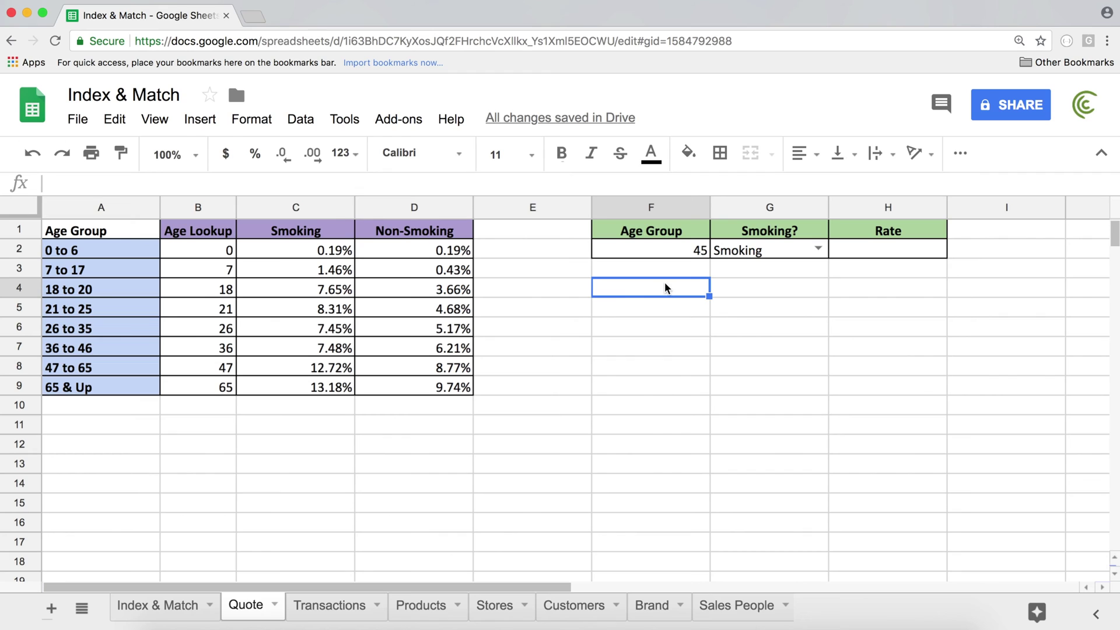
pyautogui.write('=ma')
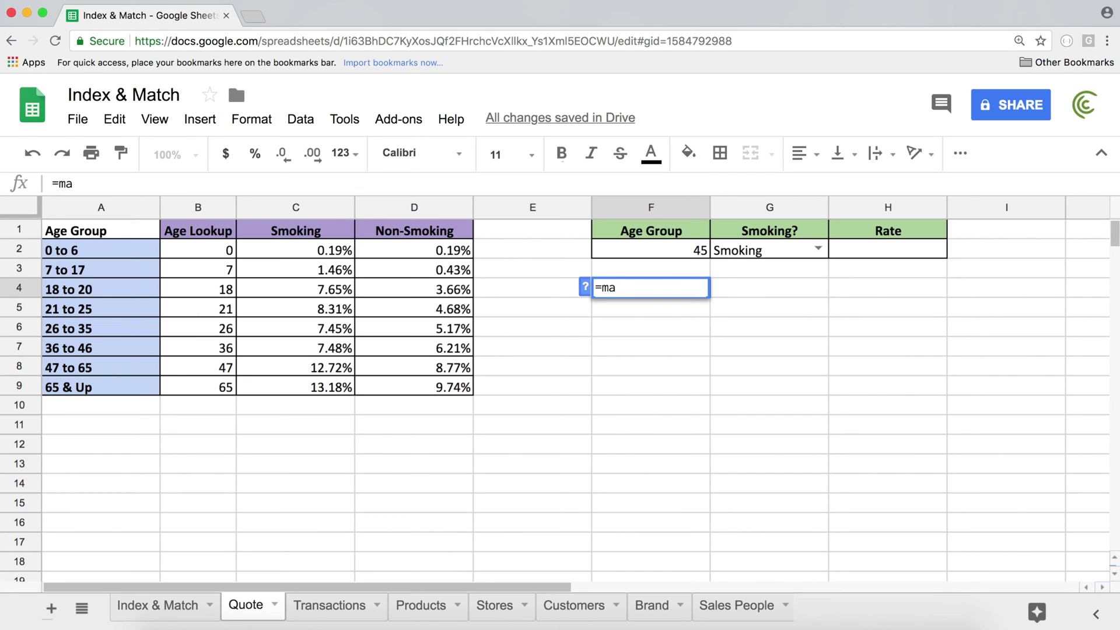
pyautogui.write('tch(')
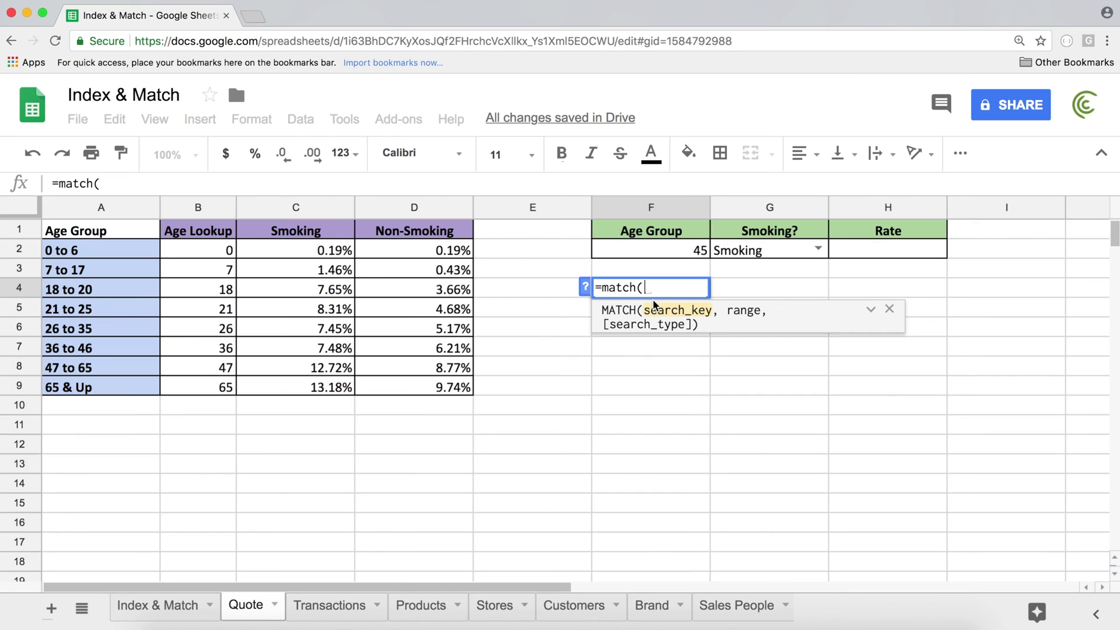
pyautogui.click(681, 248)
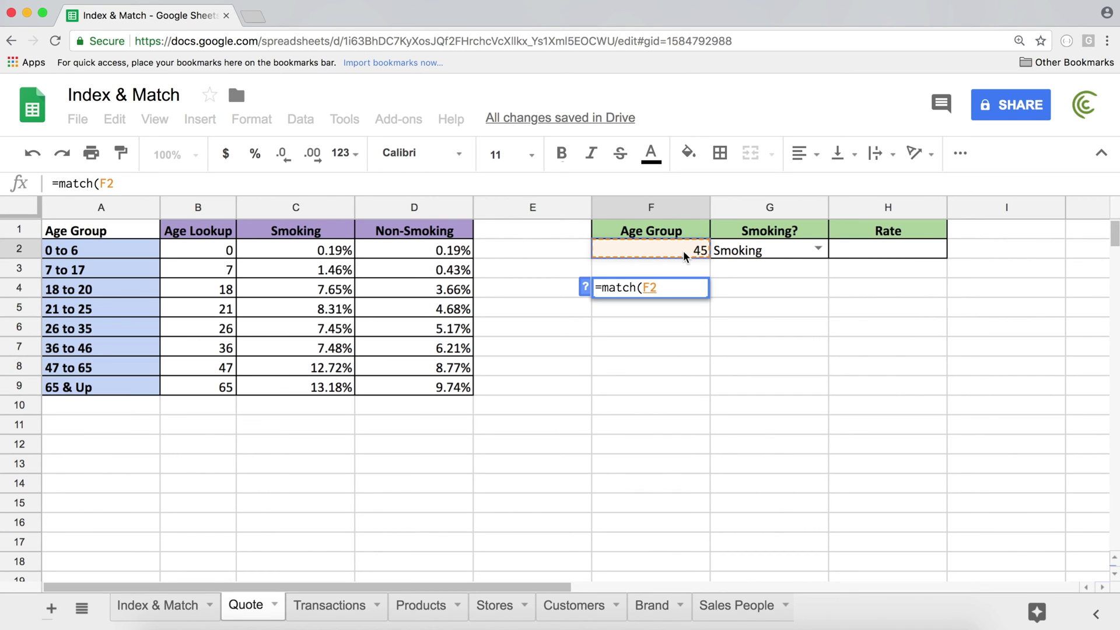
pyautogui.write(',')
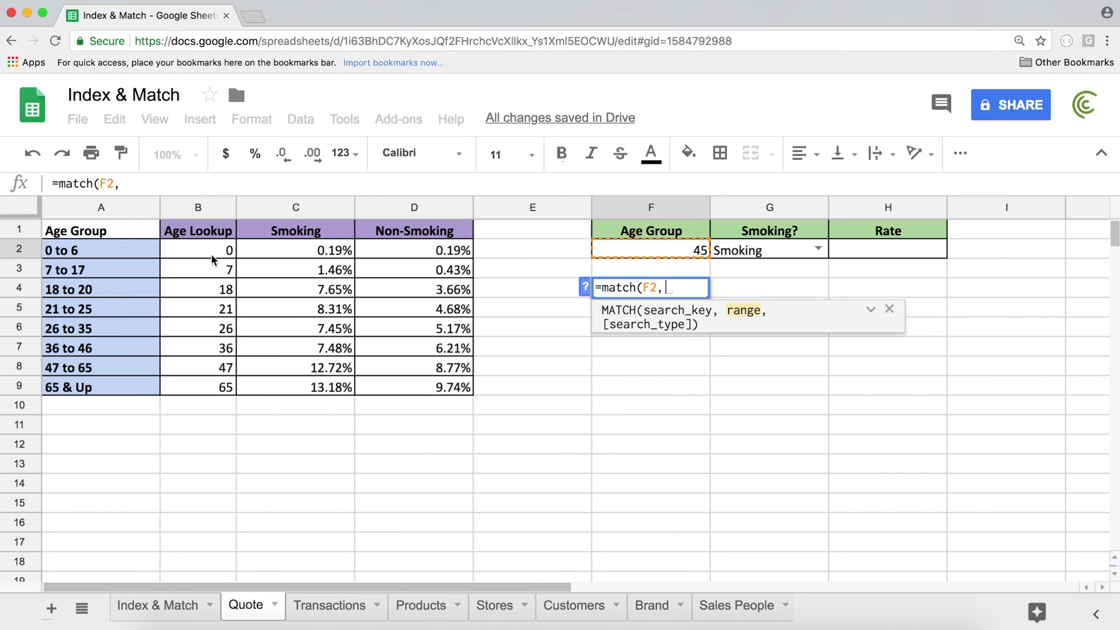
pyautogui.moveTo(211, 252); pyautogui.dragTo(201, 387)
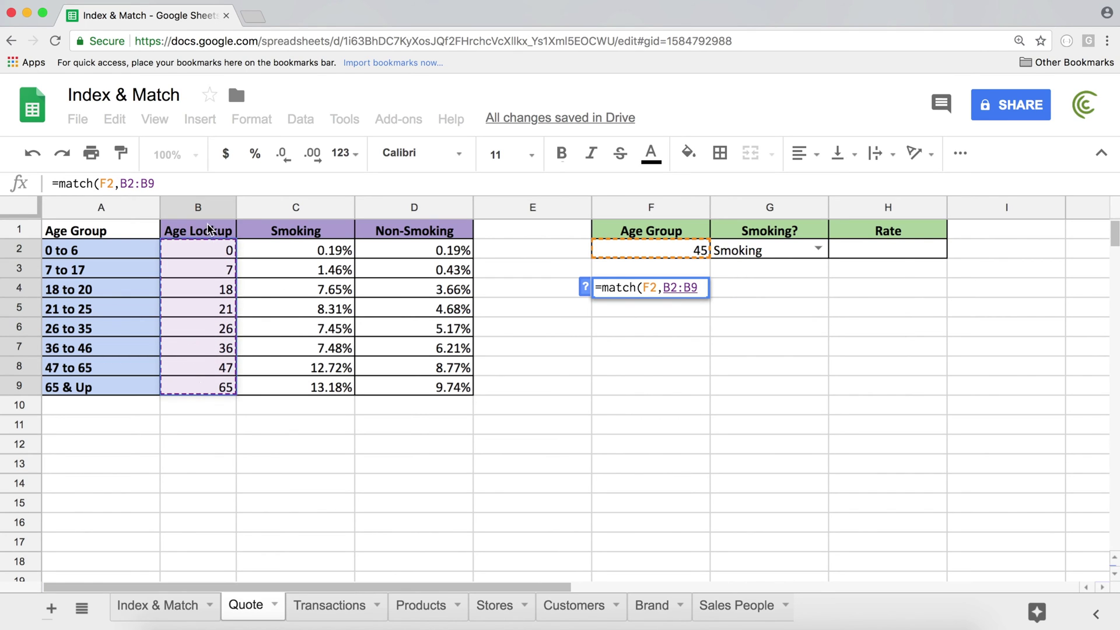
pyautogui.press('F4')
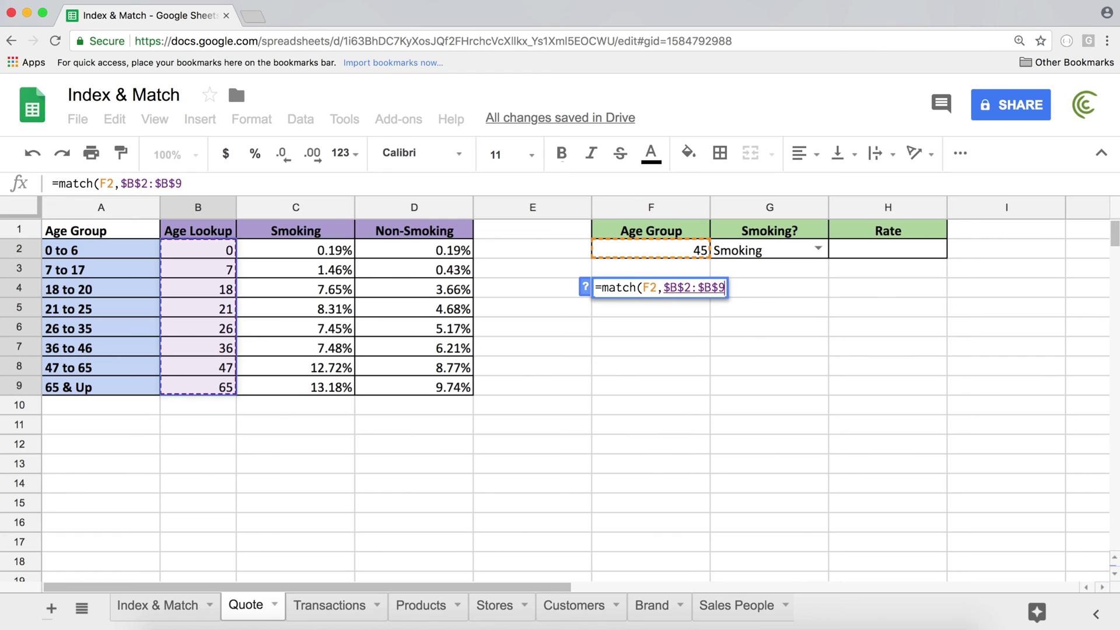
pyautogui.write(',')
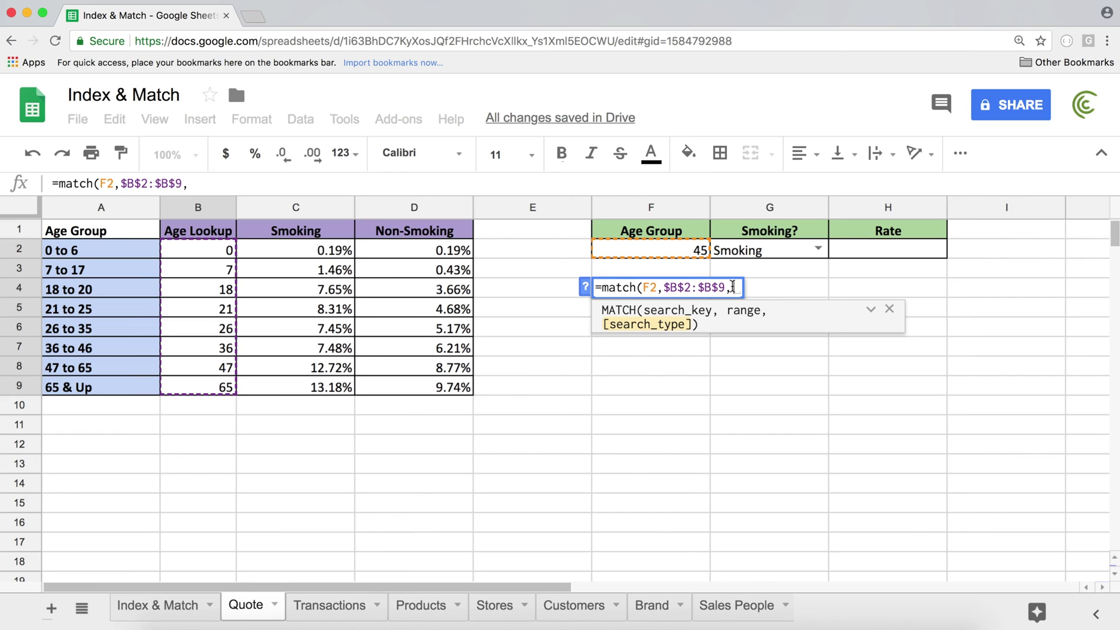
pyautogui.write('0)')
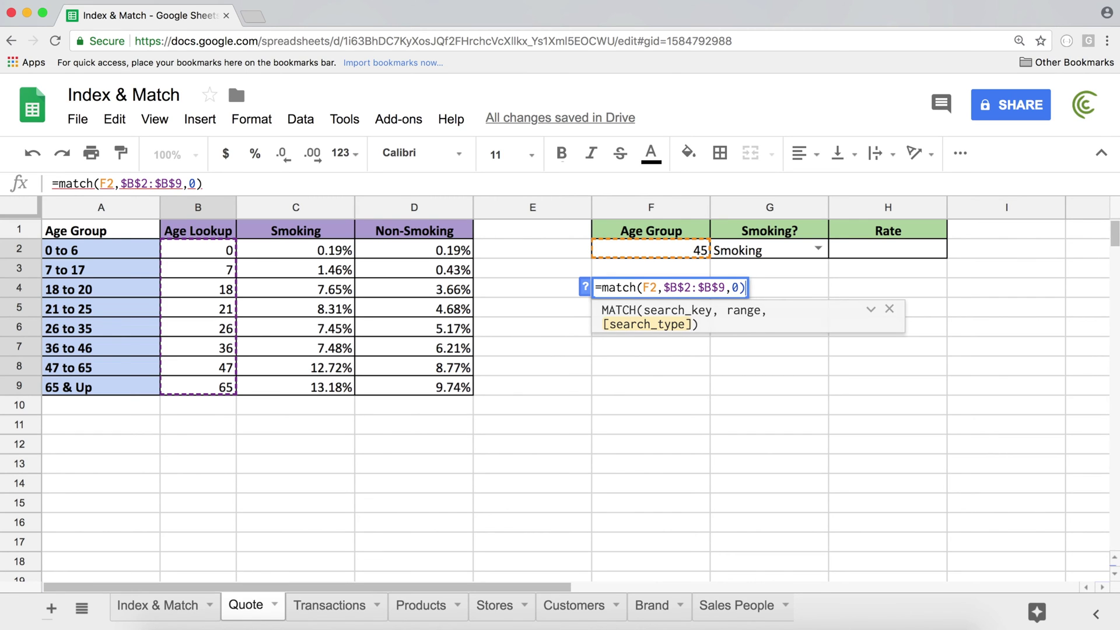
pyautogui.press('Return')
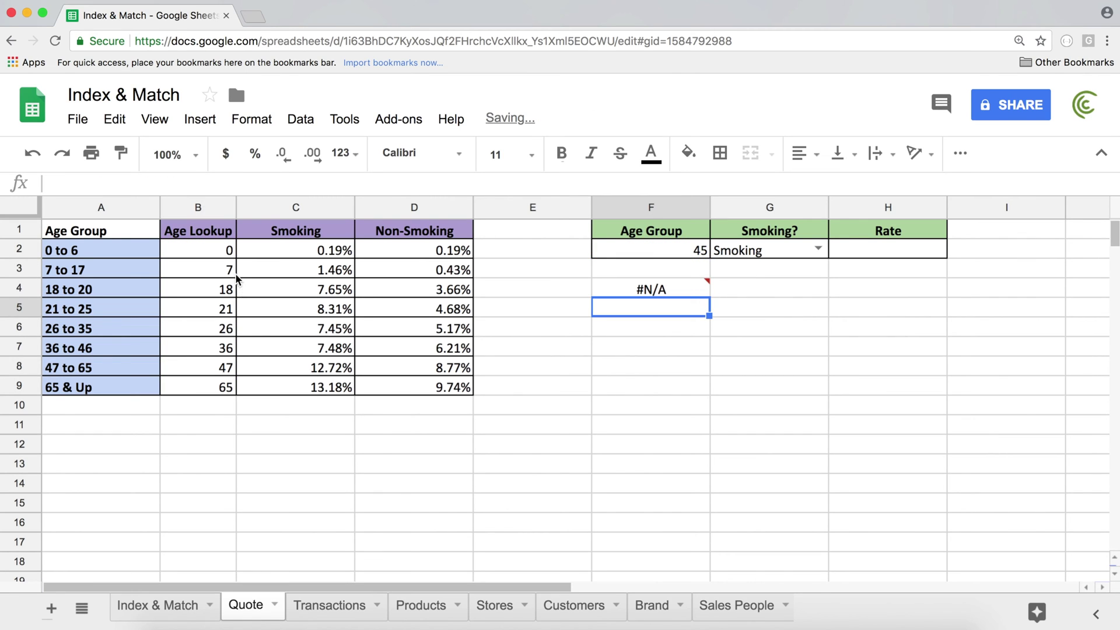
pyautogui.click(666, 288)
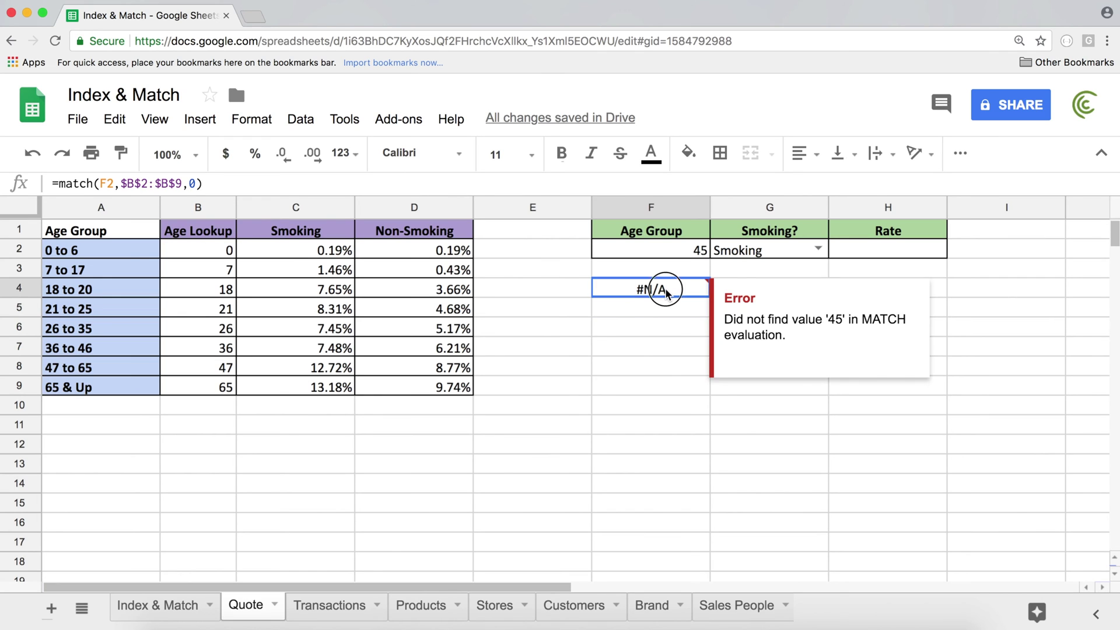
pyautogui.doubleClick(665, 288)
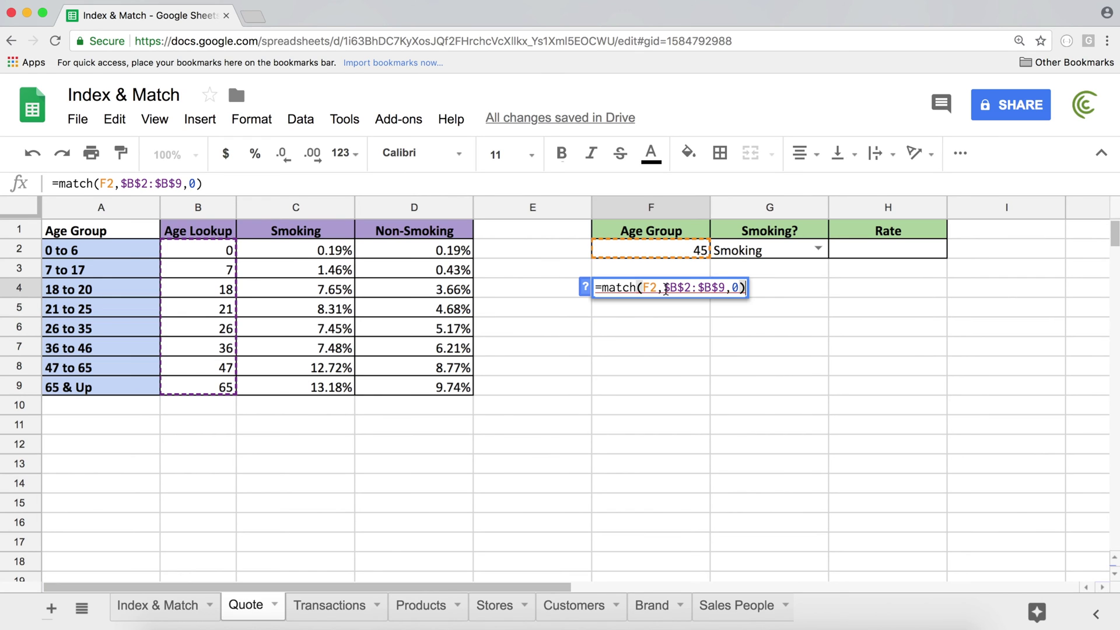
pyautogui.click(734, 287)
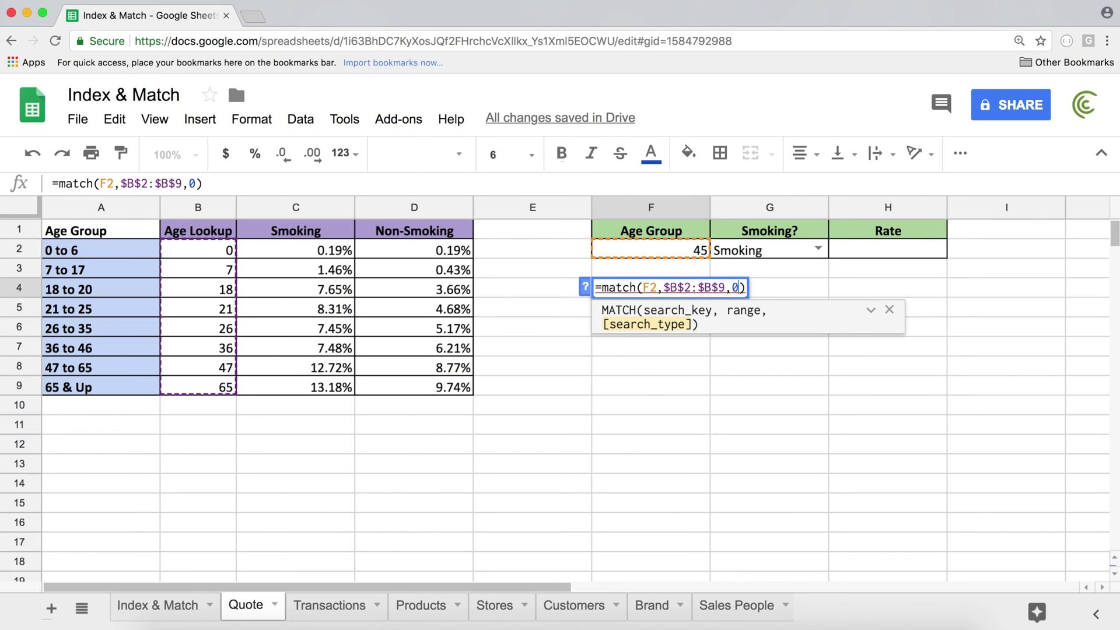
pyautogui.press('BackSpace')
pyautogui.write('1')
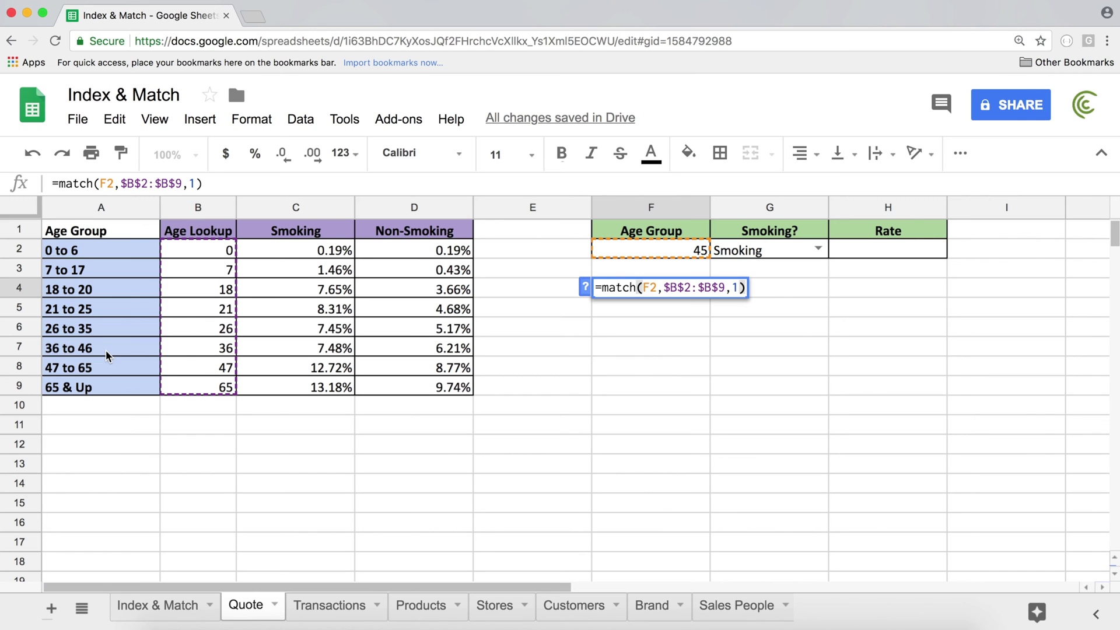
pyautogui.press('Return')
pyautogui.click(201, 252)
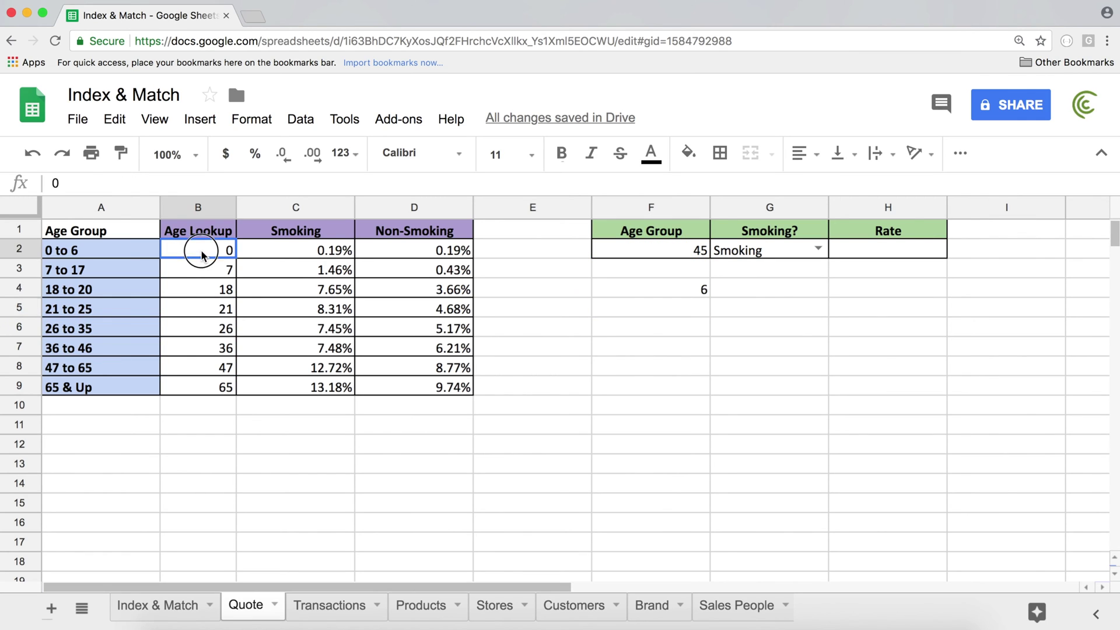
pyautogui.moveTo(201, 253); pyautogui.dragTo(194, 385)
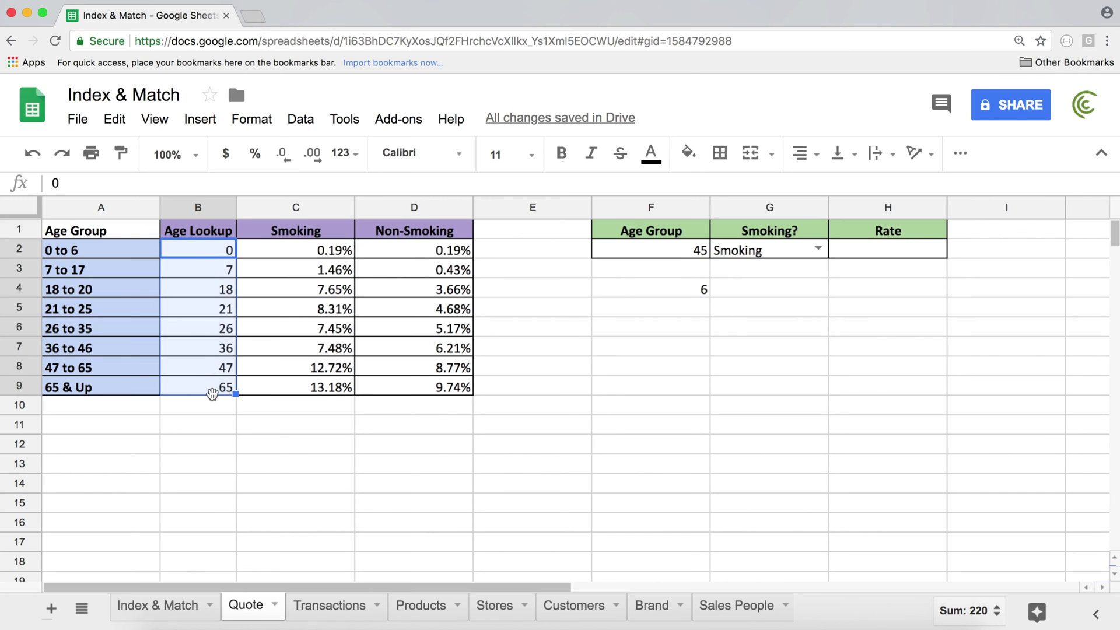
pyautogui.click(211, 255)
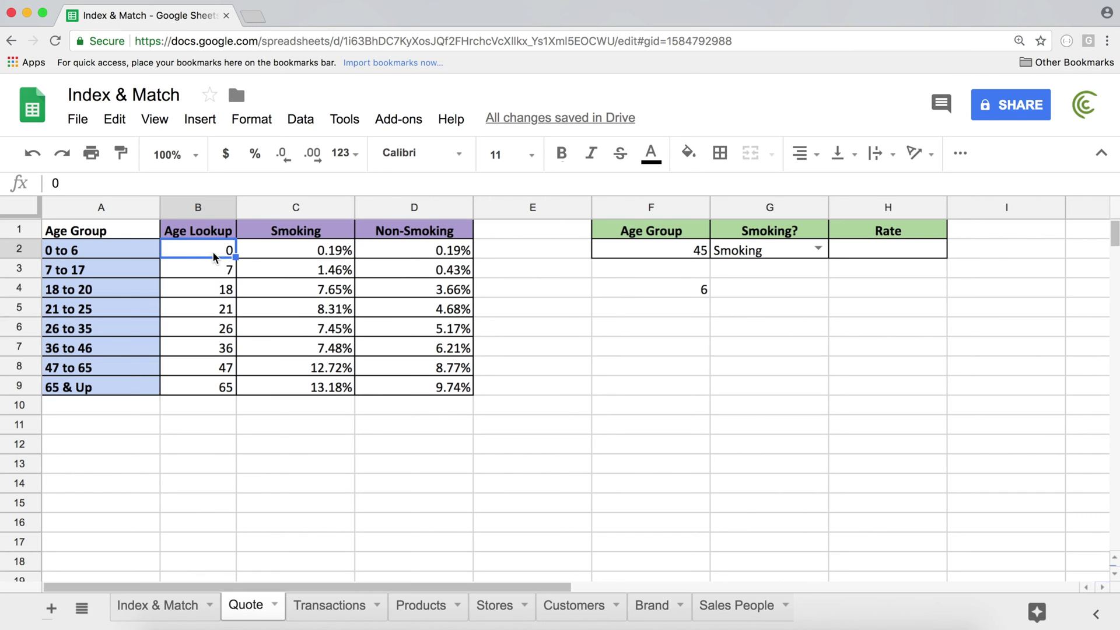
pyautogui.click(223, 388)
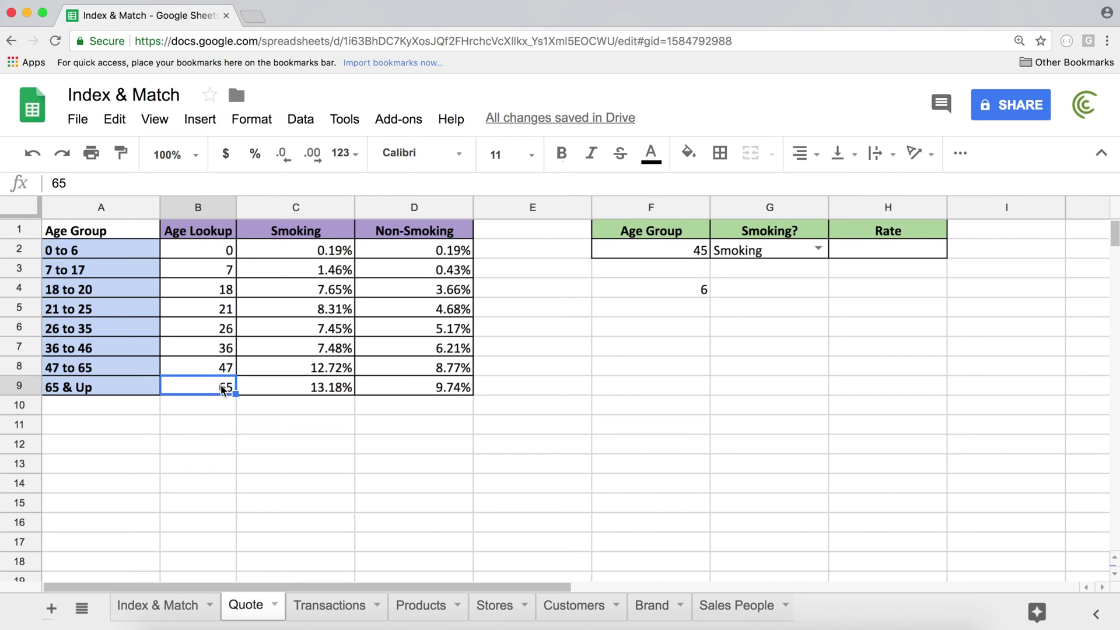
pyautogui.click(661, 289)
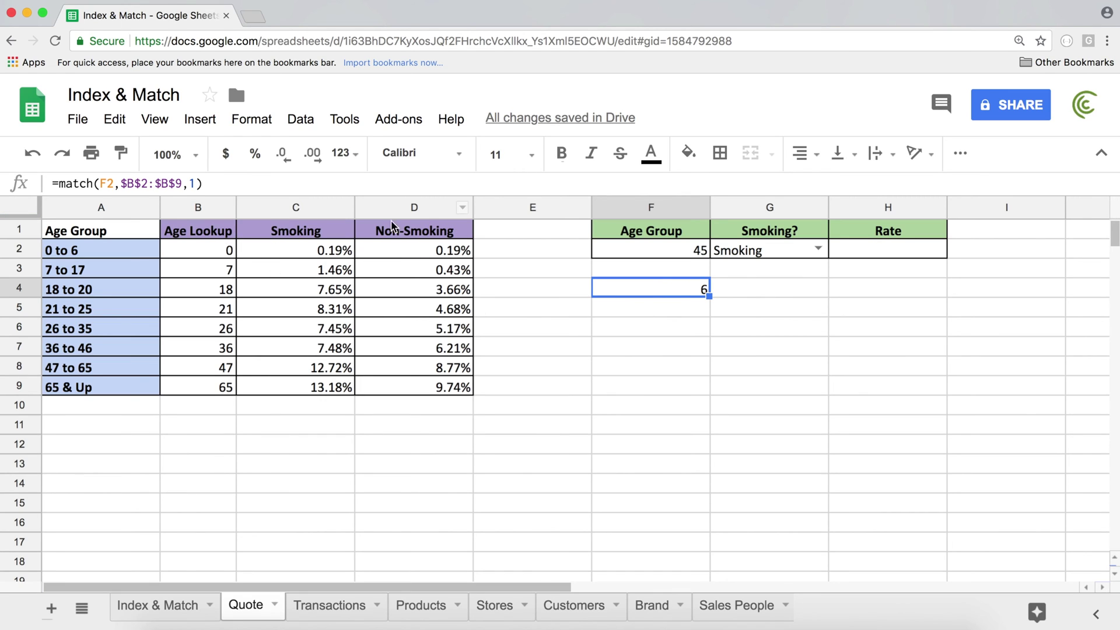
pyautogui.click(741, 252)
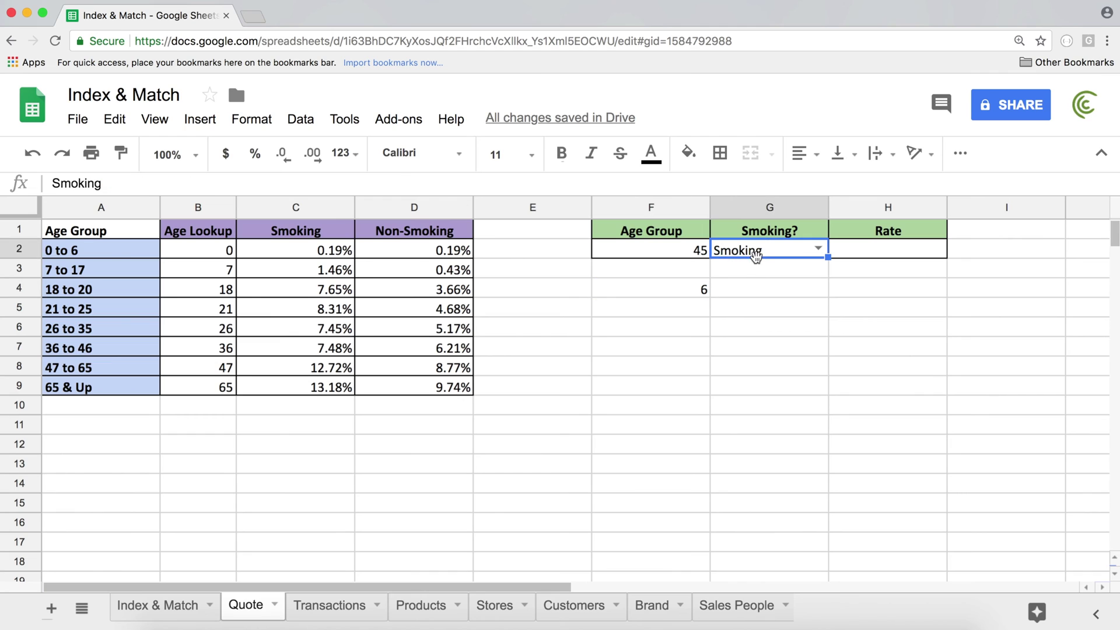
pyautogui.click(687, 300)
# Label the helper cells 'row' in F5 and 'col' in G5
pyautogui.write('row')
pyautogui.press('Tab')
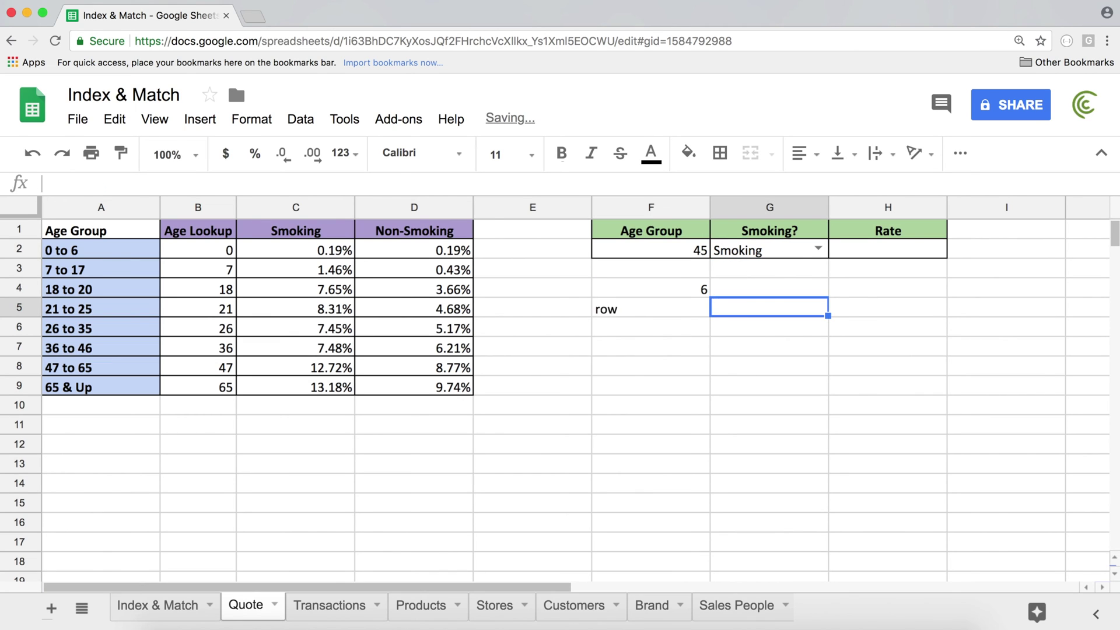
pyautogui.write('col')
pyautogui.press('Up')
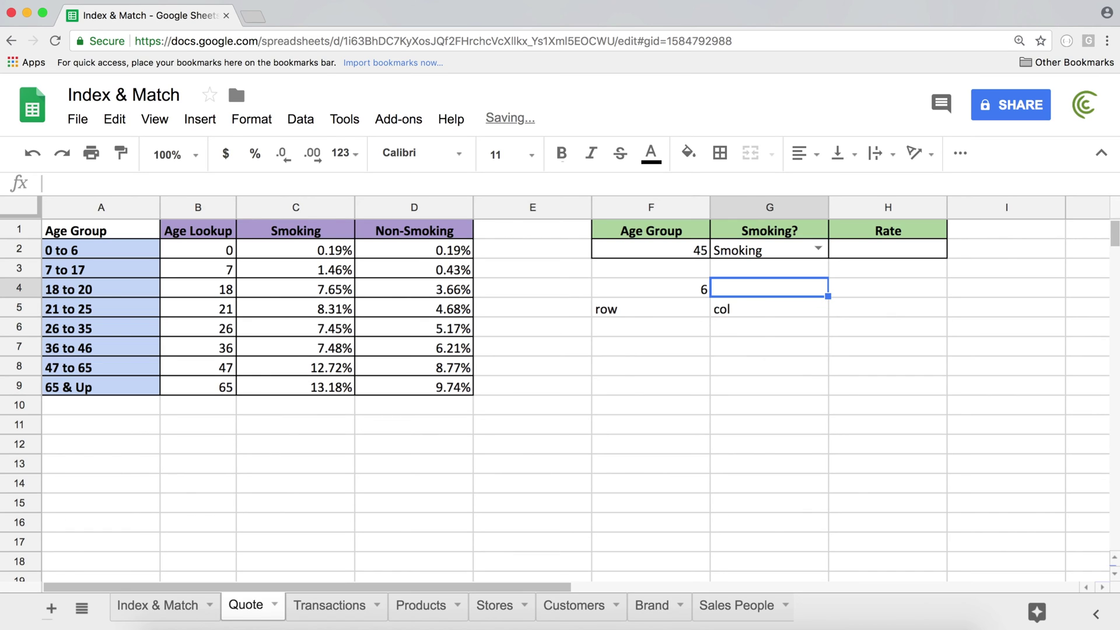
# Enter =match(G2,$C$1:$D$1,0) in G4, returning 1 for Smoking
pyautogui.write('=ma')
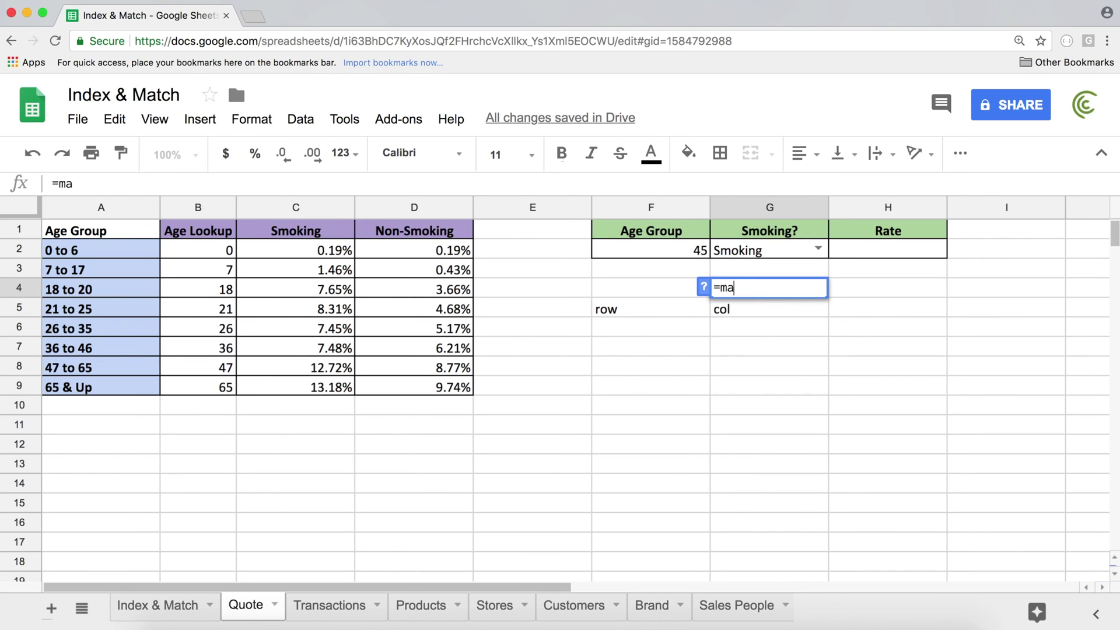
pyautogui.write('tch(')
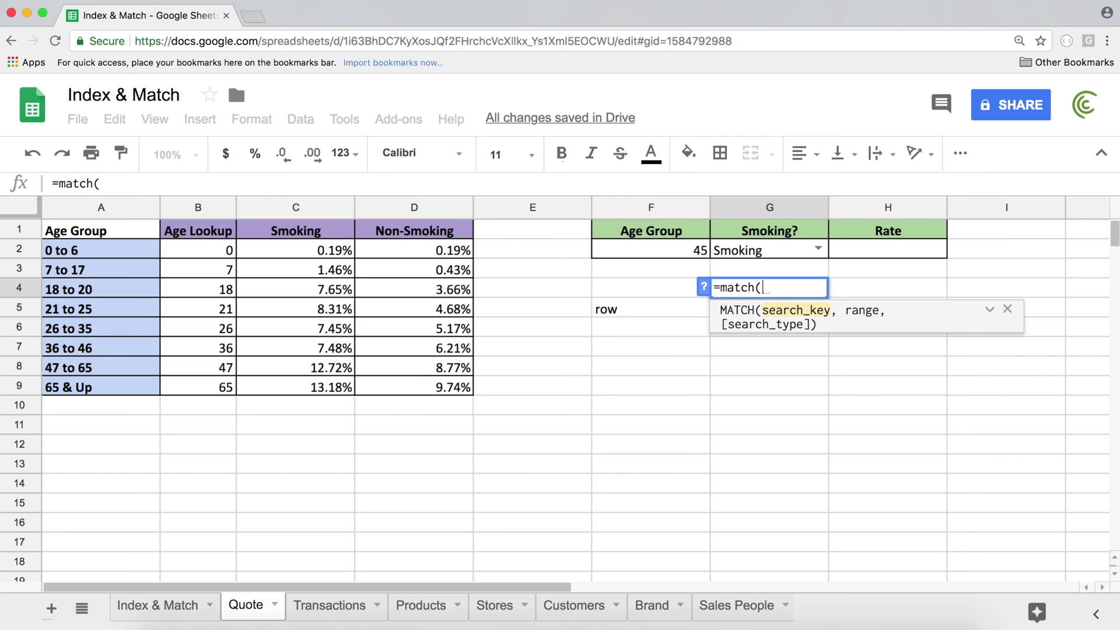
pyautogui.click(752, 255)
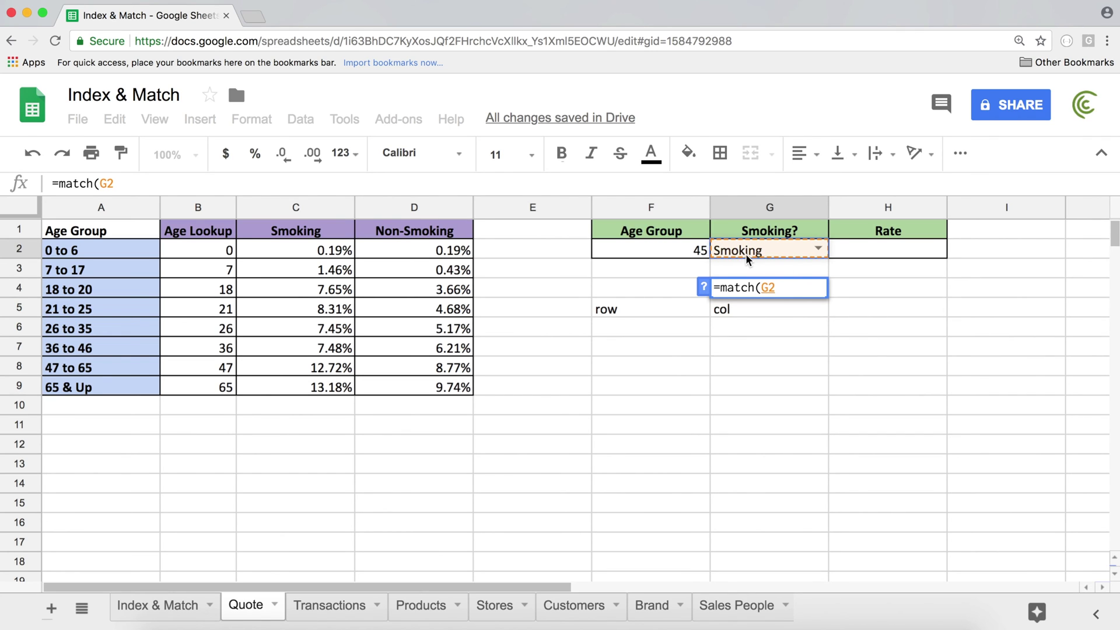
pyautogui.write(',')
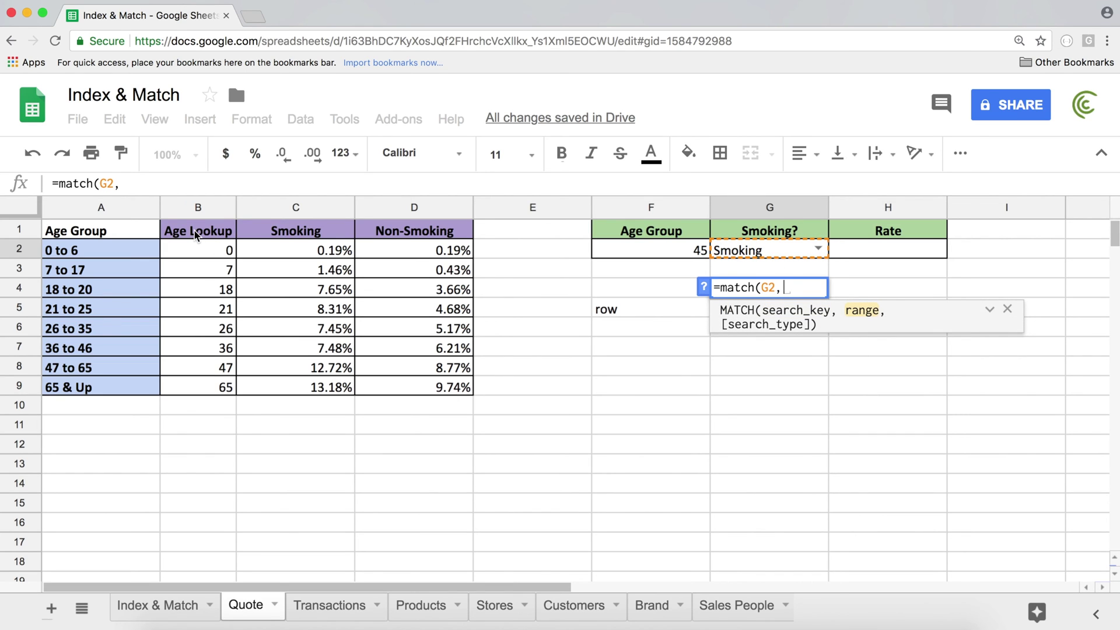
pyautogui.moveTo(194, 228); pyautogui.dragTo(400, 238)
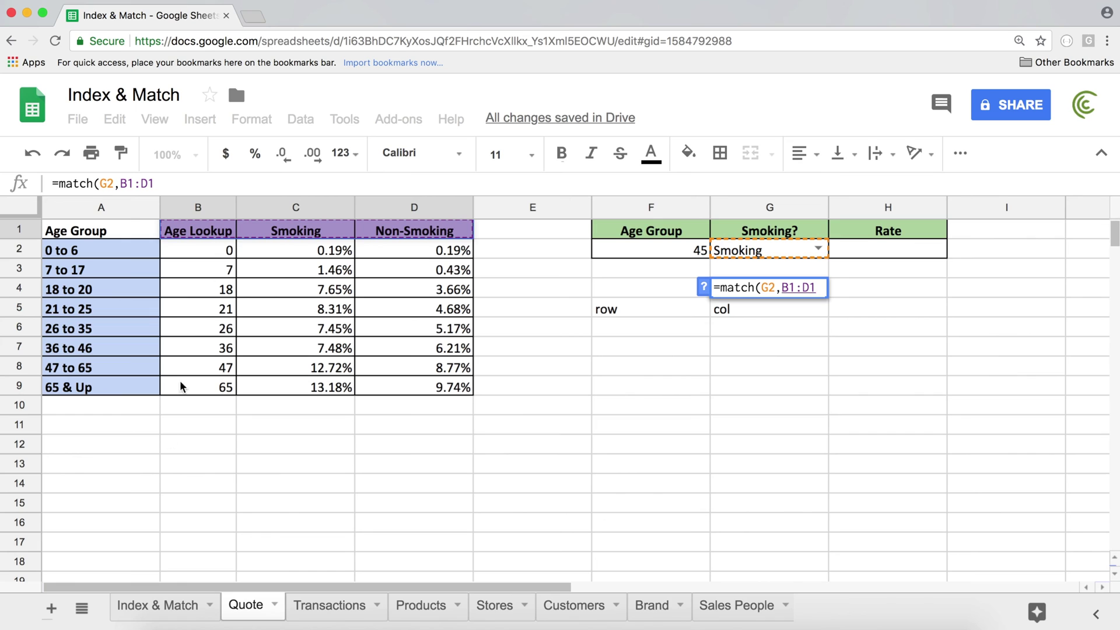
pyautogui.moveTo(297, 230); pyautogui.dragTo(401, 228)
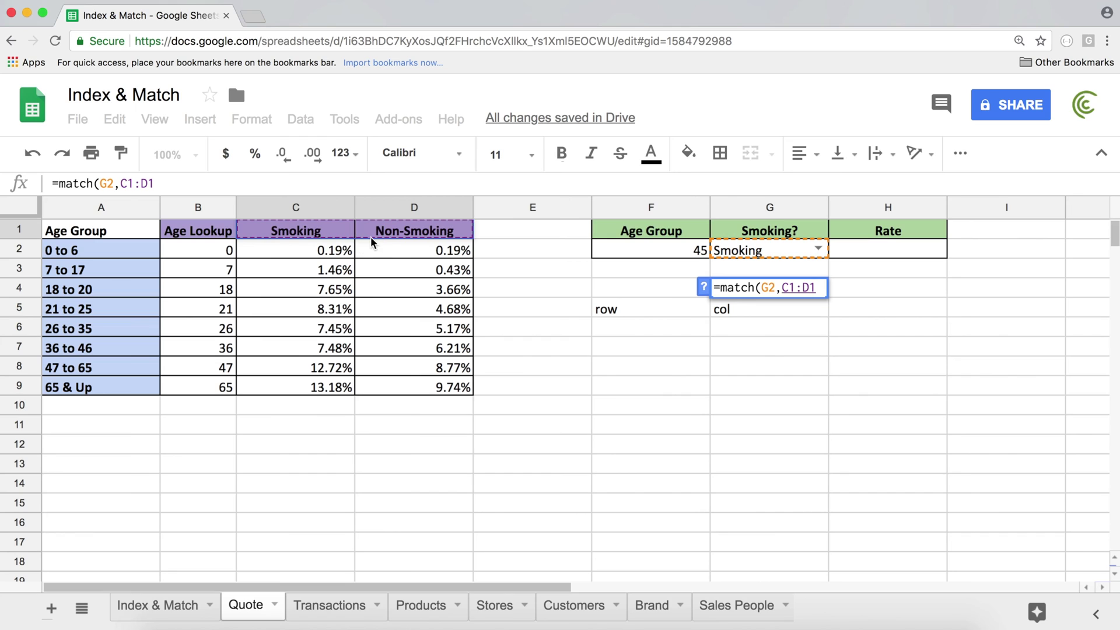
pyautogui.press('F4')
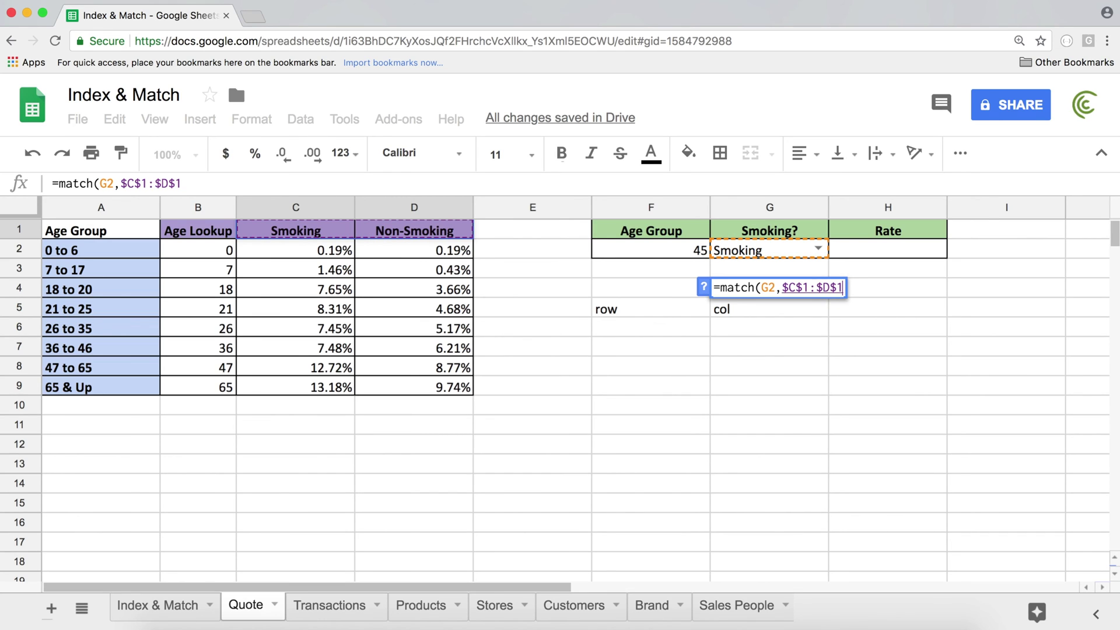
pyautogui.write(',')
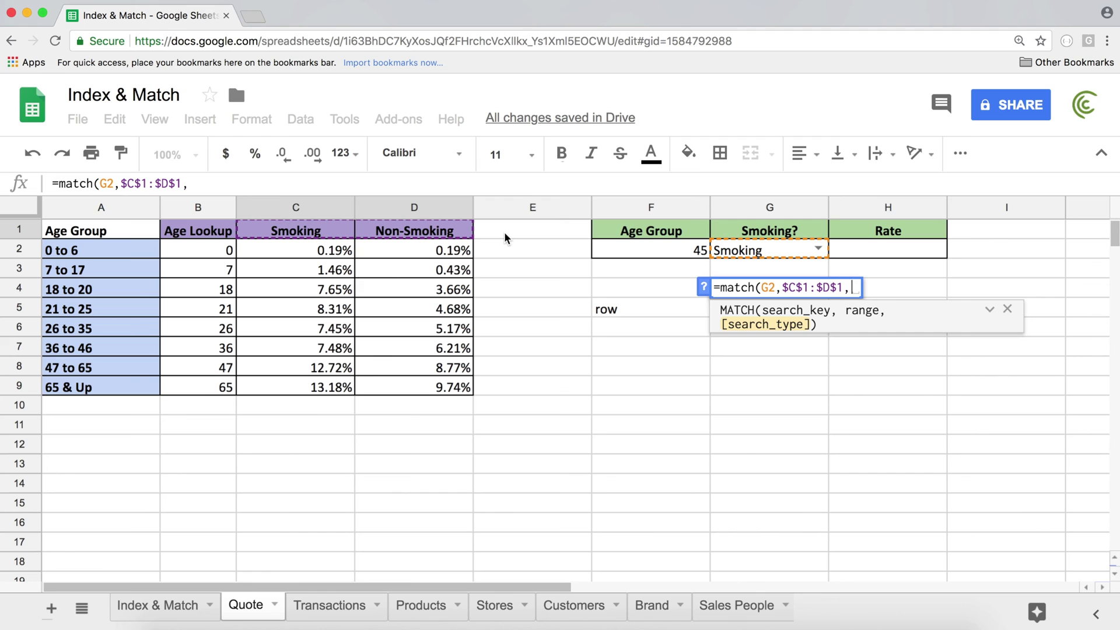
pyautogui.write('0)')
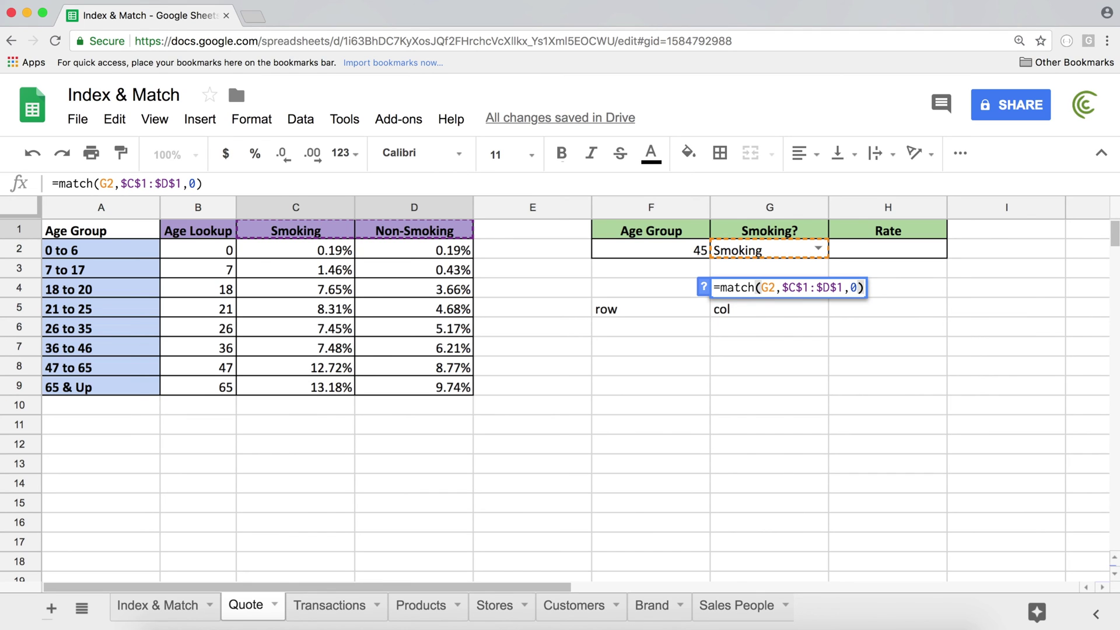
pyautogui.press('Return')
pyautogui.click(797, 289)
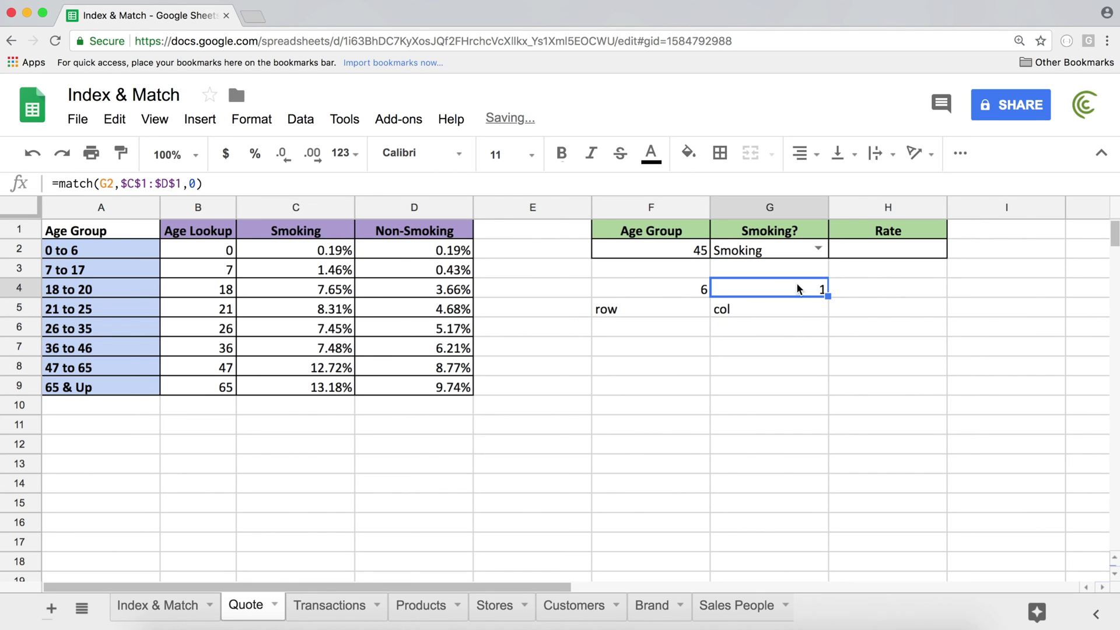
# Switch G2 to Non-Smoking so the column match in G4 returns 2
pyautogui.doubleClick(764, 296)
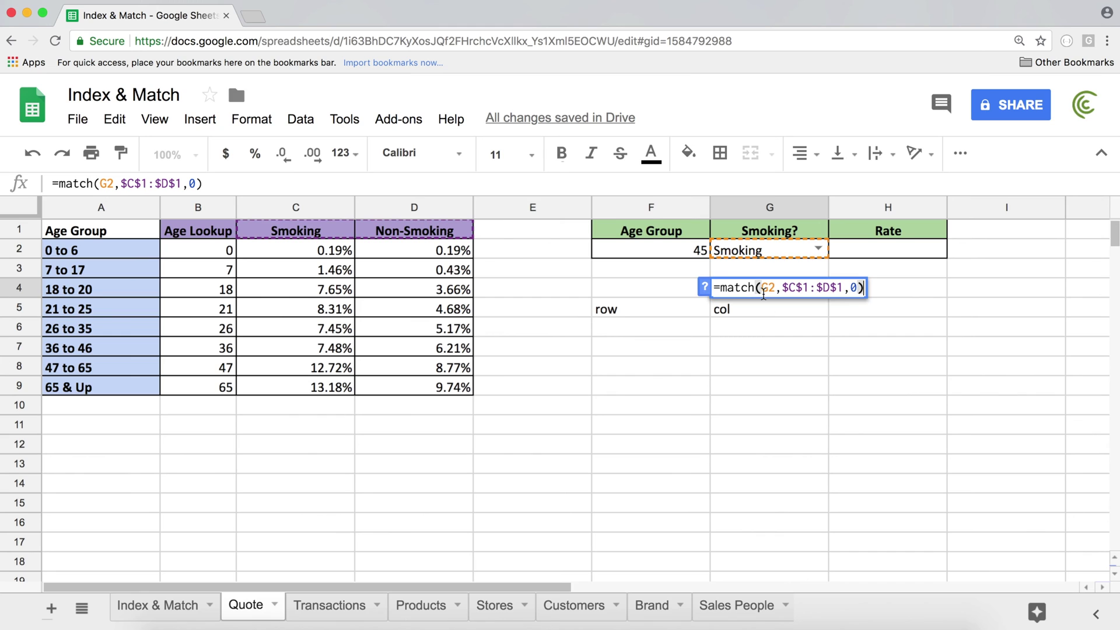
pyautogui.press('Return')
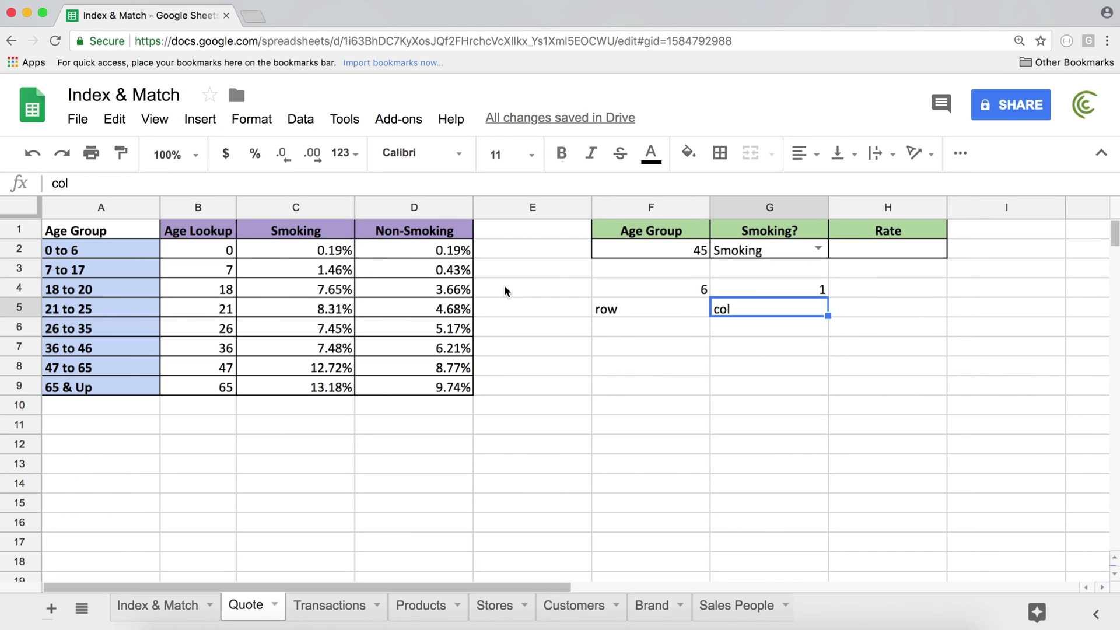
pyautogui.click(341, 236)
pyautogui.click(819, 250)
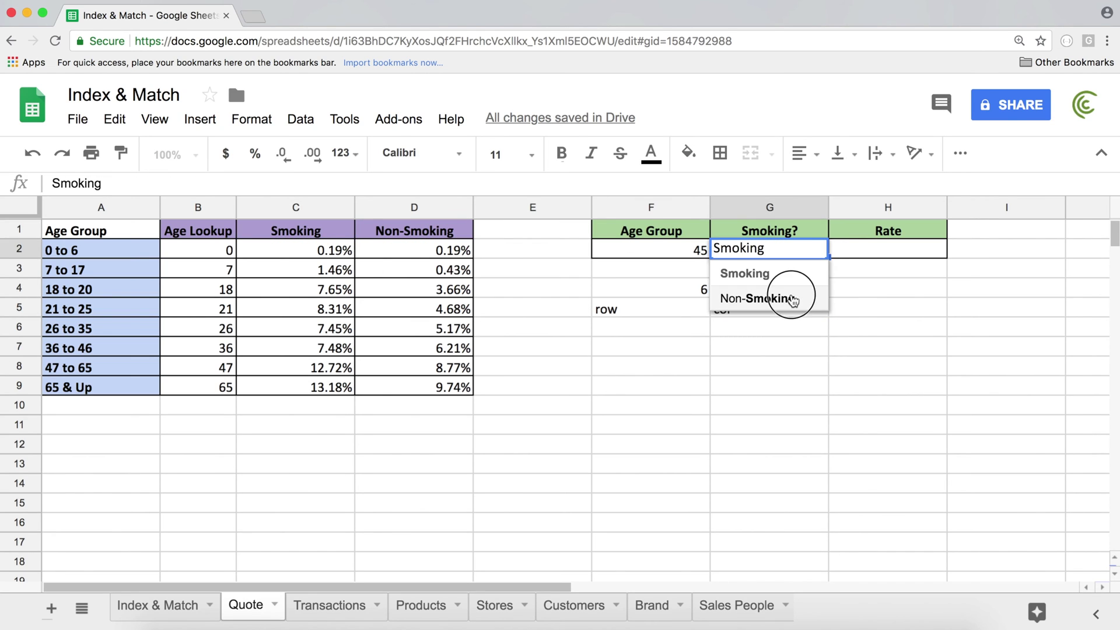
pyautogui.click(792, 300)
pyautogui.click(792, 291)
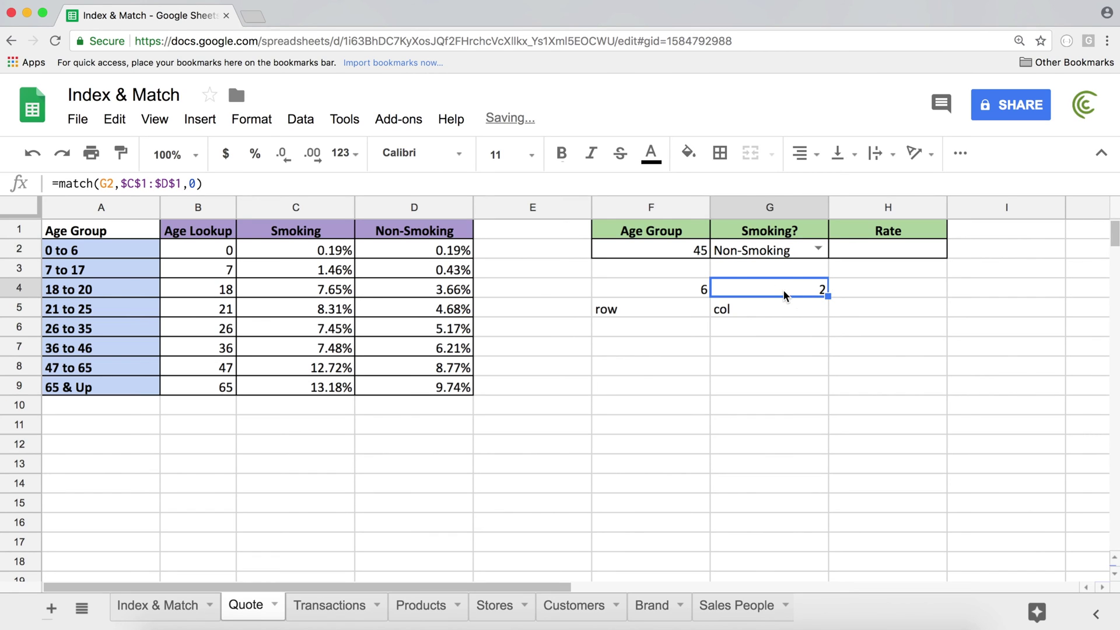
# Change the age in F2 to 18 and confirm the row match returns 3
pyautogui.click(675, 253)
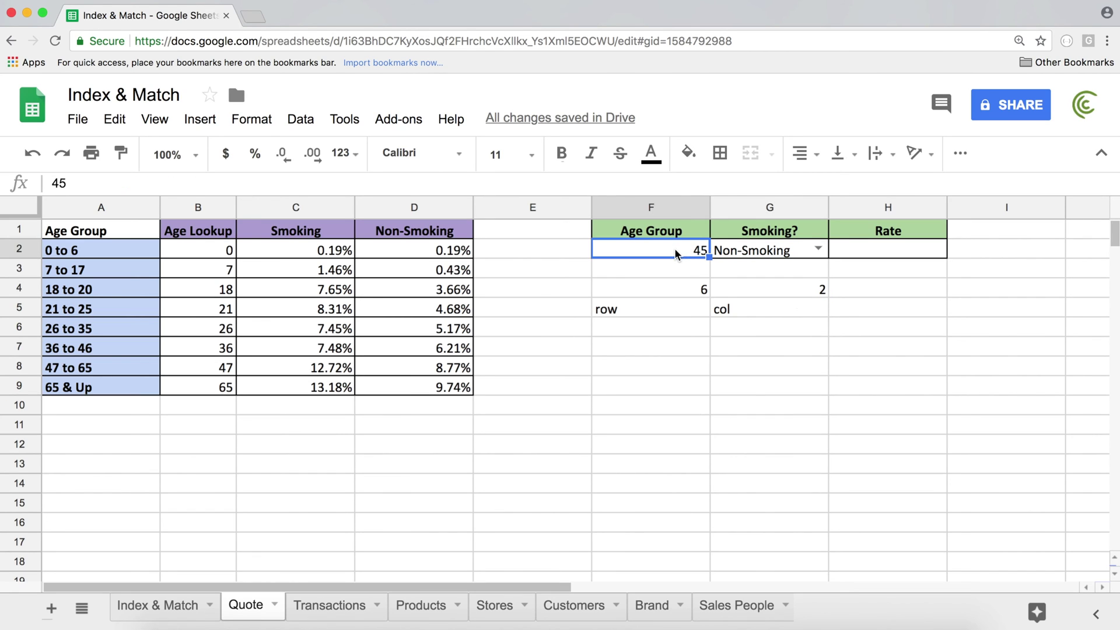
pyautogui.write('18')
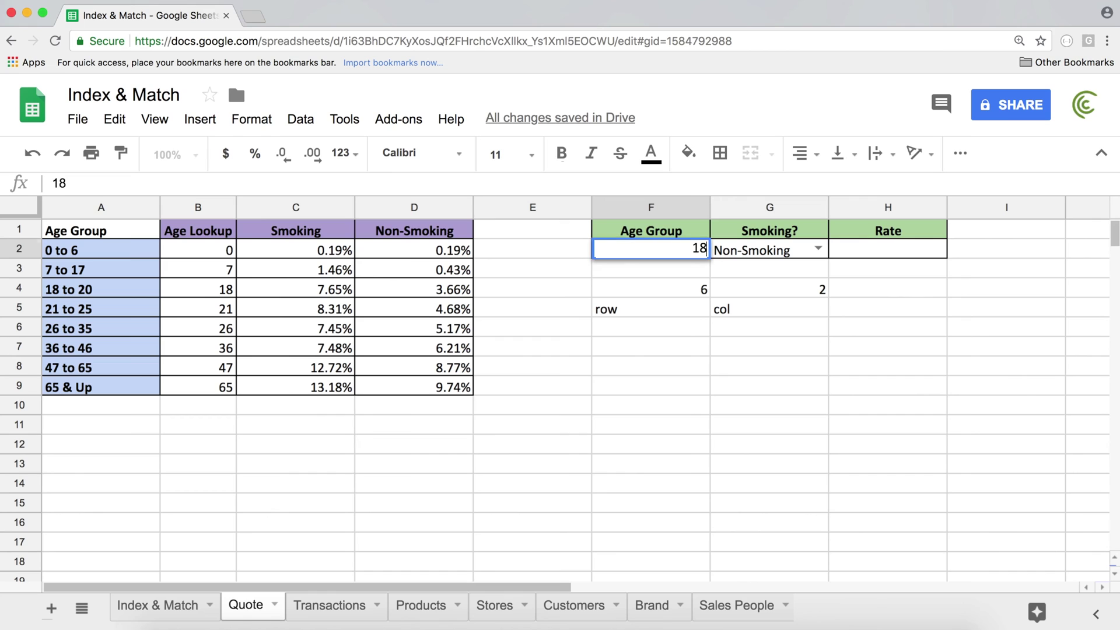
pyautogui.press('Return')
pyautogui.click(689, 294)
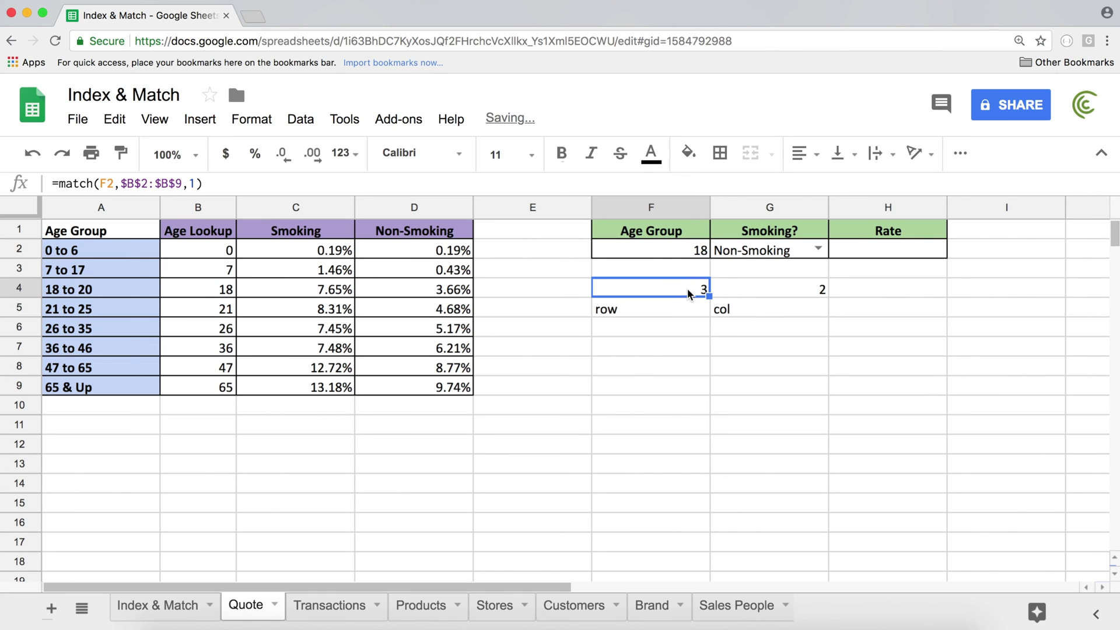
pyautogui.click(215, 251)
pyautogui.click(215, 262)
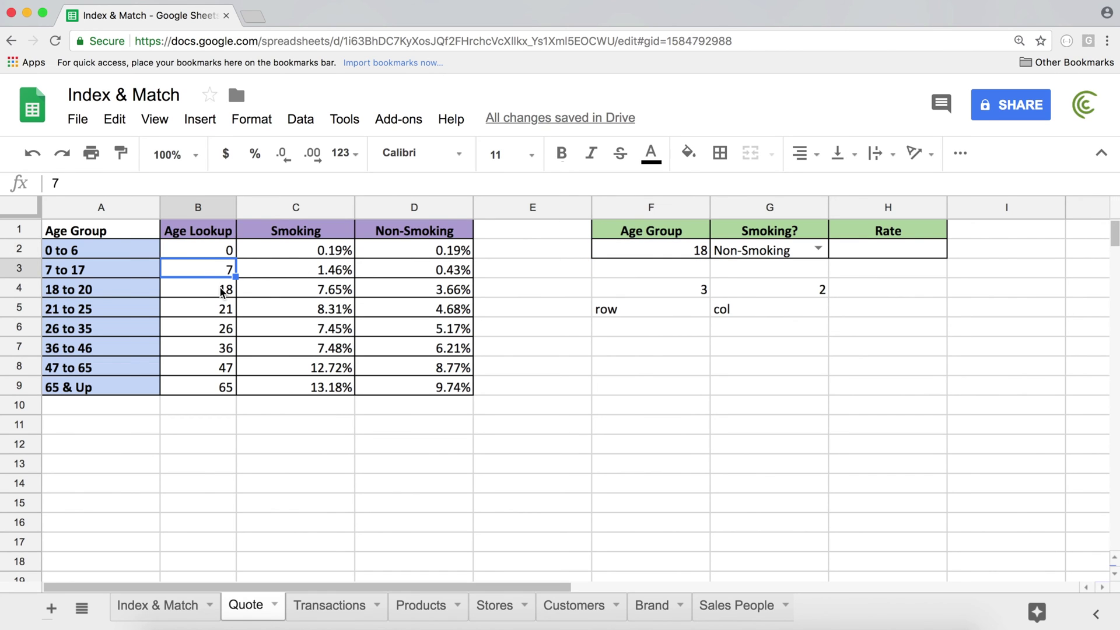
pyautogui.click(221, 289)
pyautogui.click(111, 291)
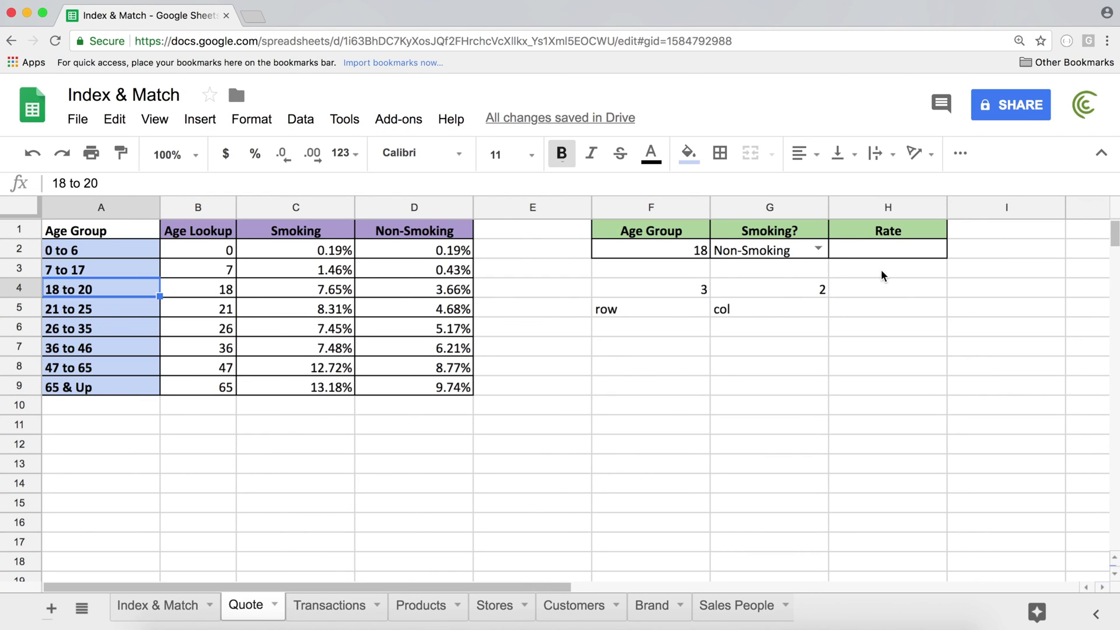
# Re-check the G4 column MATCH formula and recommit it unchanged
pyautogui.doubleClick(746, 308)
pyautogui.click(746, 292)
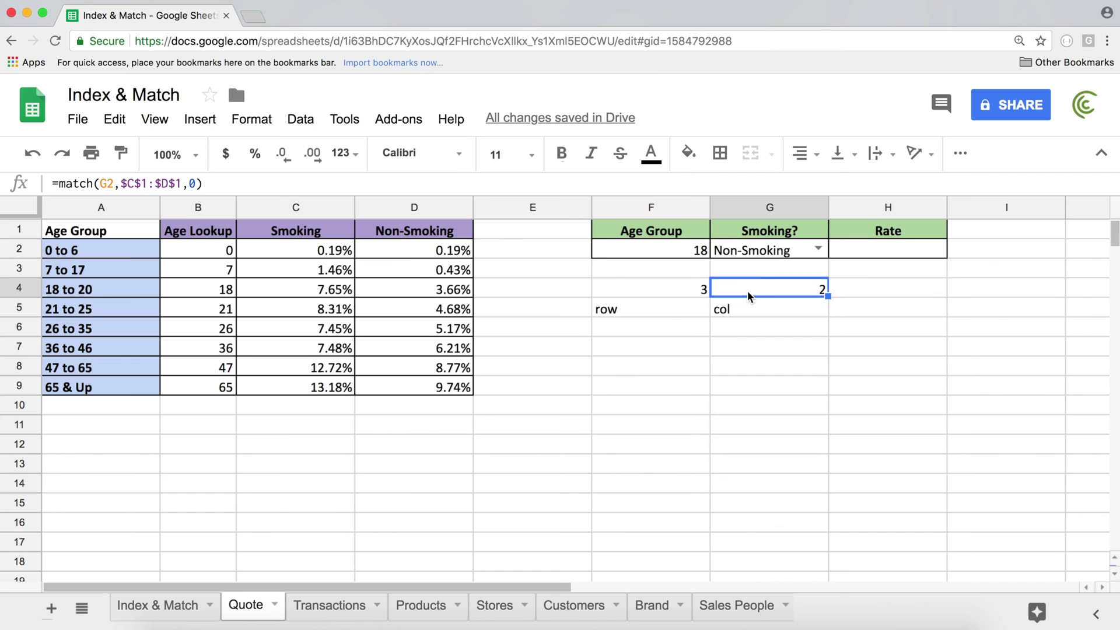
pyautogui.doubleClick(747, 291)
pyautogui.click(818, 287)
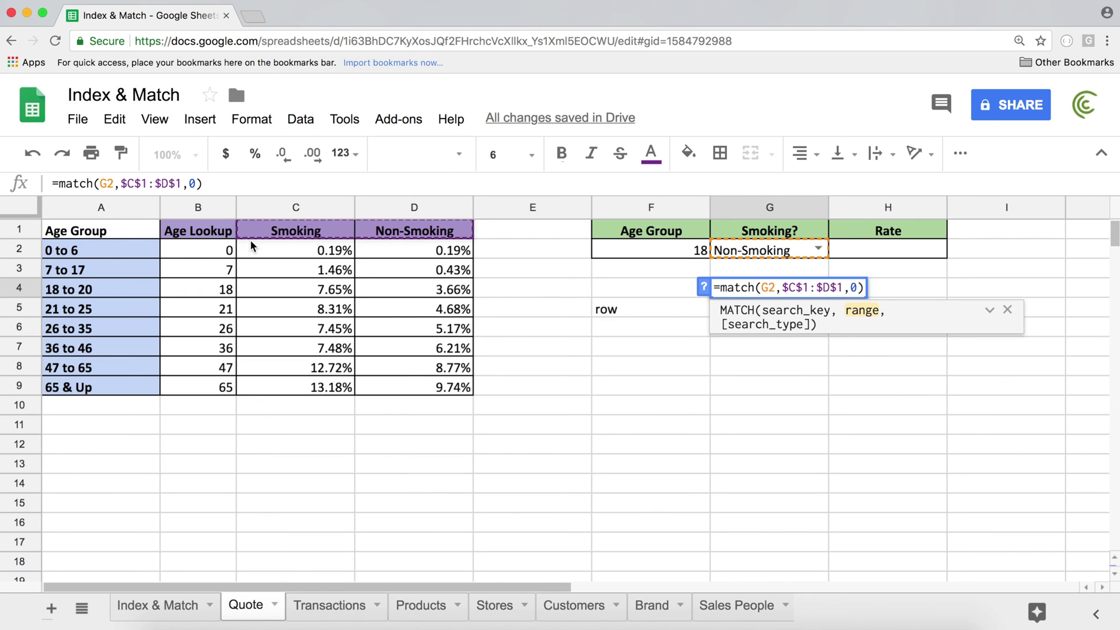
pyautogui.press('Return')
pyautogui.click(868, 248)
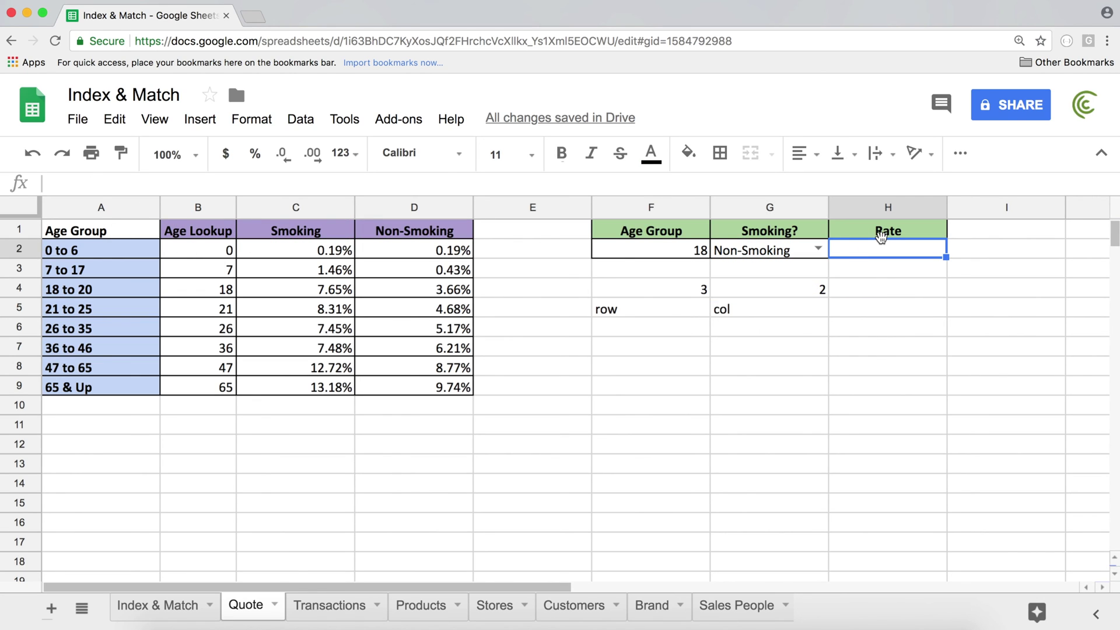
# Enter =index($C$2:$D$9,1,1) in H2, returning 0.19%
pyautogui.write('=index(')
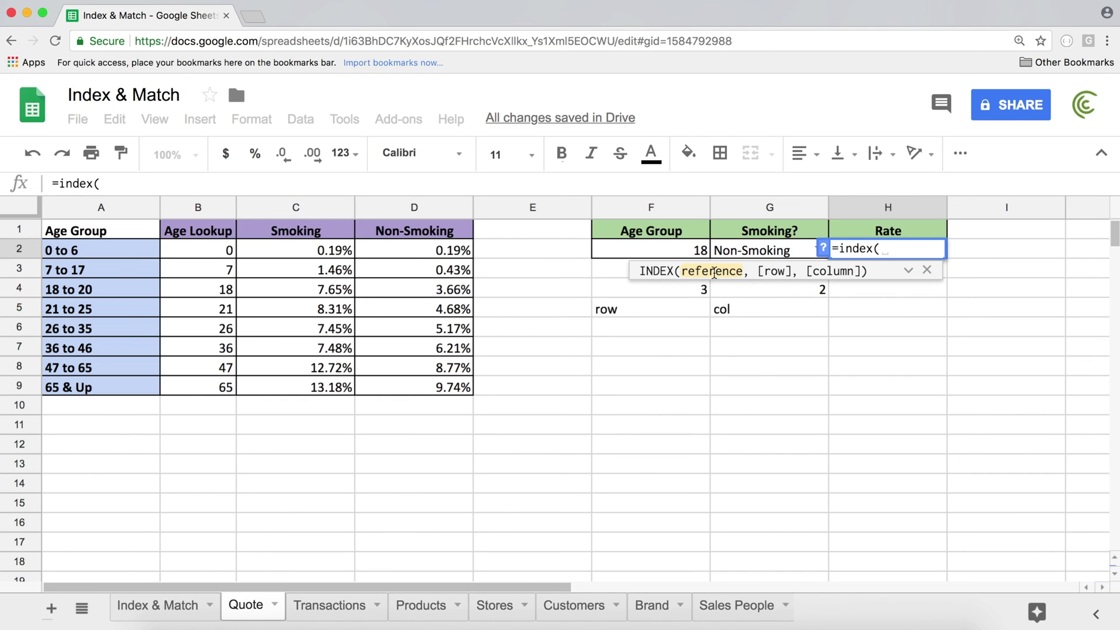
pyautogui.moveTo(290, 250); pyautogui.dragTo(438, 390)
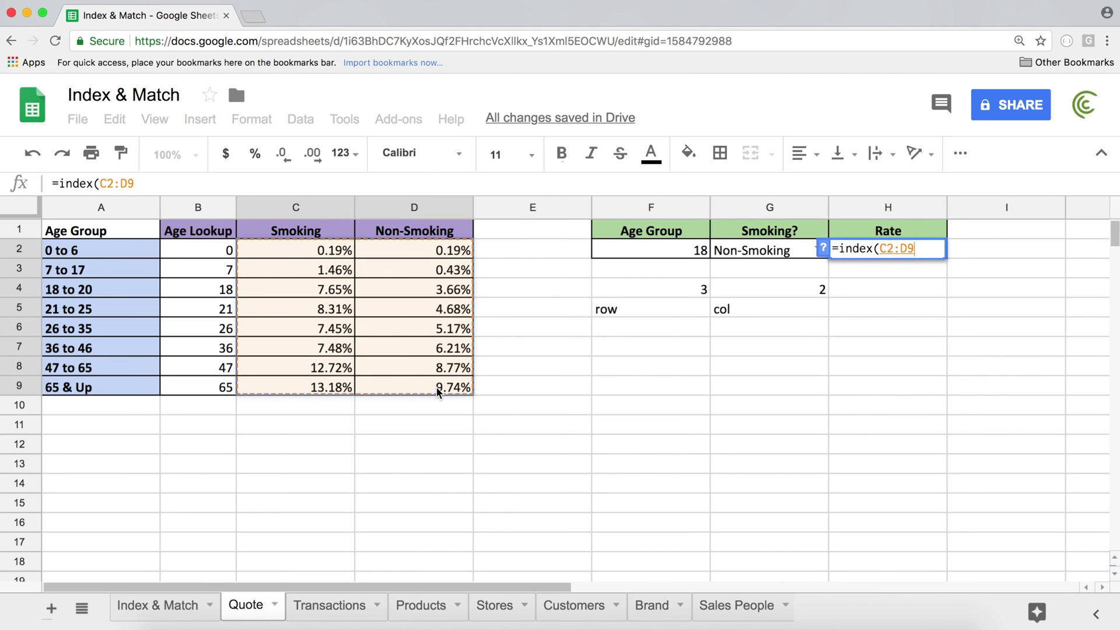
pyautogui.press('F4')
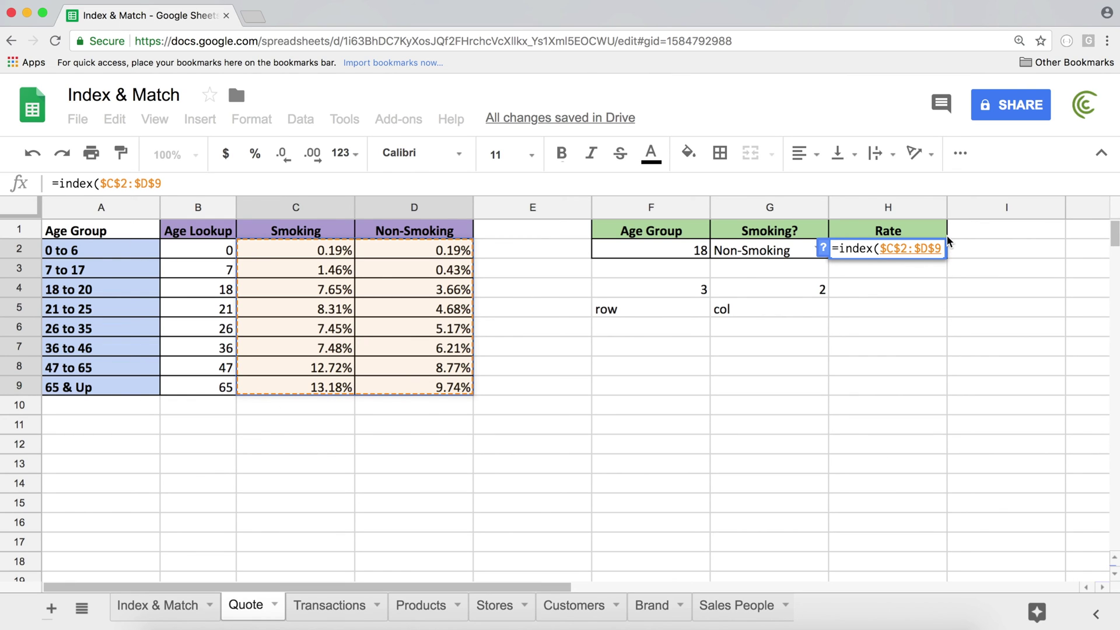
pyautogui.write(',')
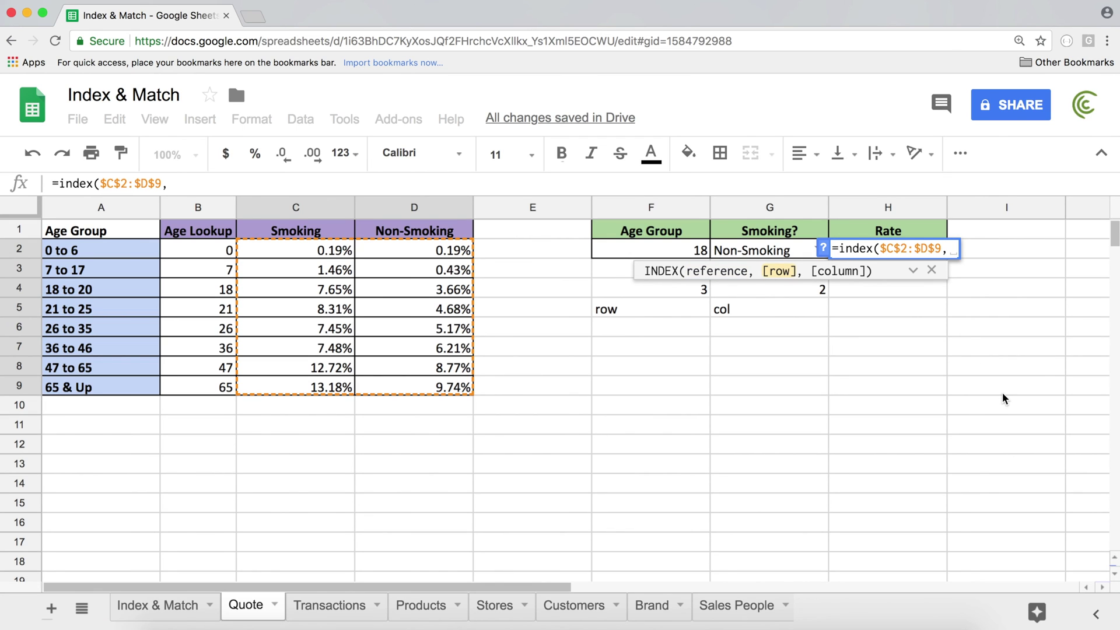
pyautogui.write('1,1')
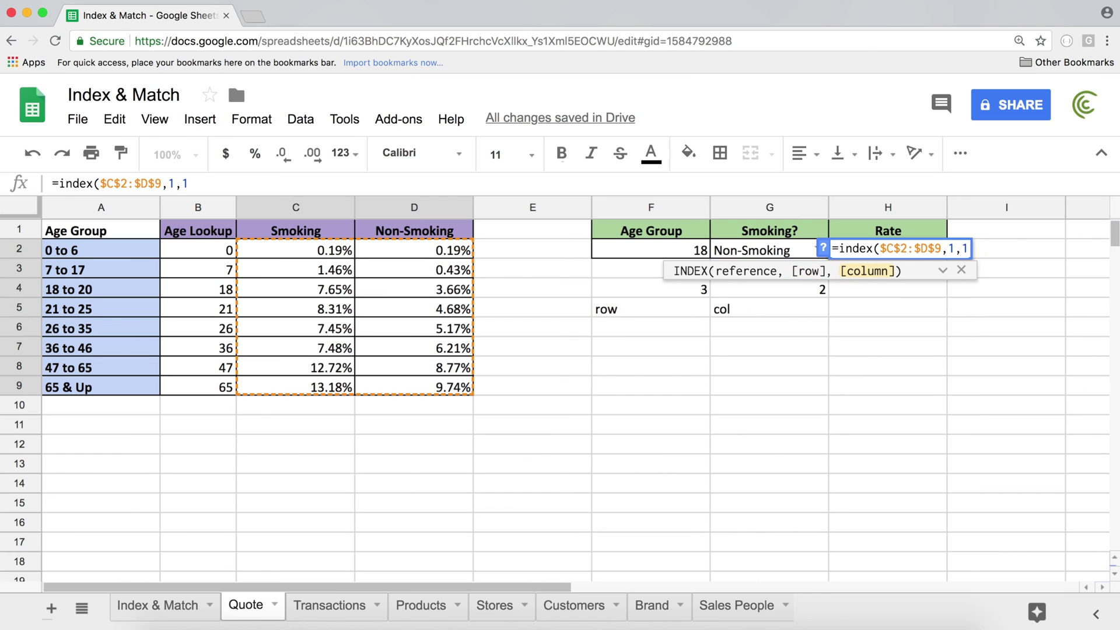
pyautogui.write(')')
pyautogui.press('Return')
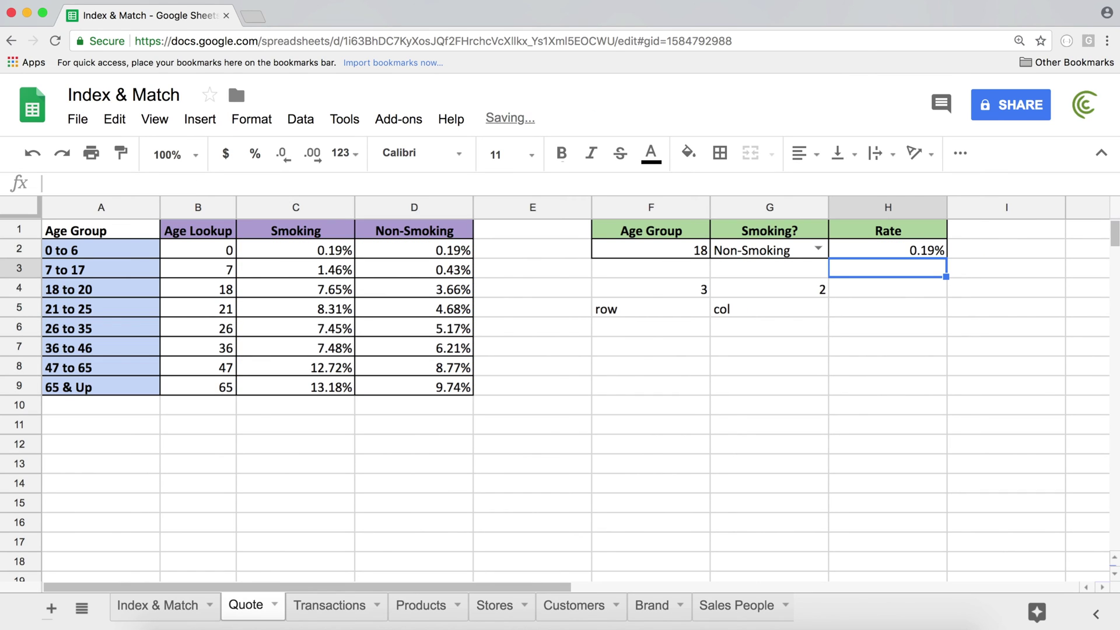
# Replace the INDEX row argument in H2 with F4's age-group MATCH, giving 7.65%
pyautogui.doubleClick(670, 290)
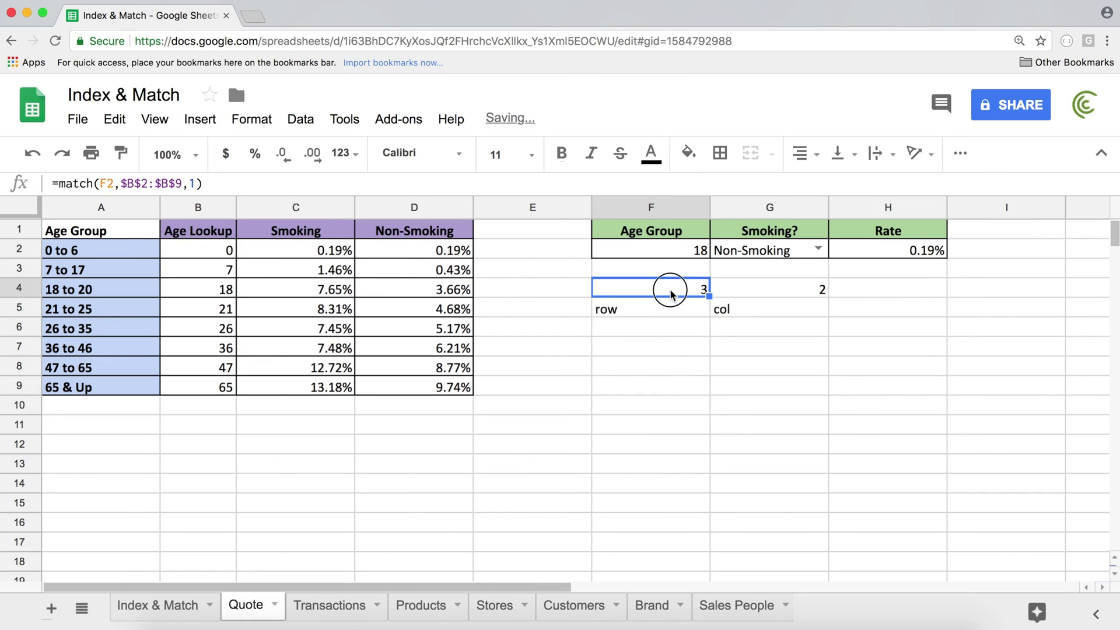
pyautogui.moveTo(598, 287); pyautogui.dragTo(758, 291)
pyautogui.press('super+c')
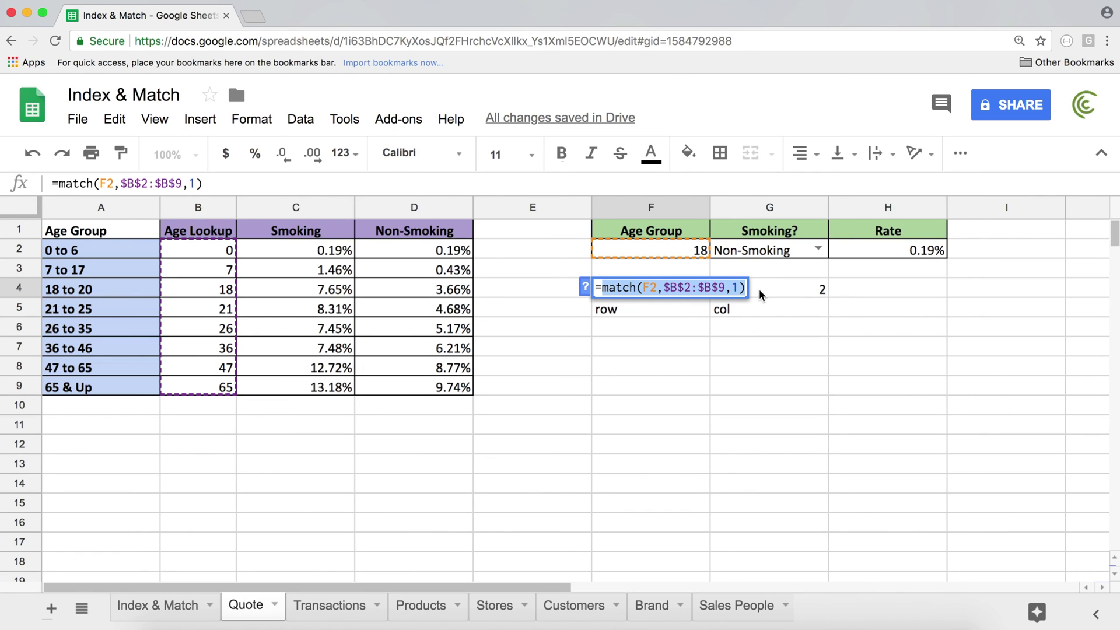
pyautogui.press('Return')
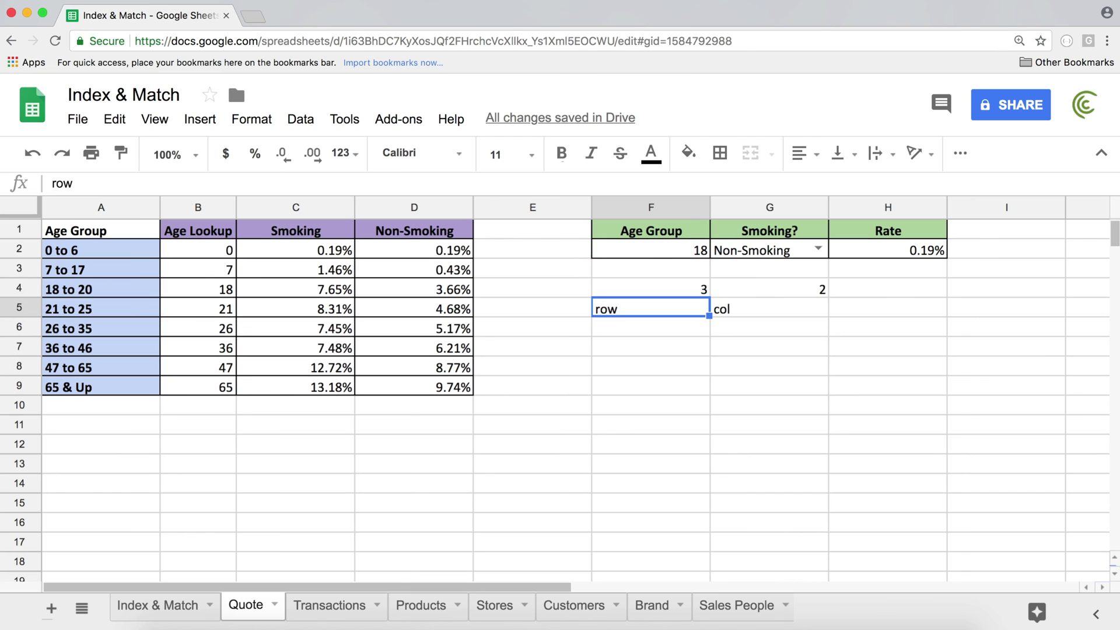
pyautogui.doubleClick(894, 247)
pyautogui.click(953, 249)
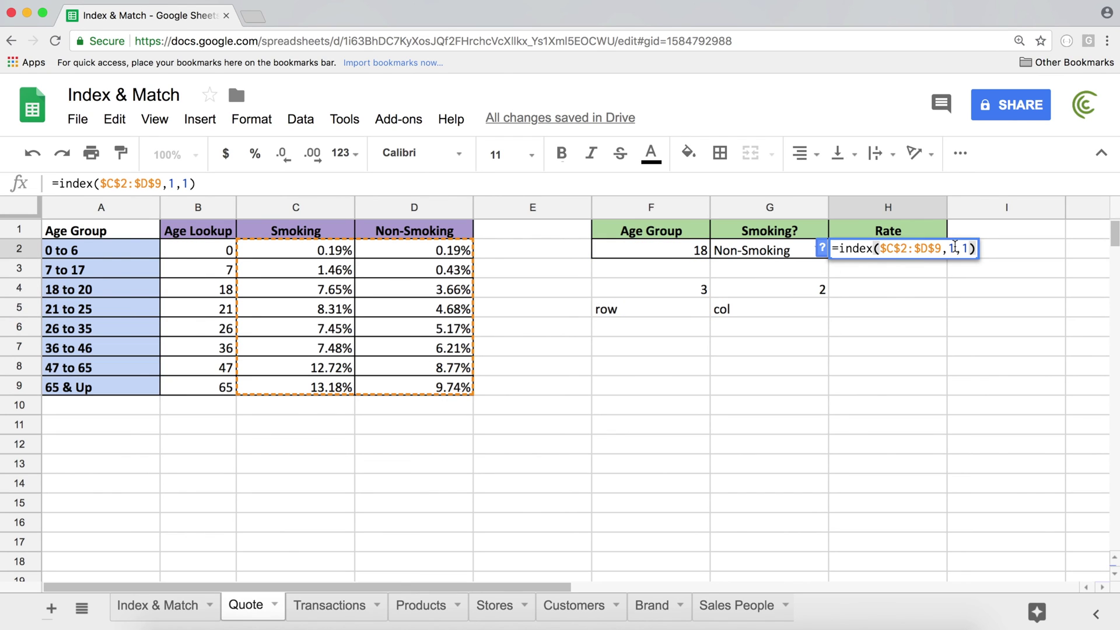
pyautogui.press('BackSpace')
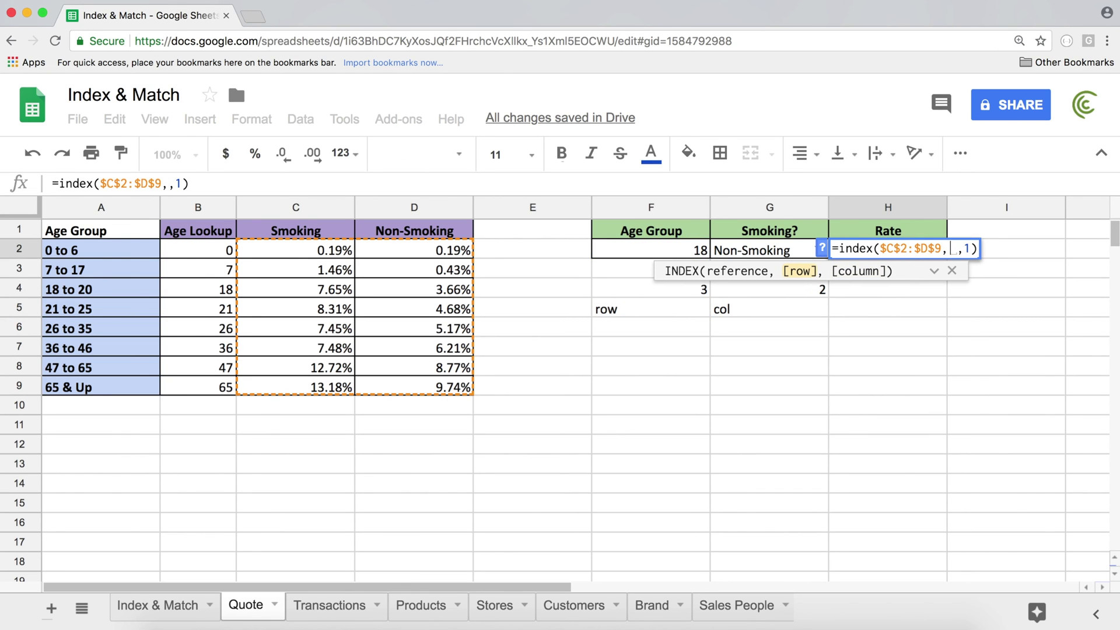
pyautogui.press('super+v')
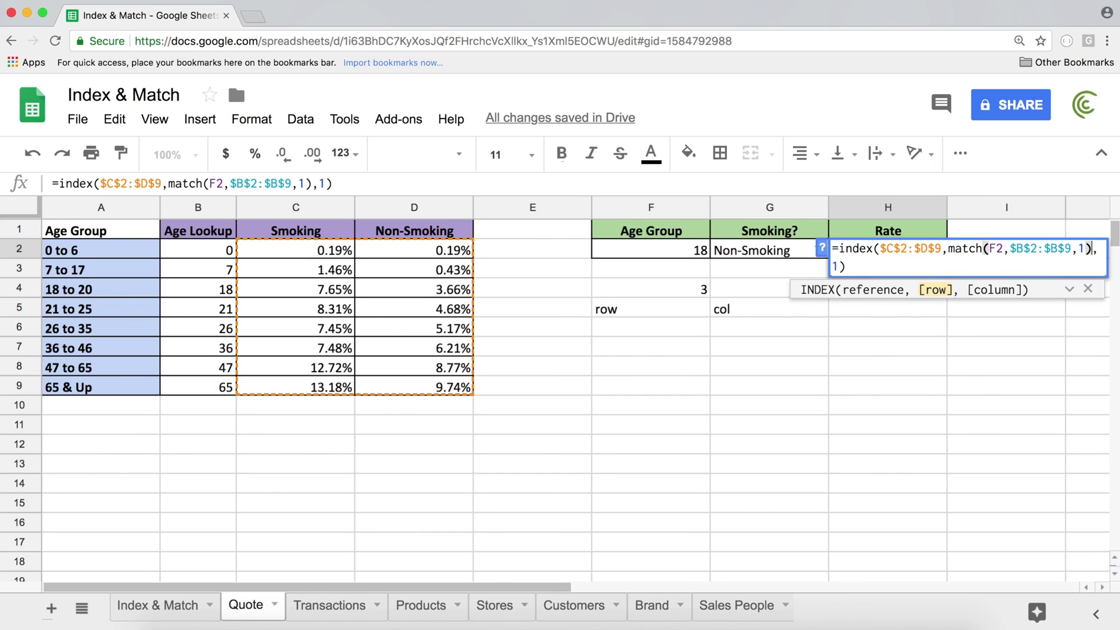
pyautogui.press('Return')
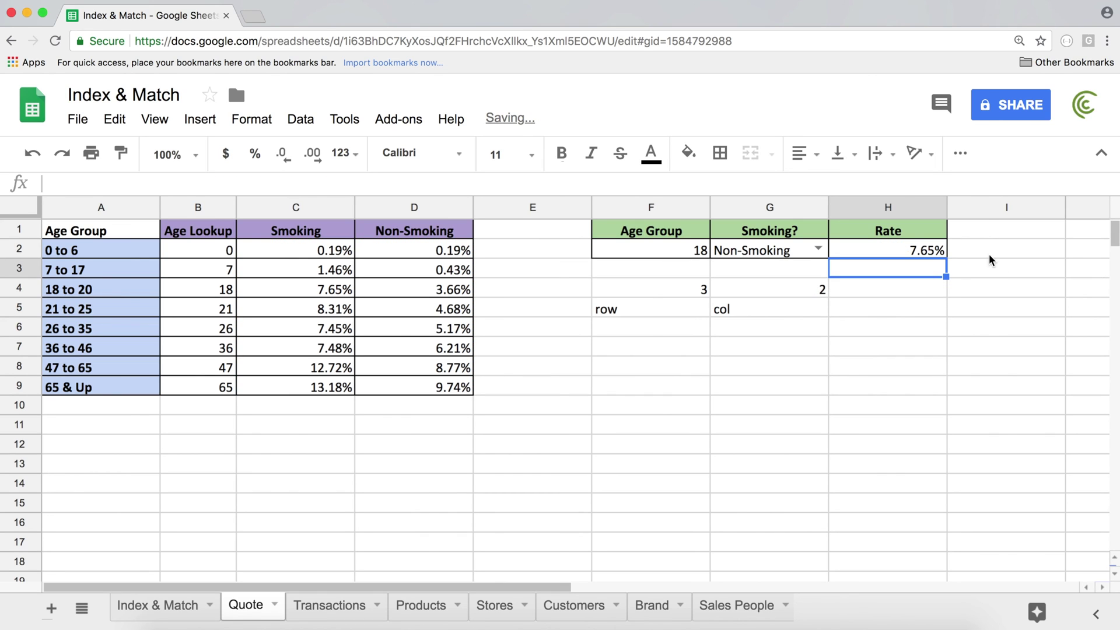
pyautogui.click(767, 289)
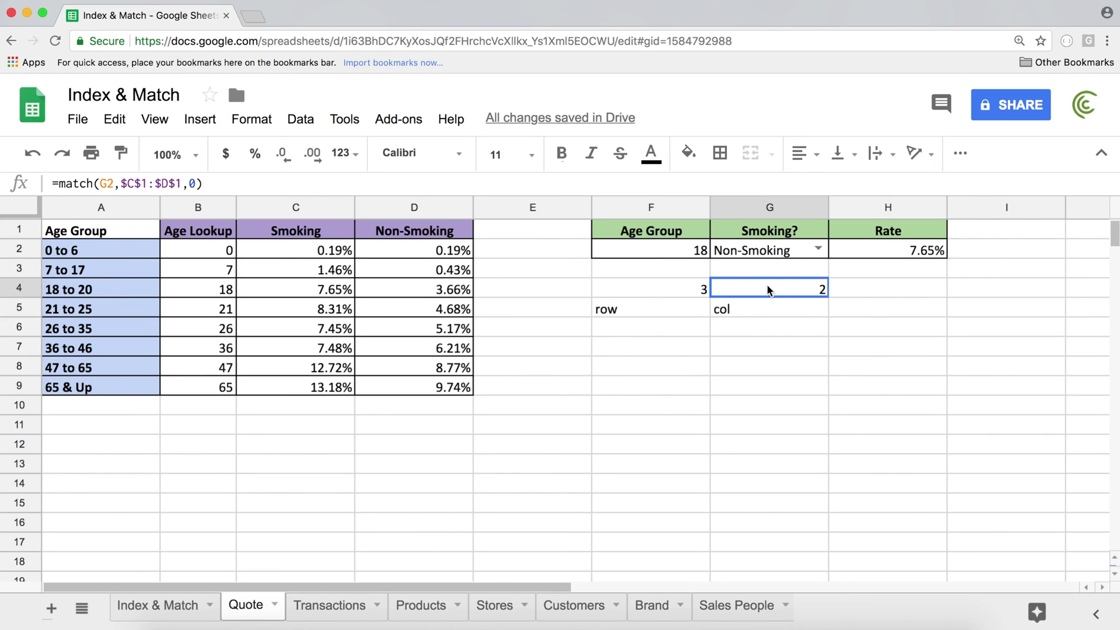
pyautogui.doubleClick(768, 289)
# Copy G4's smoking-status MATCH formula and paste it into H2's Rate formula
pyautogui.moveTo(719, 287); pyautogui.dragTo(910, 289)
pyautogui.hotkey('ctrl', 'c')
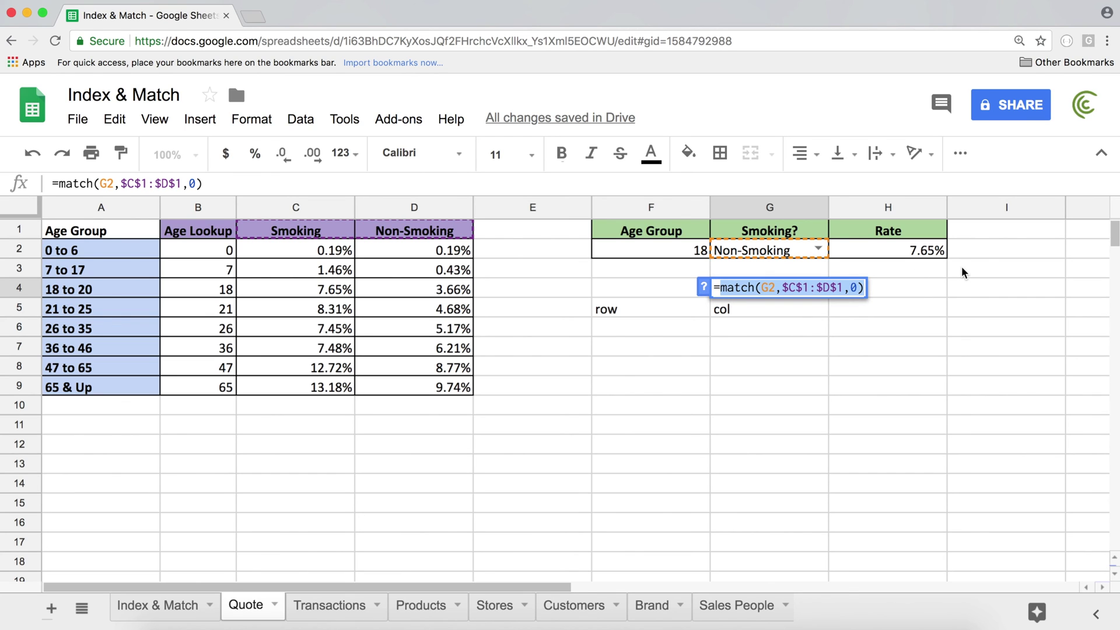
pyautogui.press('Return')
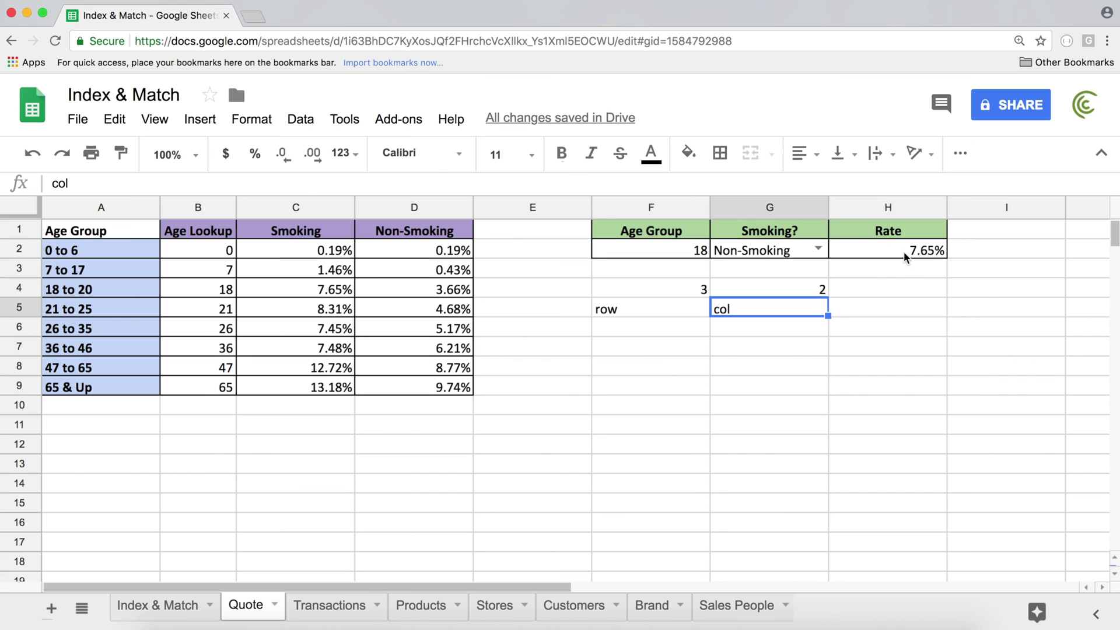
pyautogui.doubleClick(904, 251)
pyautogui.click(1083, 250)
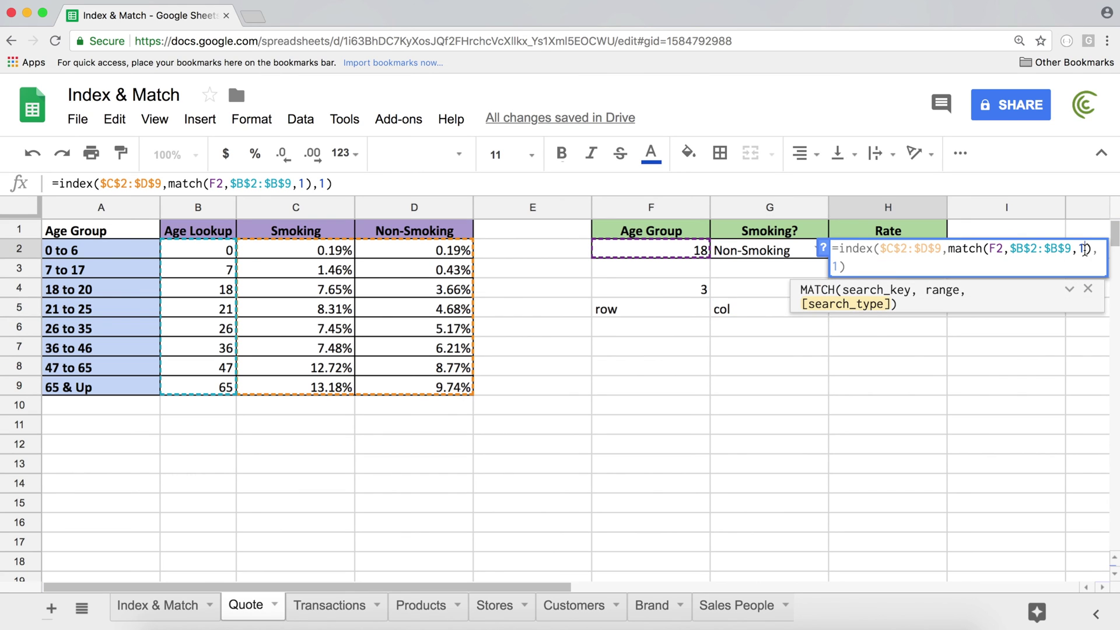
pyautogui.press('BackSpace')
pyautogui.hotkey('ctrl', 'v')
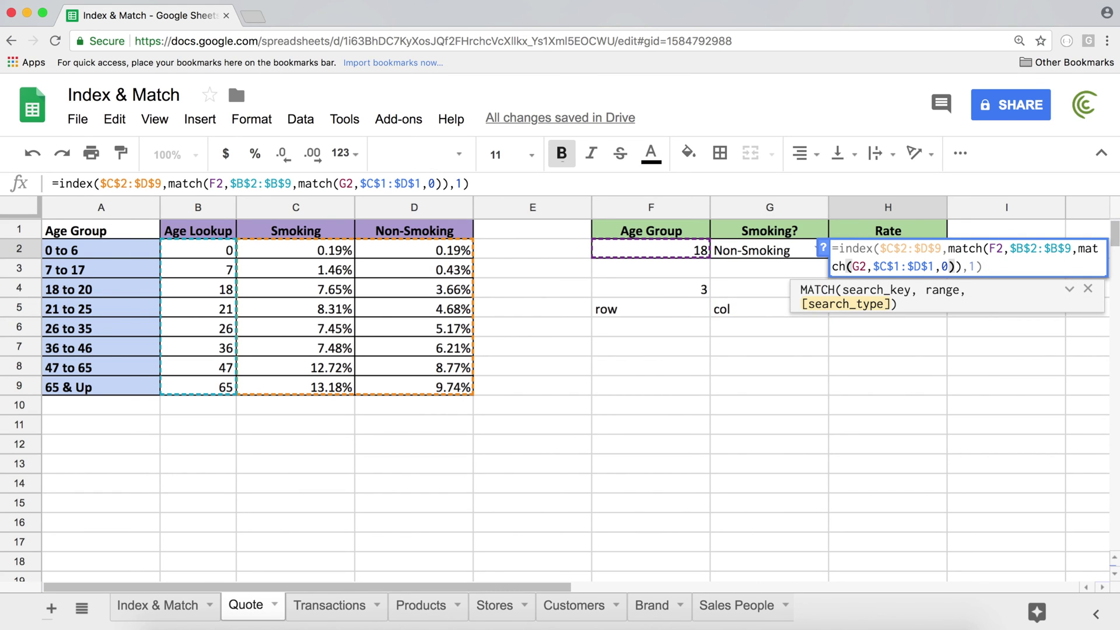
# Undo the misplaced paste and replace INDEX's column argument 1 with the smoking-status MATCH
pyautogui.hotkey('ctrl', 'z')
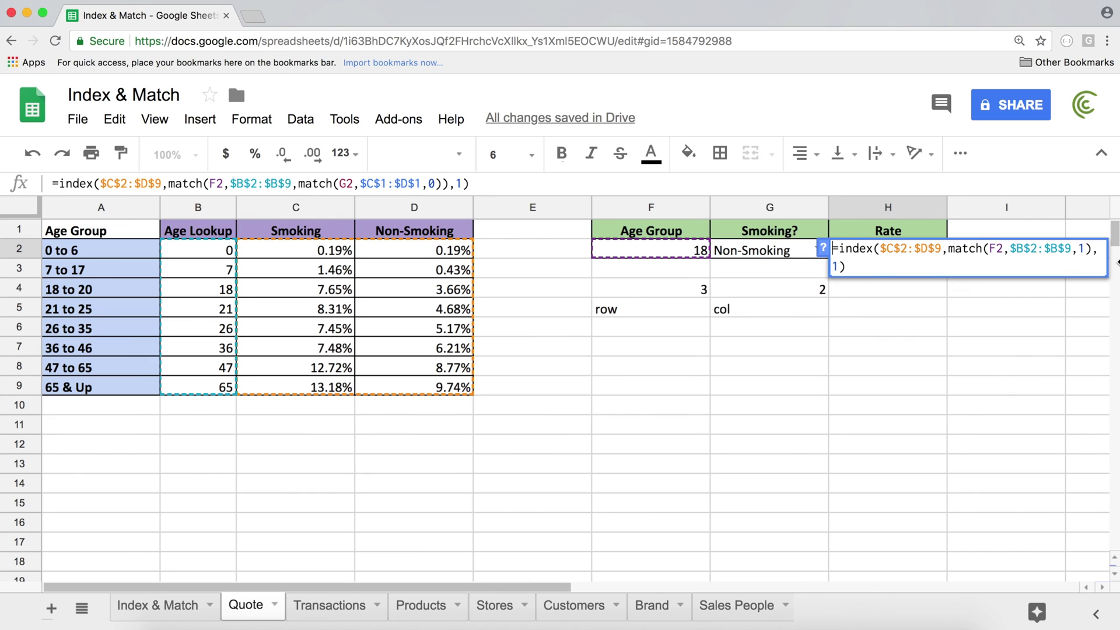
pyautogui.click(840, 268)
pyautogui.click(1084, 250)
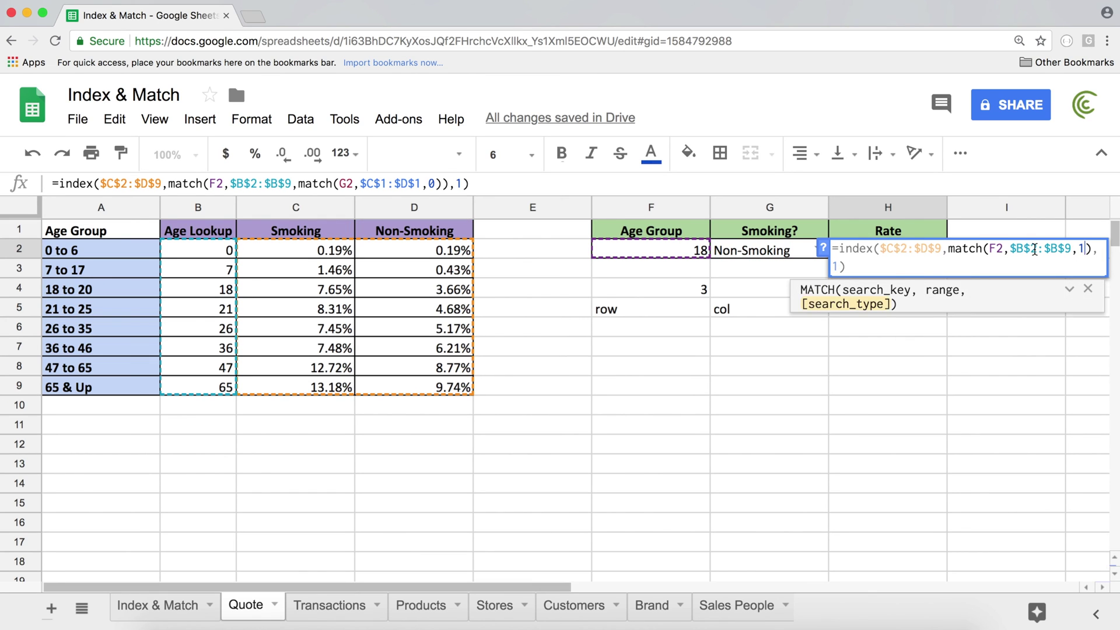
pyautogui.click(853, 268)
pyautogui.press('Left')
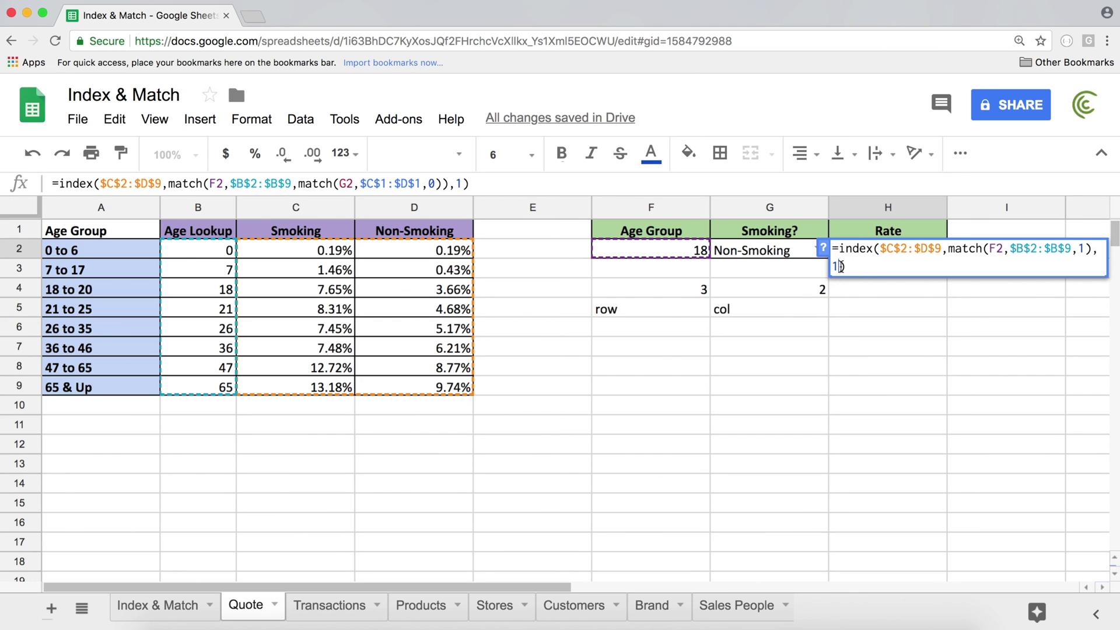
pyautogui.press('BackSpace')
pyautogui.hotkey('ctrl', 'v')
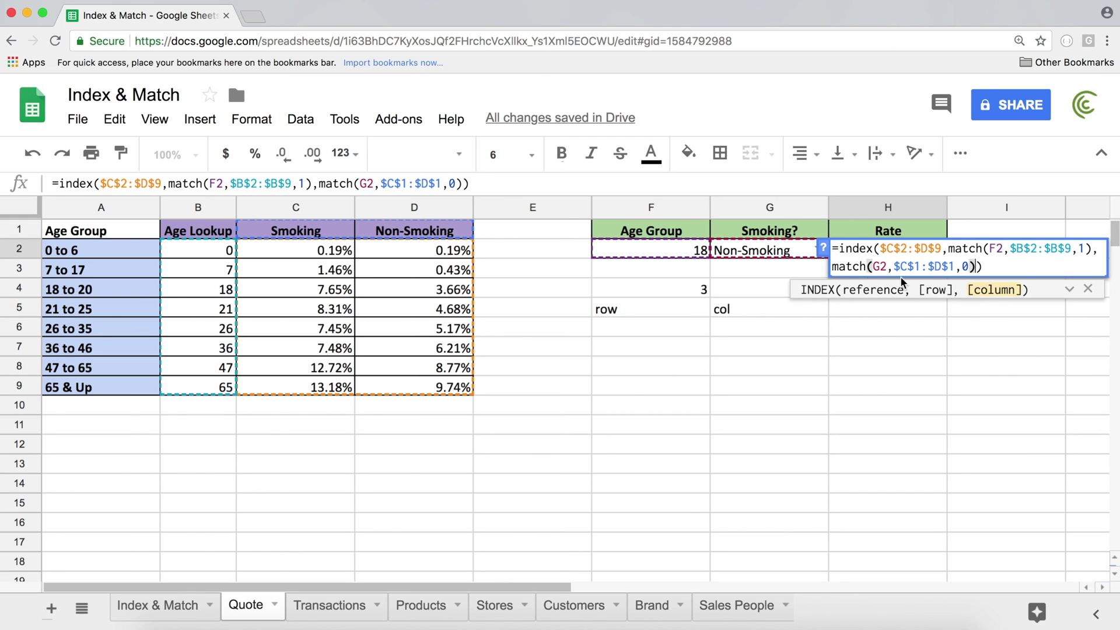
# Review the rate range, age MATCH and smoking MATCH parts, then commit so H2 shows 3.66%
pyautogui.moveTo(940, 249); pyautogui.dragTo(882, 248)
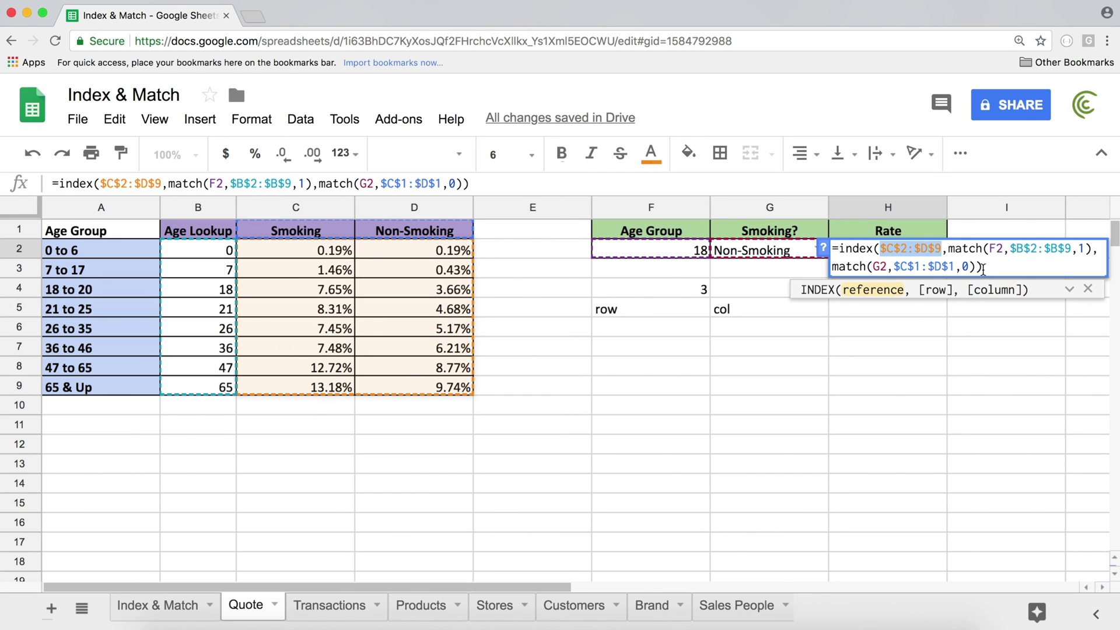
pyautogui.moveTo(949, 249); pyautogui.dragTo(1088, 248)
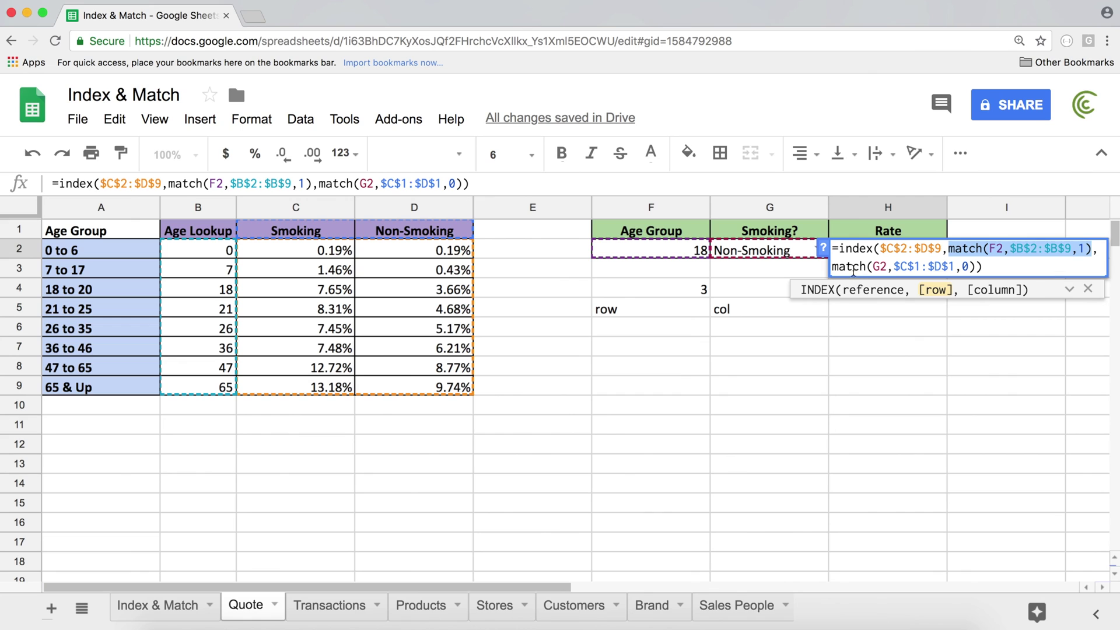
pyautogui.moveTo(834, 267); pyautogui.dragTo(979, 267)
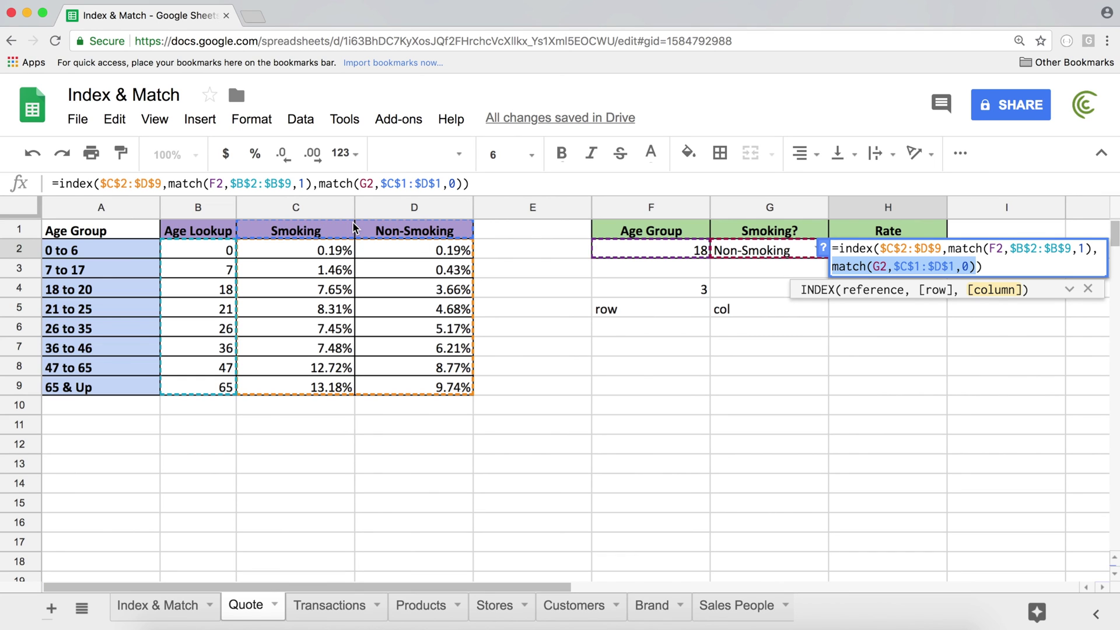
pyautogui.press('Return')
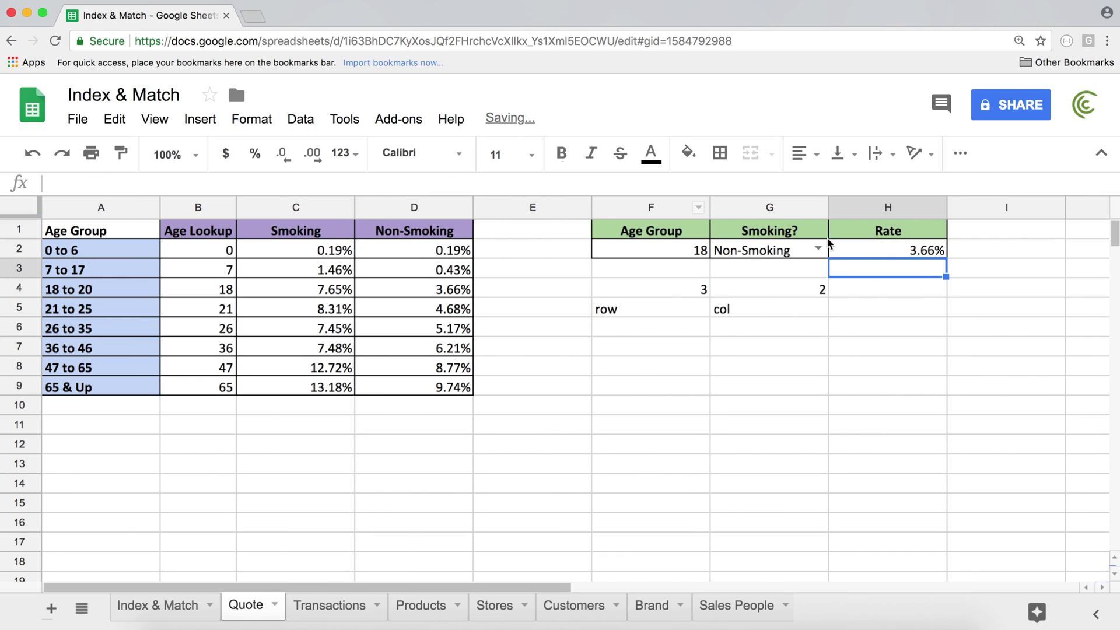
# Clear the helper MATCH cells F4:G5
pyautogui.click(904, 253)
pyautogui.moveTo(668, 284); pyautogui.dragTo(727, 303)
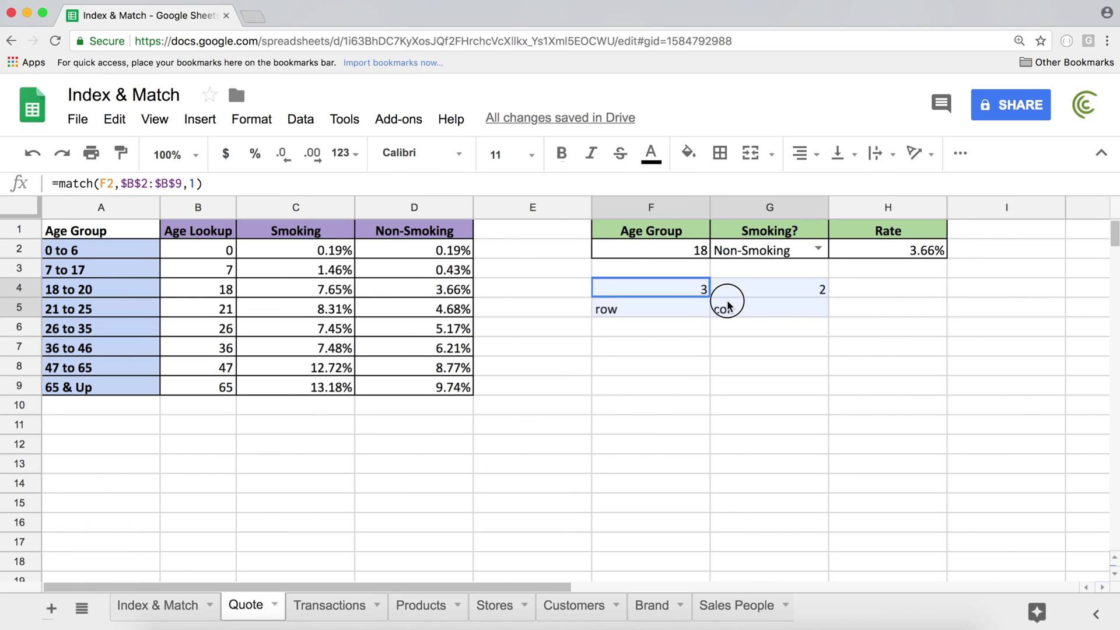
pyautogui.press('Delete')
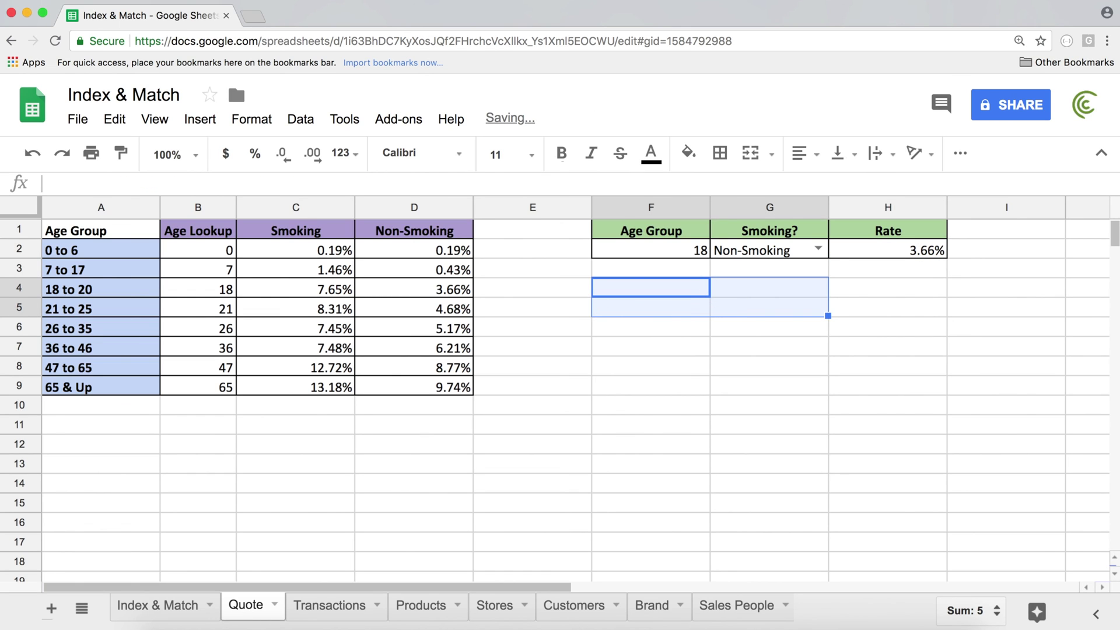
pyautogui.click(833, 286)
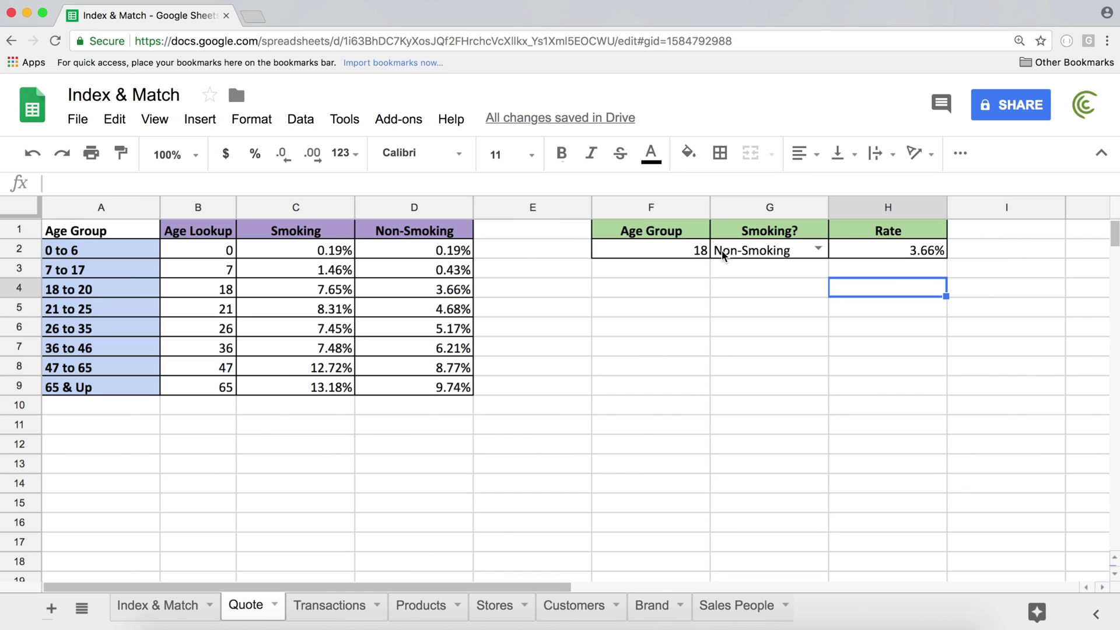
# Compare the 18 to 20 rates in the table and switch the smoking status to Smoking
pyautogui.click(95, 292)
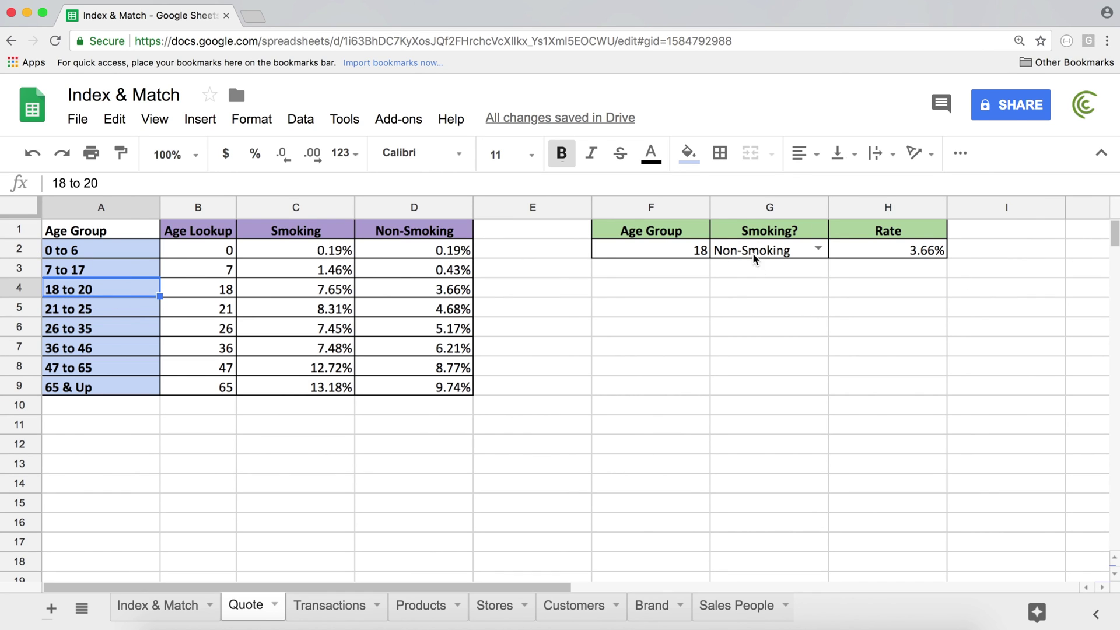
pyautogui.click(435, 291)
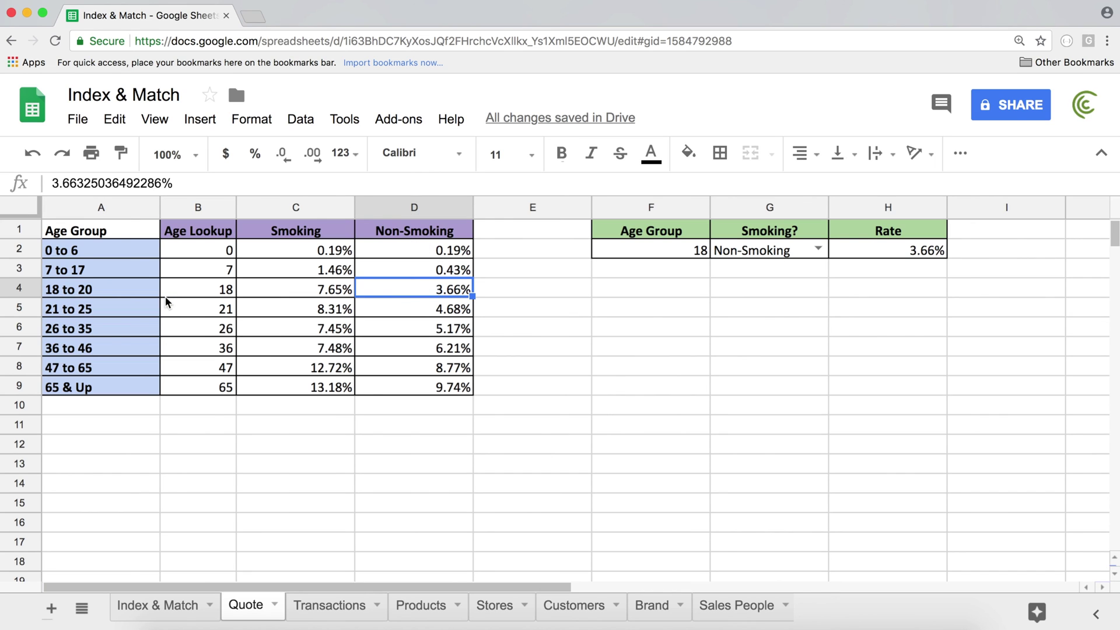
pyautogui.click(286, 290)
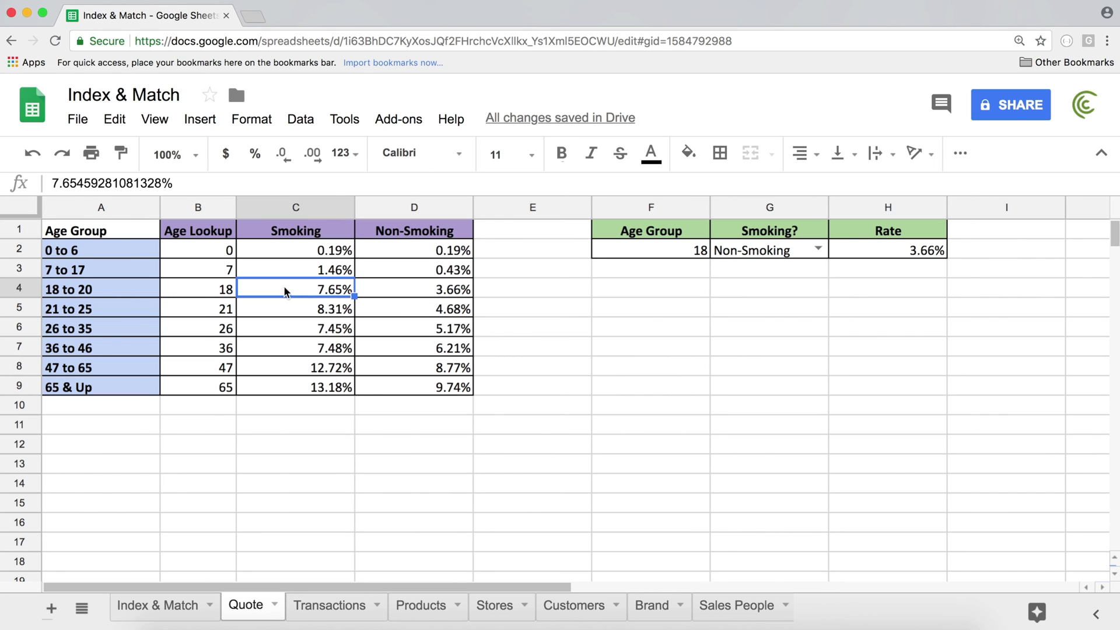
pyautogui.click(806, 253)
pyautogui.click(772, 298)
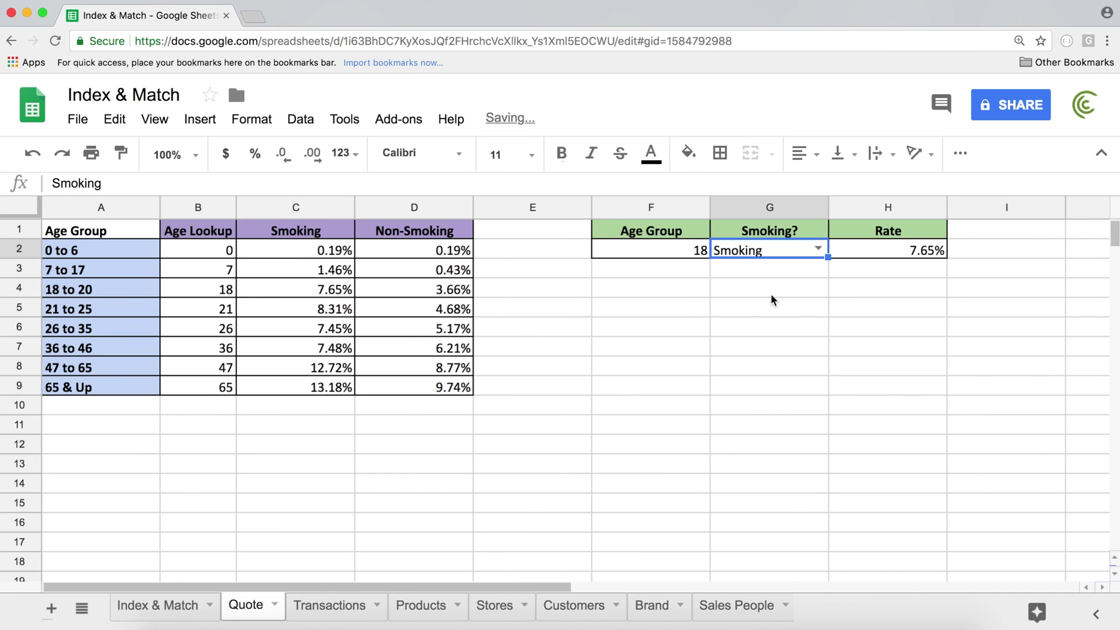
# Enter age 39 and set status to Non-Smoking, confirming 6.21% against the 36 to 46 row
pyautogui.click(648, 252)
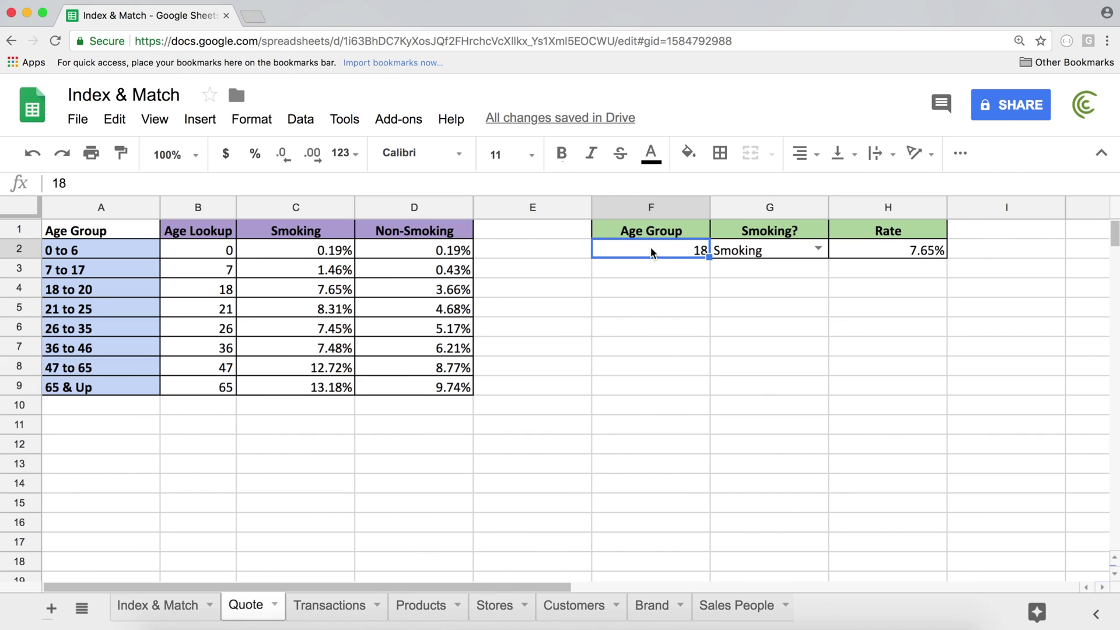
pyautogui.write('39')
pyautogui.press('Return')
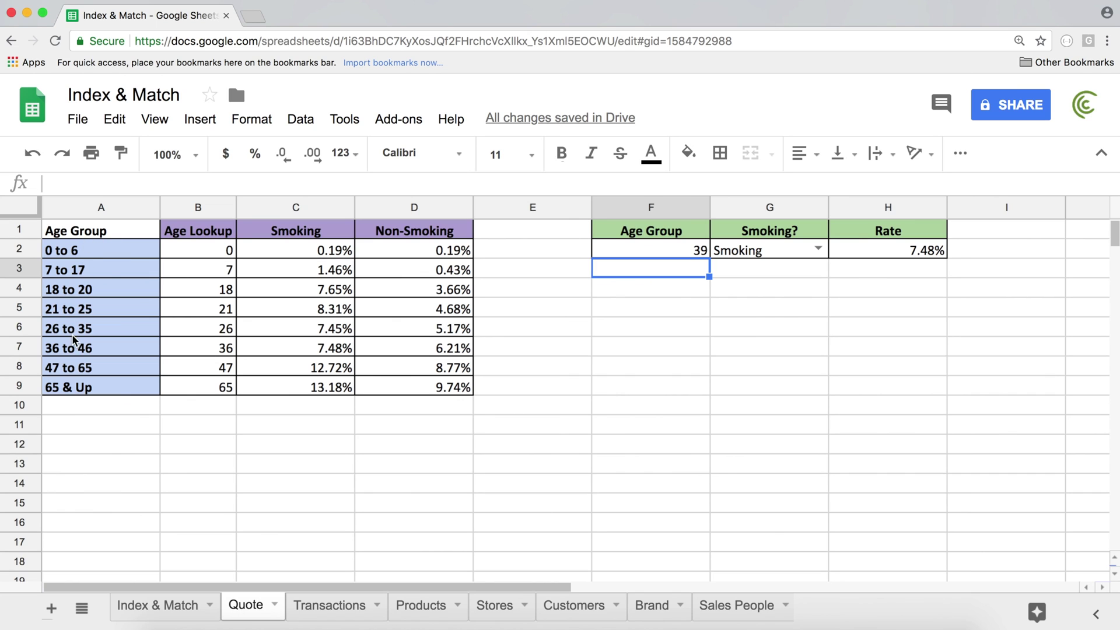
pyautogui.click(87, 349)
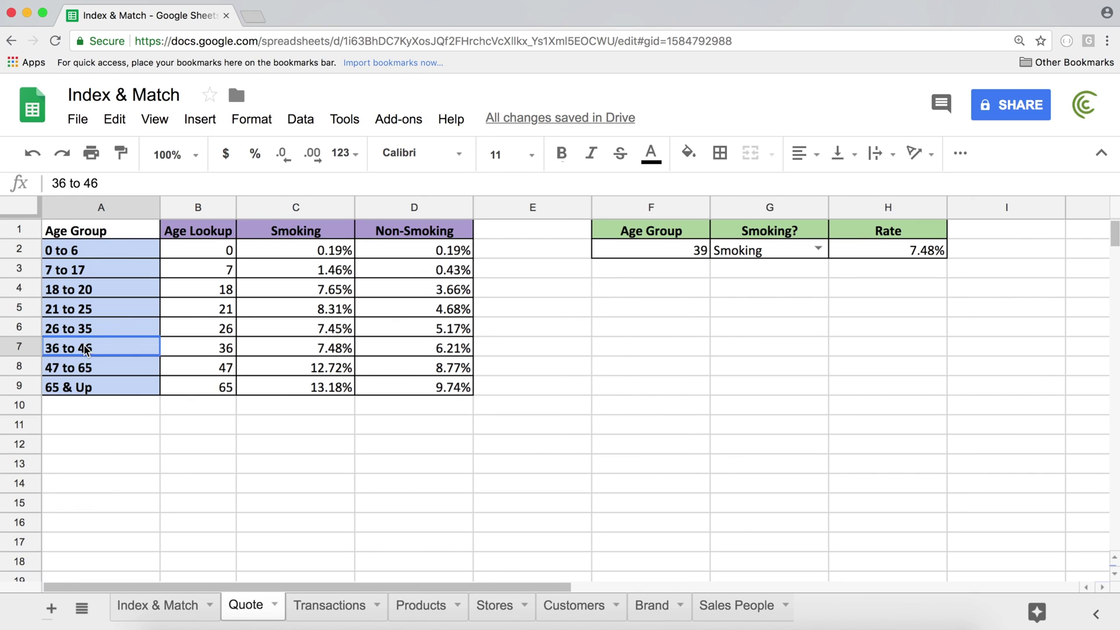
pyautogui.click(301, 348)
pyautogui.doubleClick(796, 248)
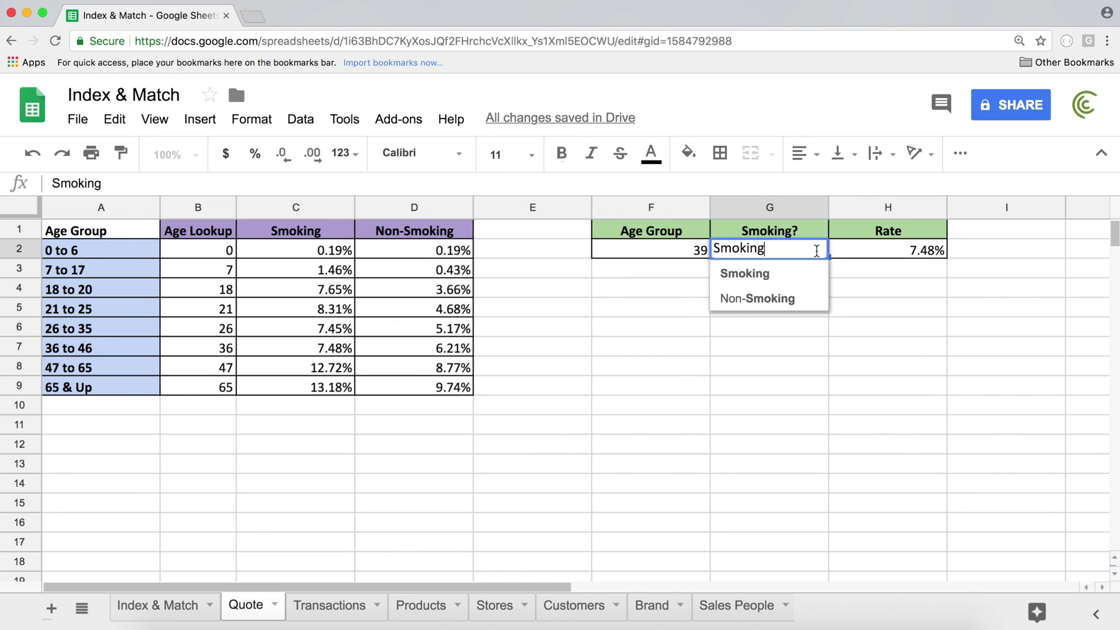
pyautogui.click(795, 298)
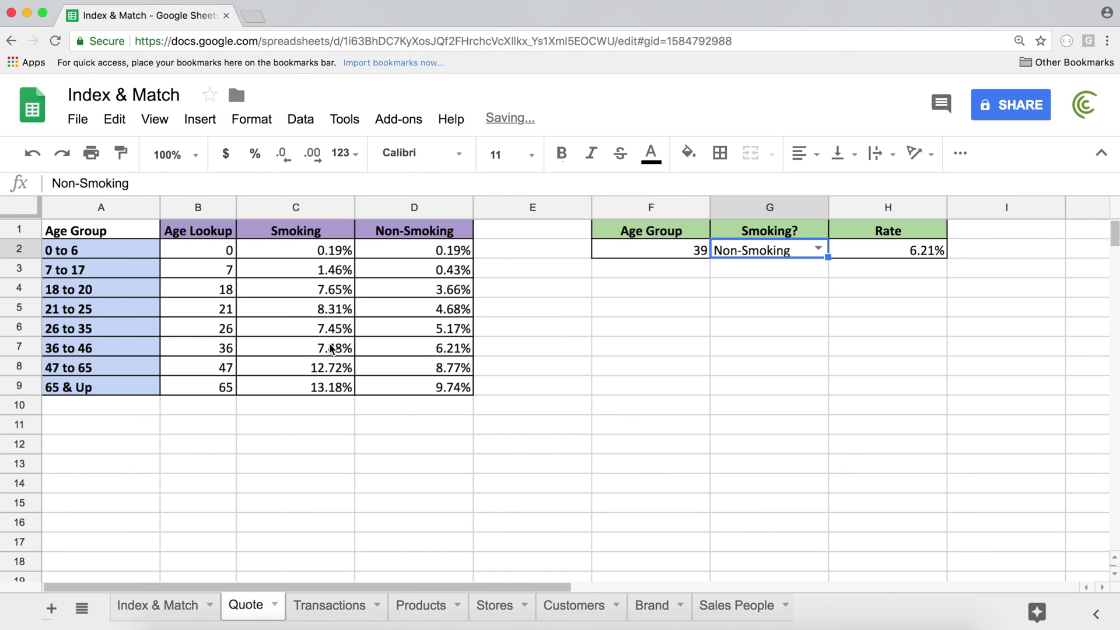
pyautogui.click(426, 352)
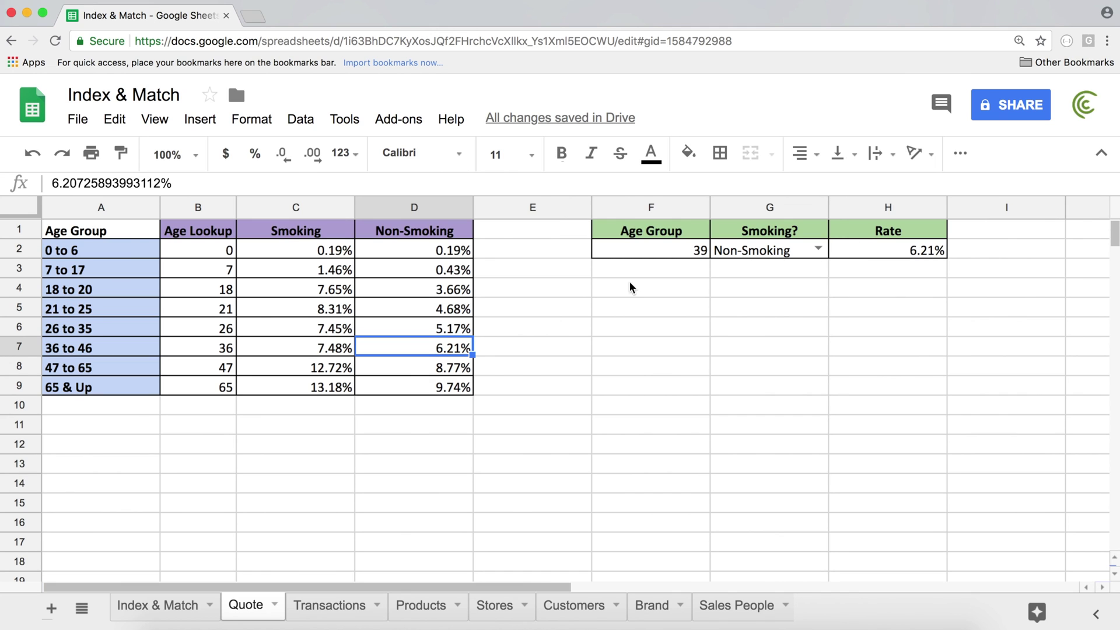
pyautogui.moveTo(276, 233); pyautogui.dragTo(399, 235)
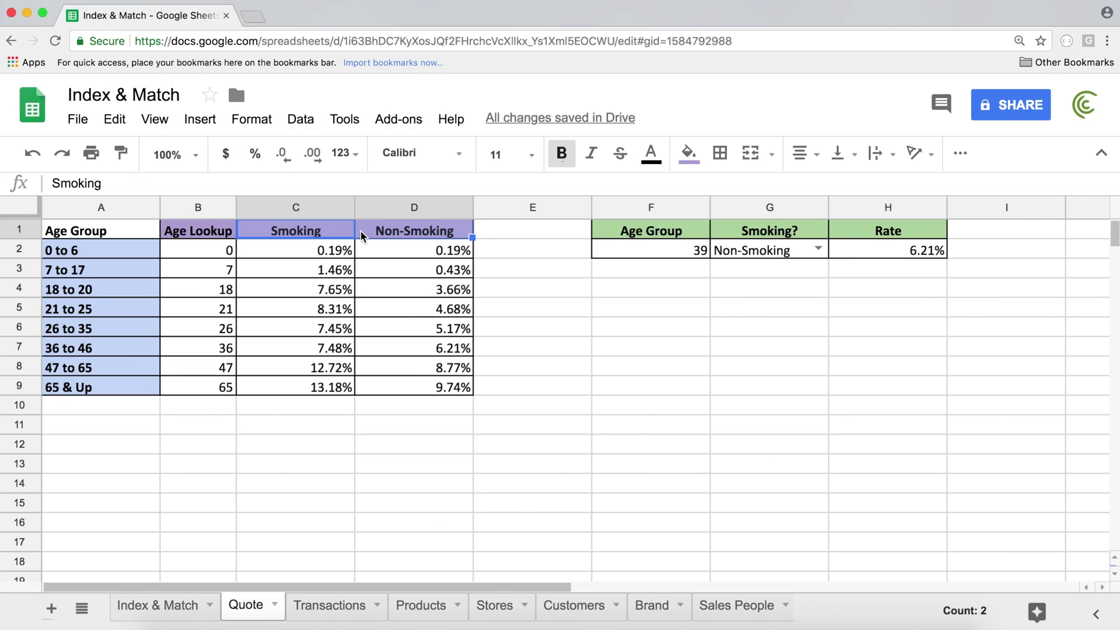
pyautogui.moveTo(82, 246); pyautogui.dragTo(89, 384)
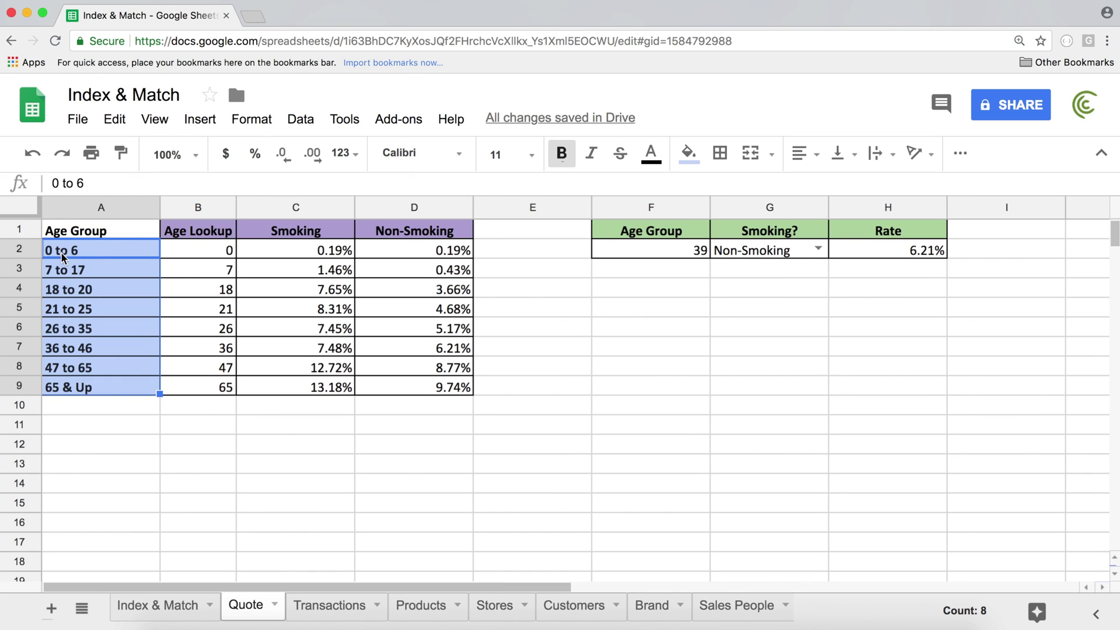
pyautogui.moveTo(193, 252); pyautogui.dragTo(182, 382)
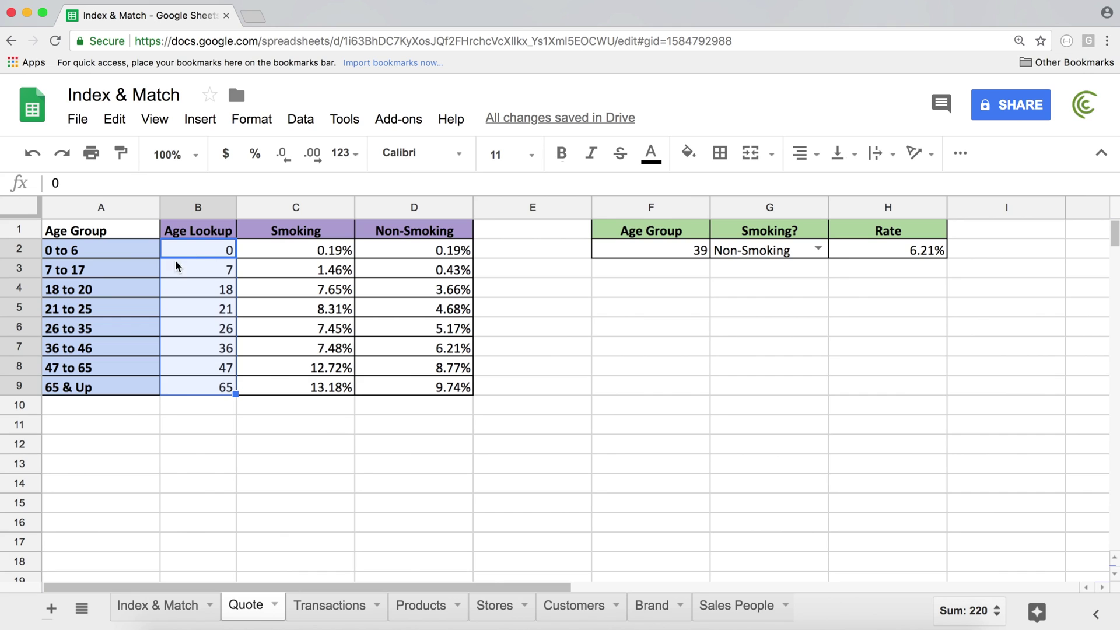
pyautogui.click(648, 301)
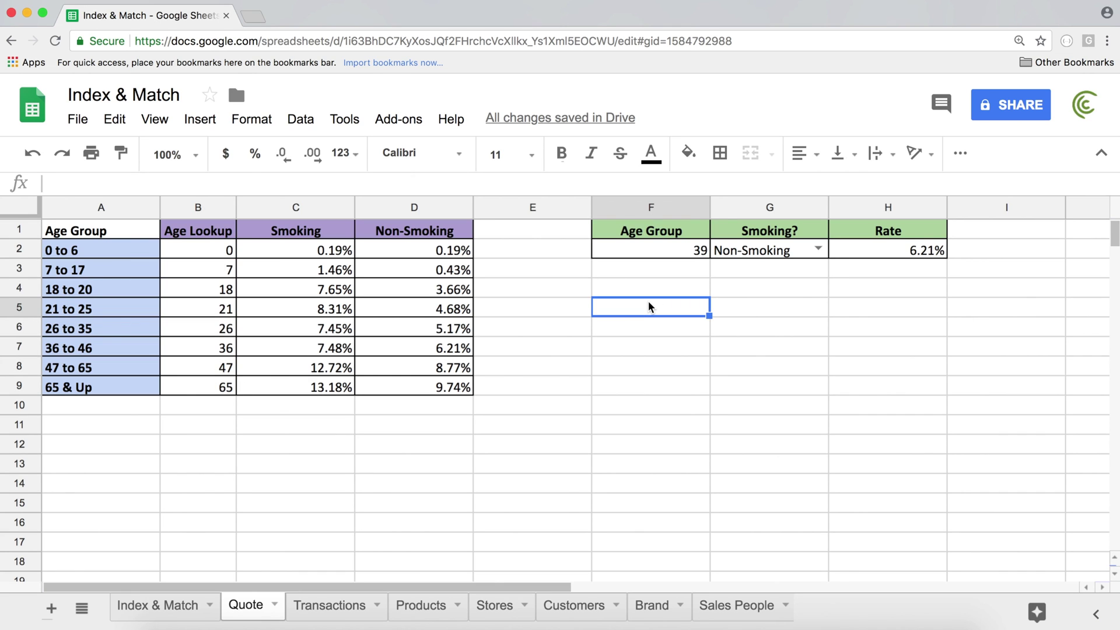
# Start a =MATCH( formula in F5, then cancel it with Escape
pyautogui.write('=')
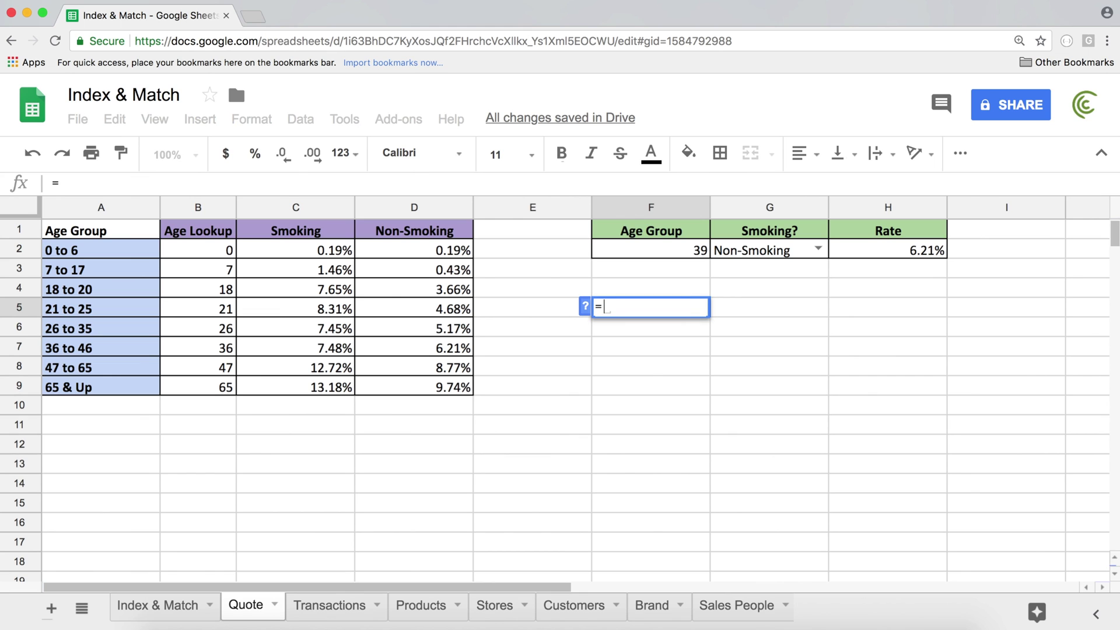
pyautogui.write('ma')
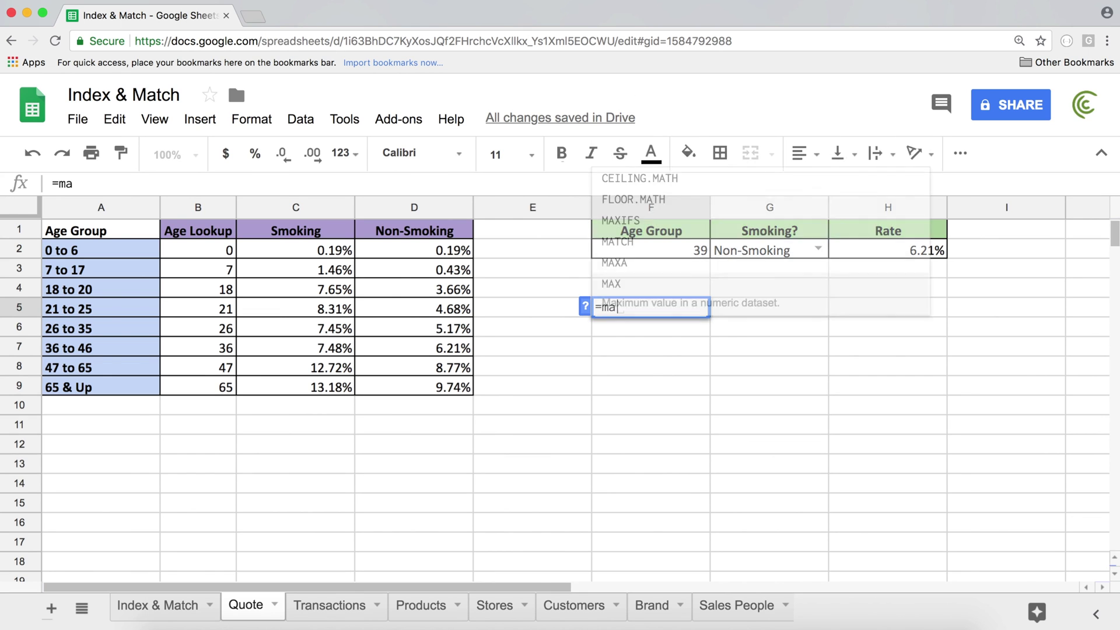
pyautogui.press('Up')
pyautogui.press('Up')
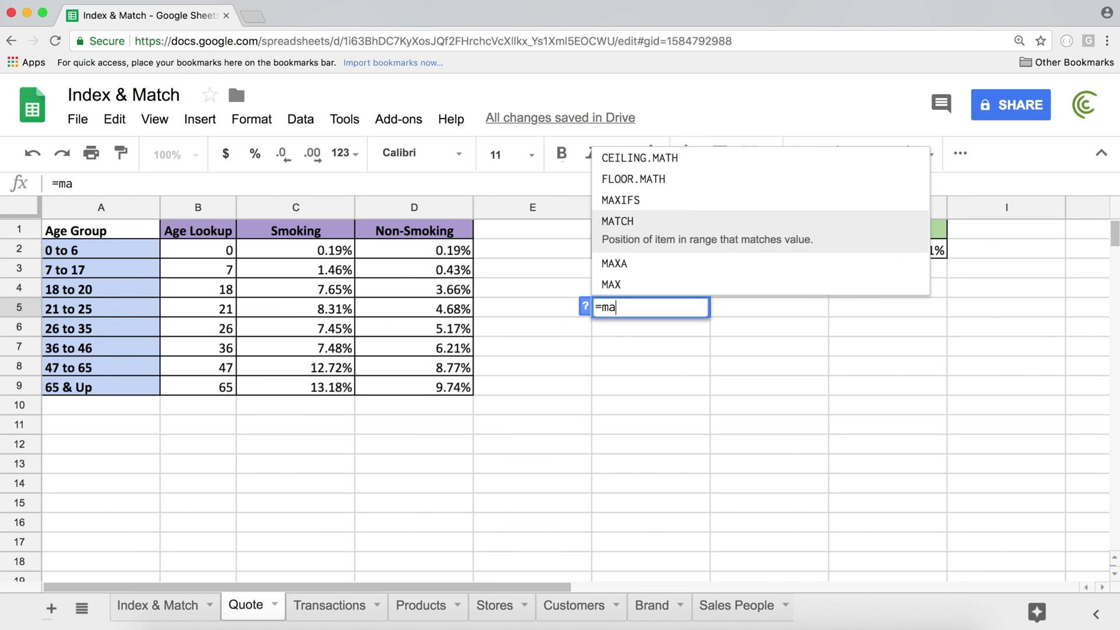
pyautogui.press('Tab')
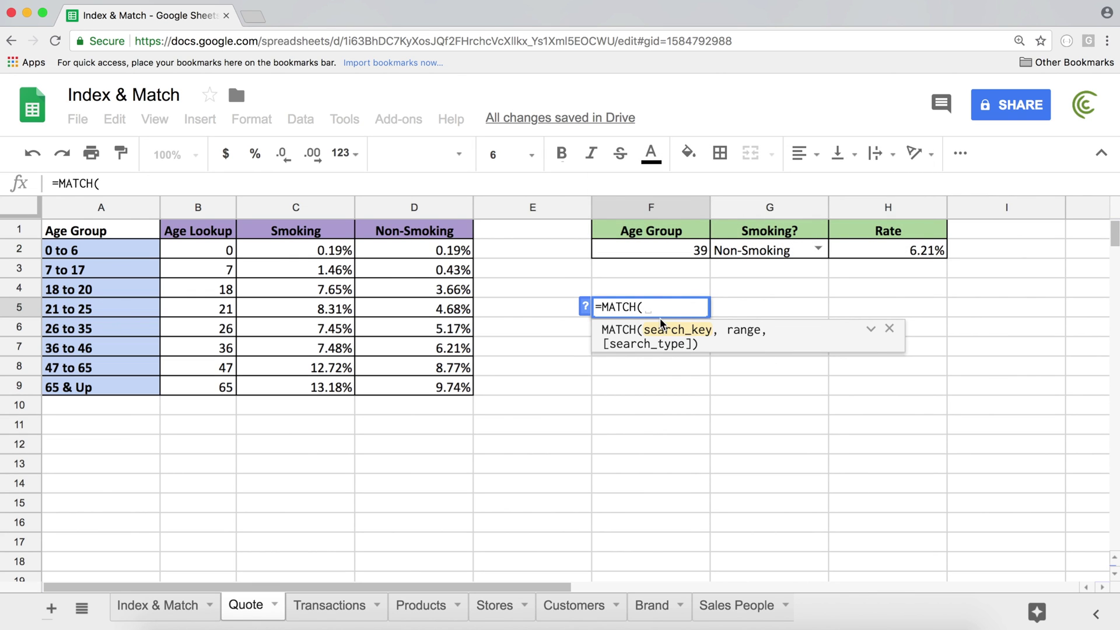
pyautogui.press('Escape')
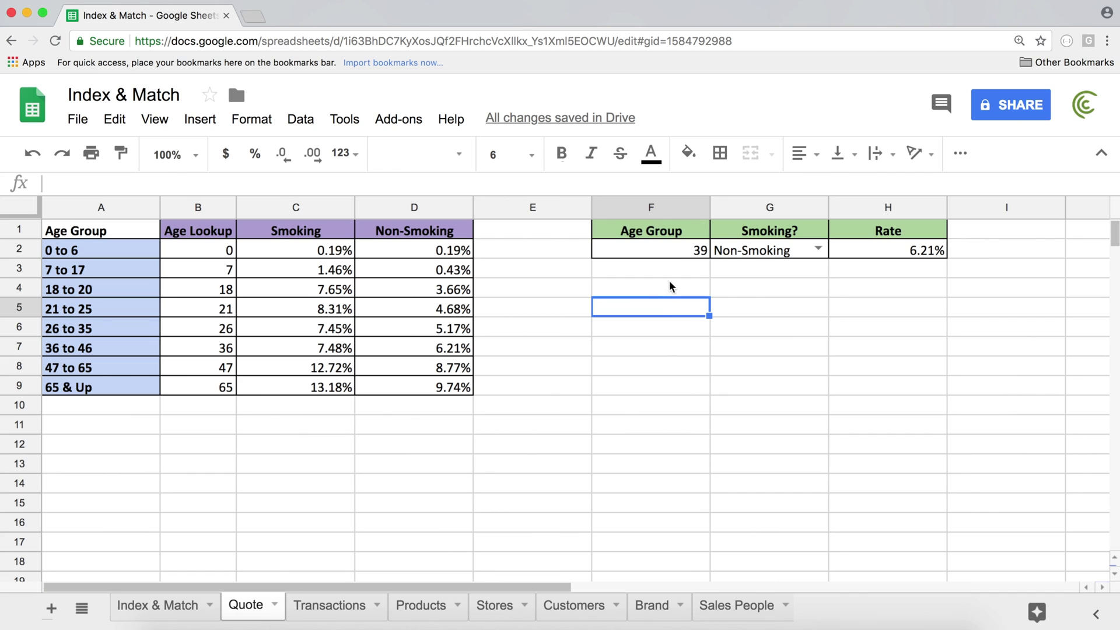
# Prefix the age in F2 with an apostrophe so '39 is stored as text
pyautogui.doubleClick(678, 252)
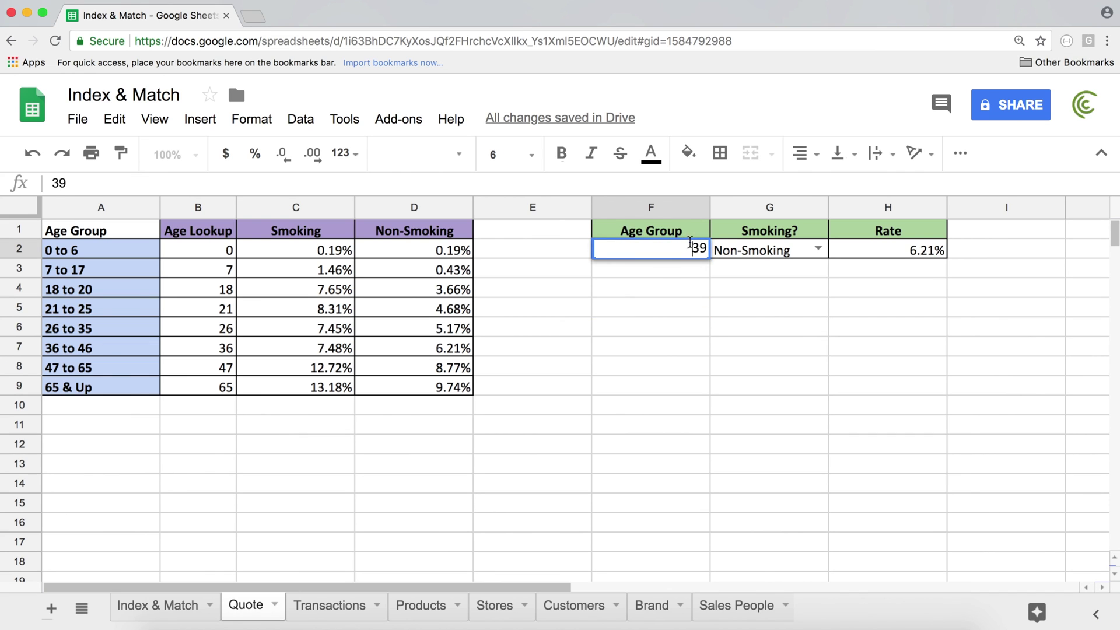
pyautogui.press('Home')
pyautogui.write("'")
pyautogui.press('Return')
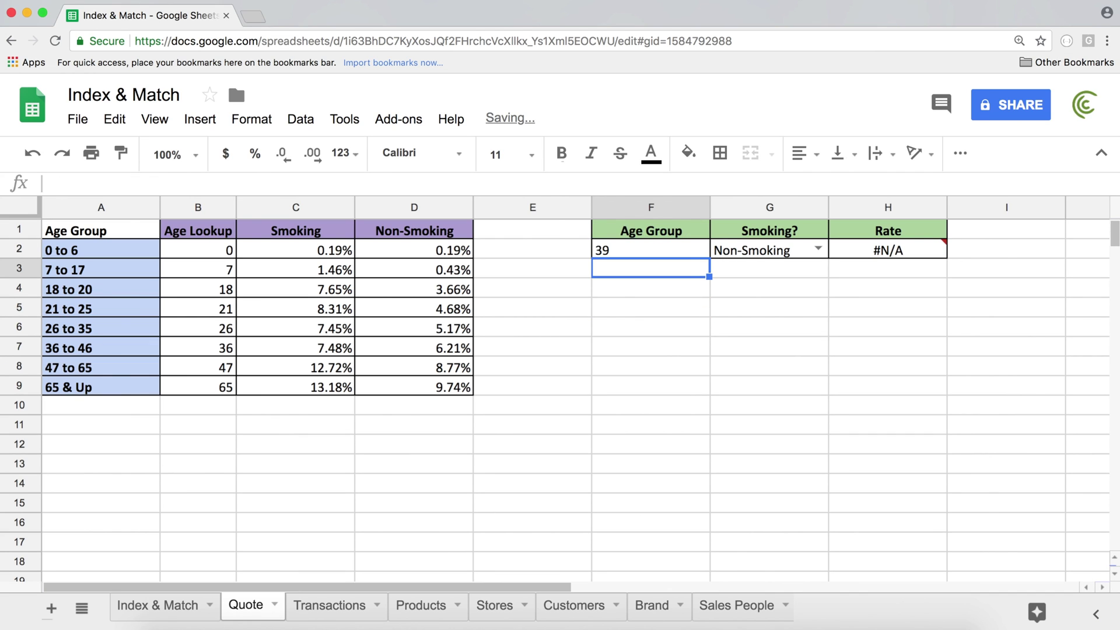
pyautogui.click(691, 247)
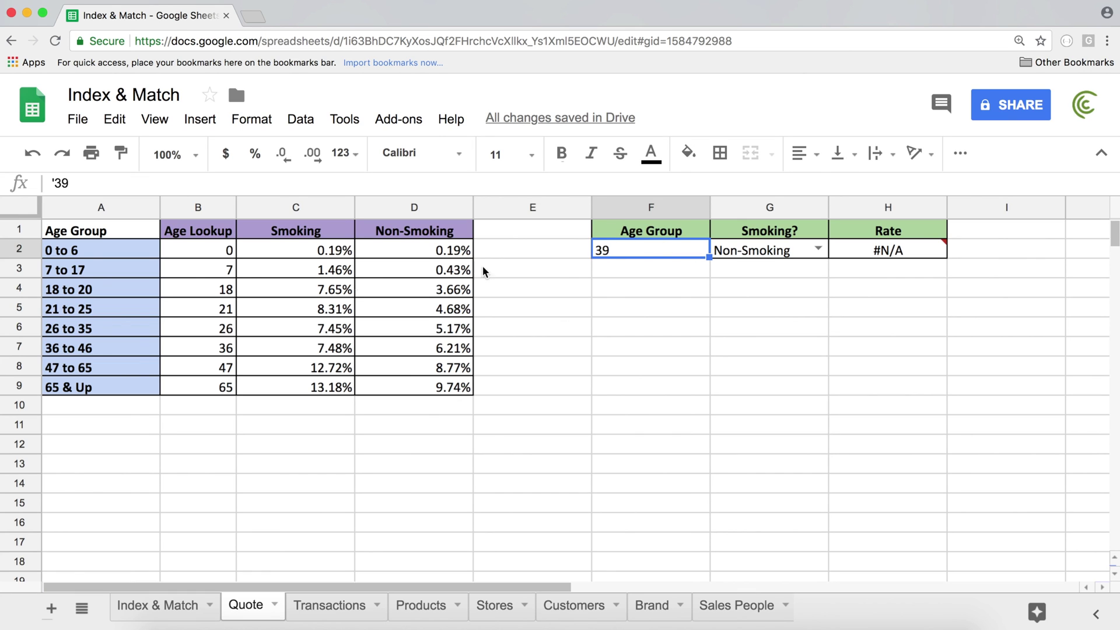
pyautogui.moveTo(184, 244); pyautogui.dragTo(207, 378)
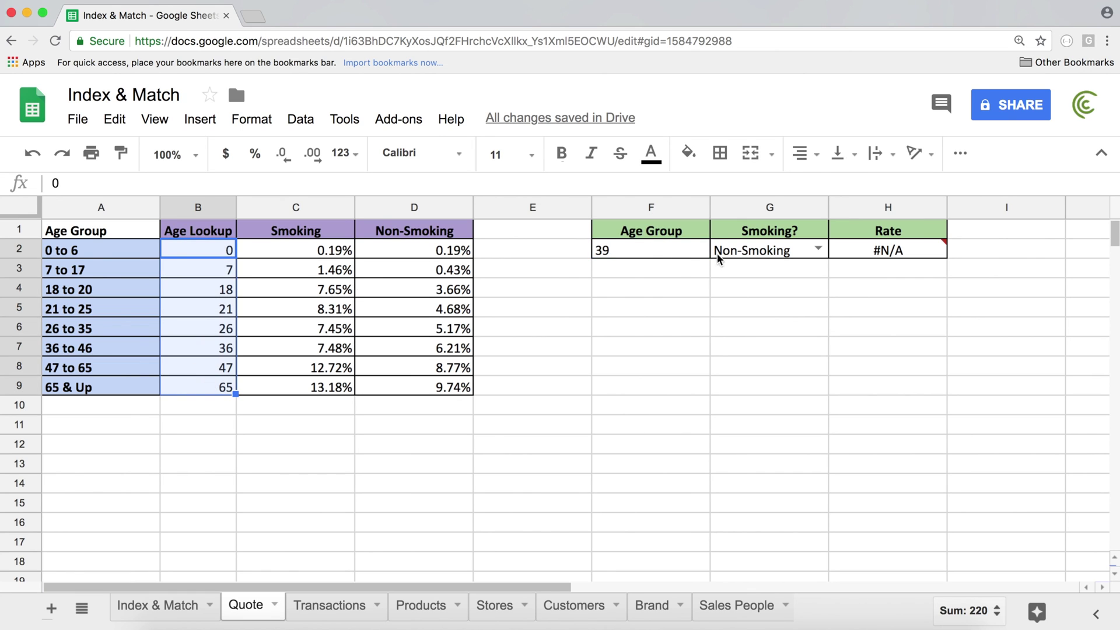
pyautogui.click(628, 250)
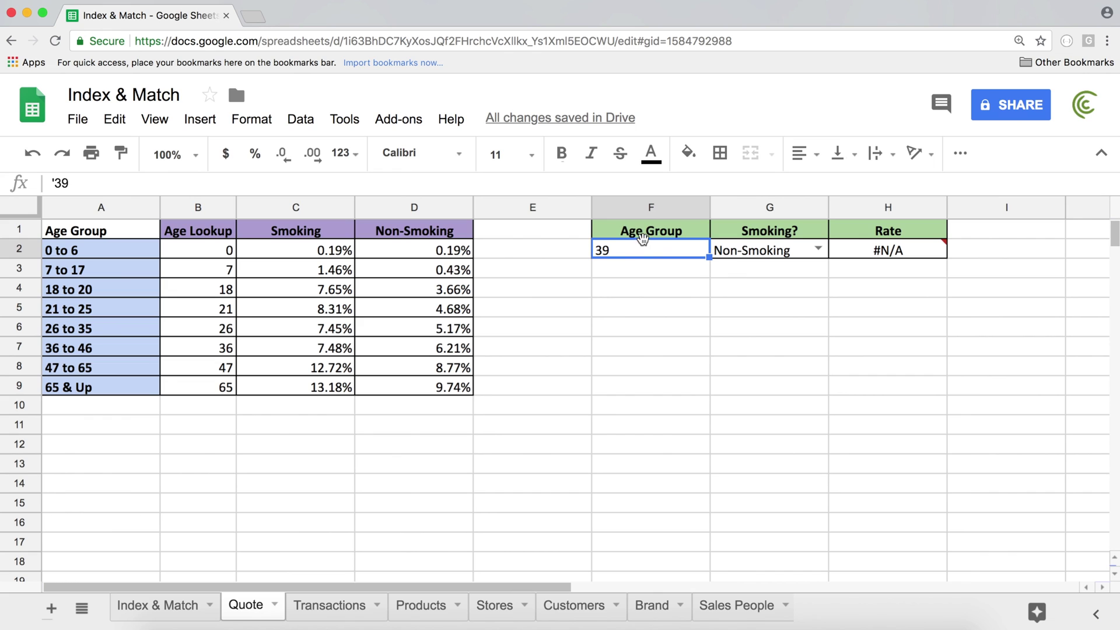
# Remove the apostrophe from '39 in F2 and review H2's INDEX/MATCH formula showing 6.21%
pyautogui.doubleClick(618, 251)
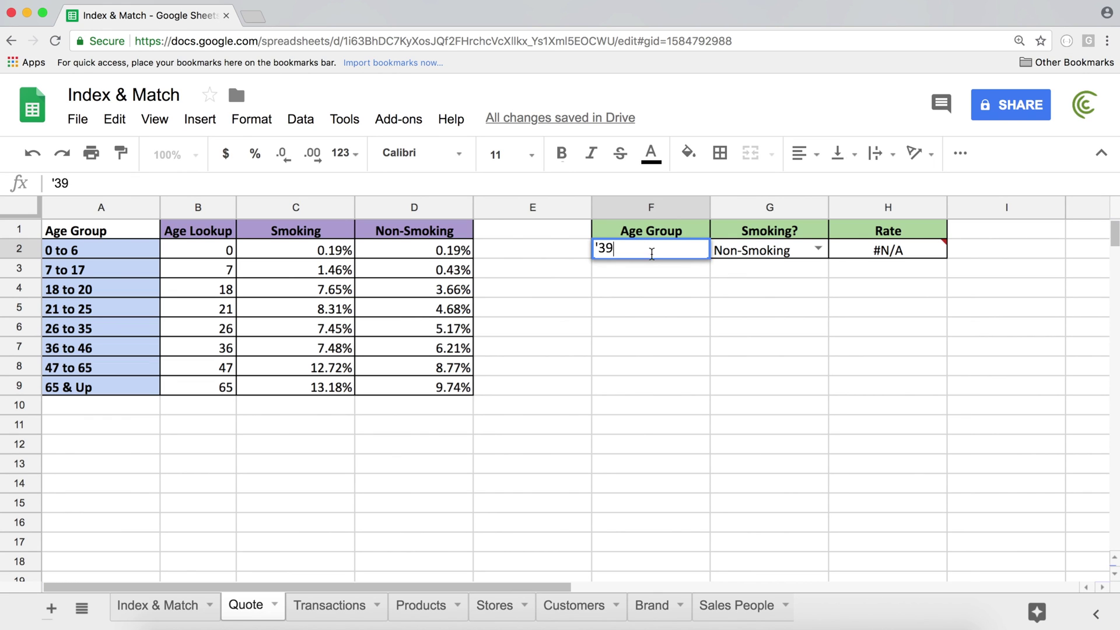
pyautogui.doubleClick(860, 249)
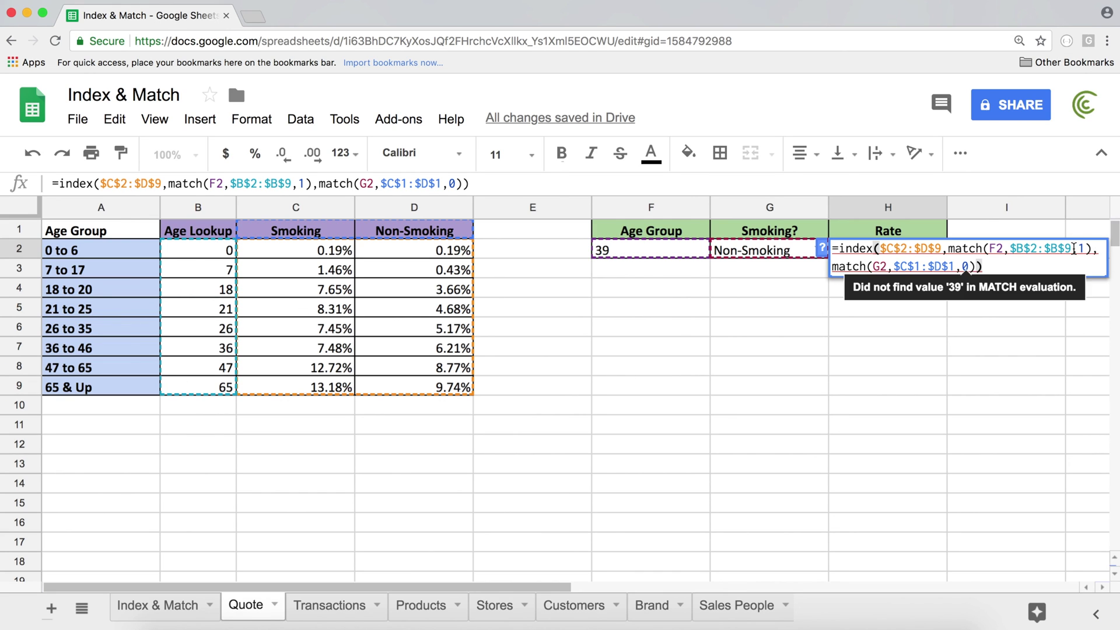
pyautogui.click(764, 307)
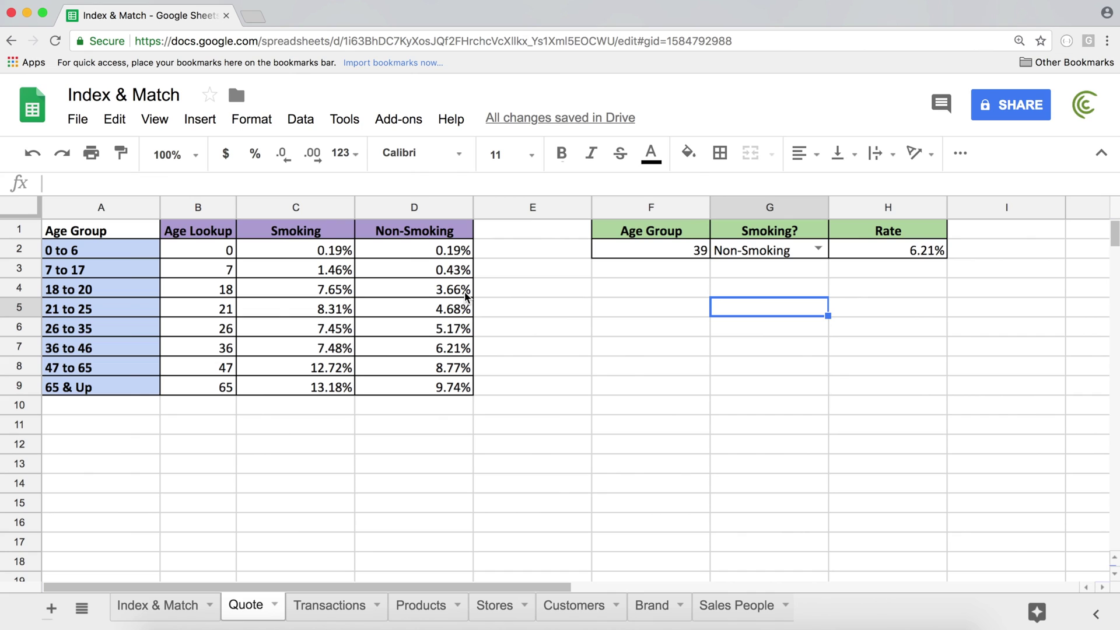